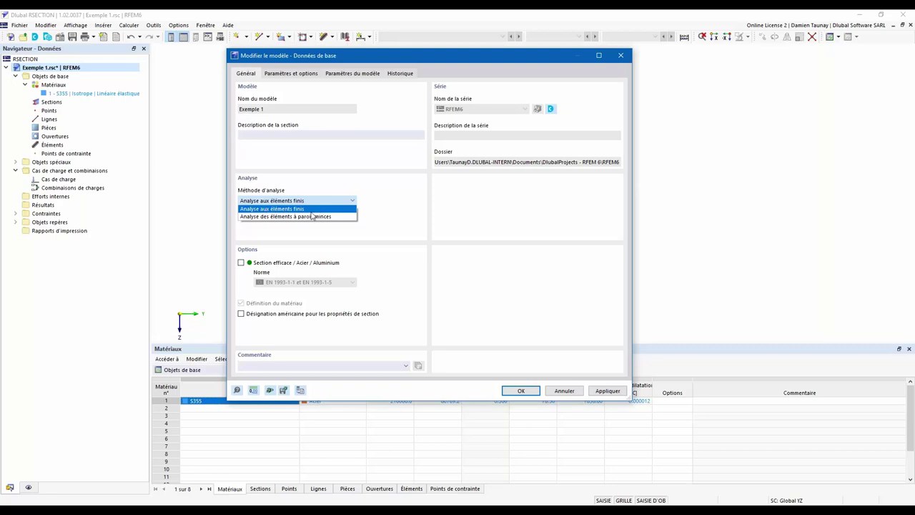
- Set the model's analysis method to thin-walled analysis (Analyse des éléments à parois minces)
left_click(393, 211)
left_click(325, 203)
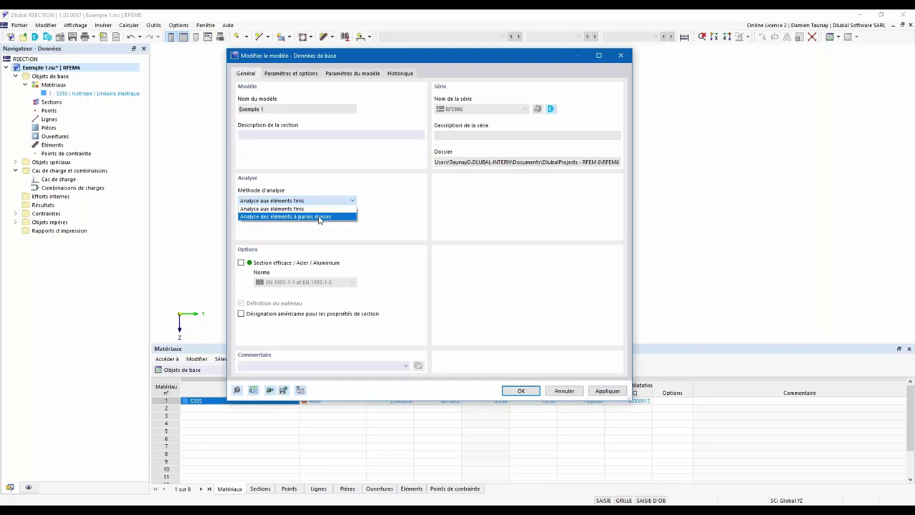
left_click(320, 218)
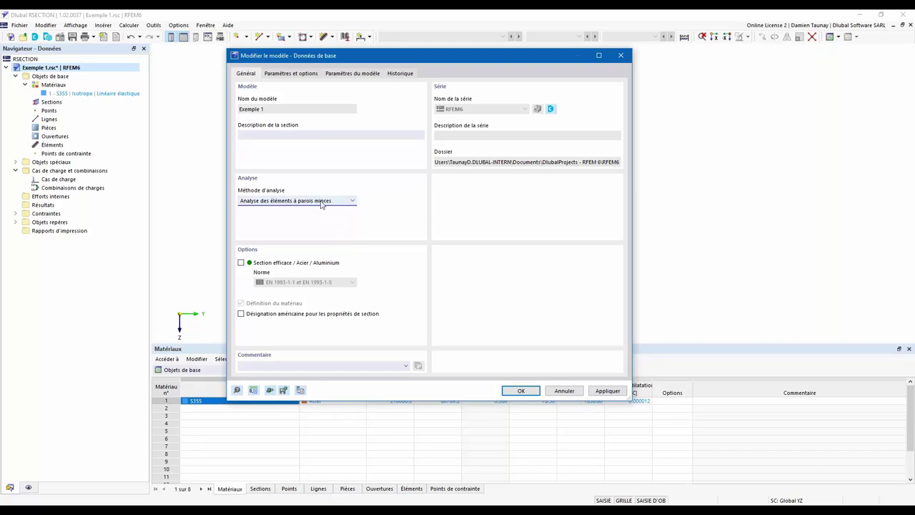
left_click(321, 203)
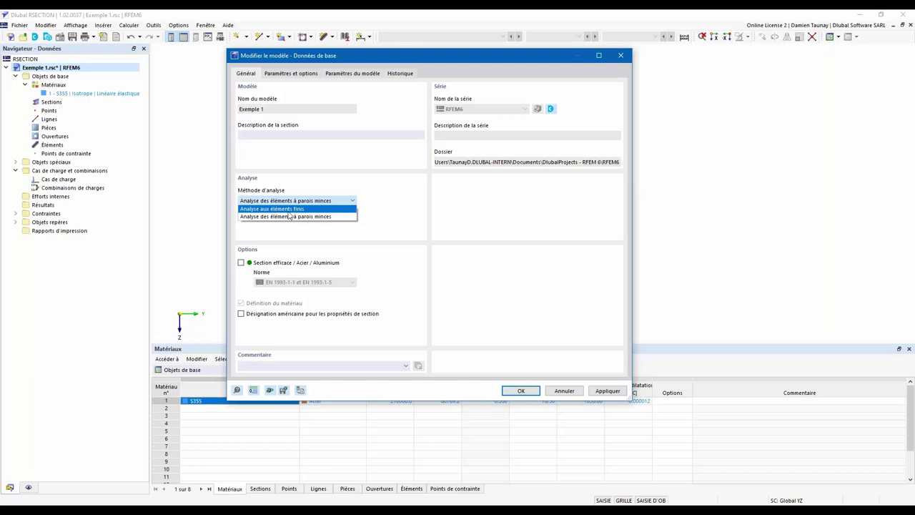
left_click(299, 217)
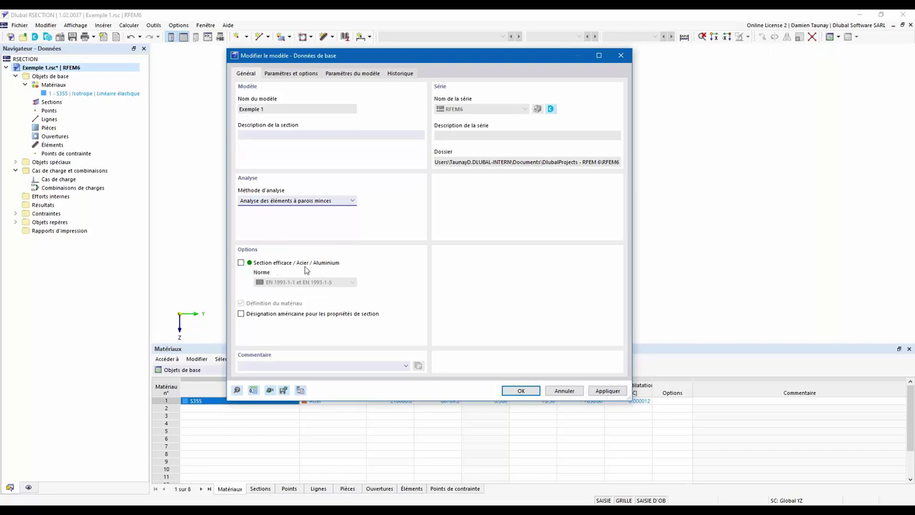
- Enable the effective section option for steel/aluminium with the standard EN 1993-1-1 et EN 1993-1-5
left_click(242, 263)
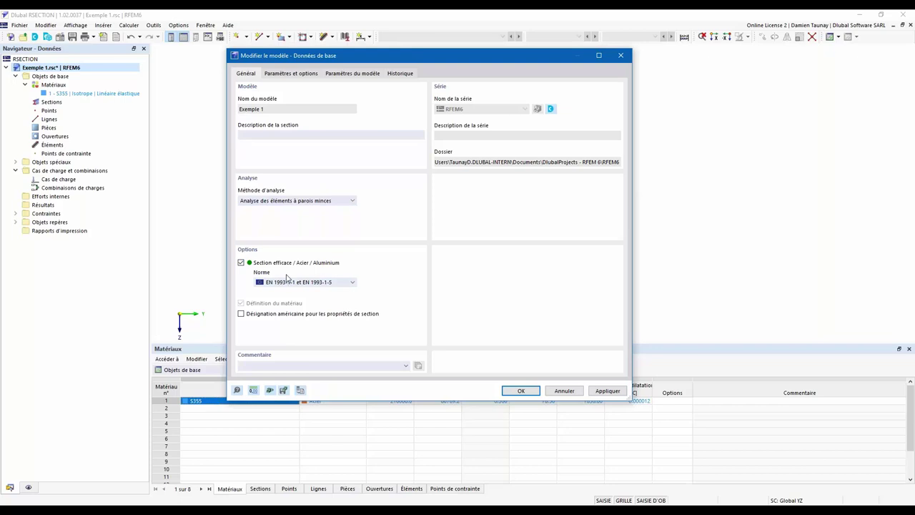
left_click(288, 282)
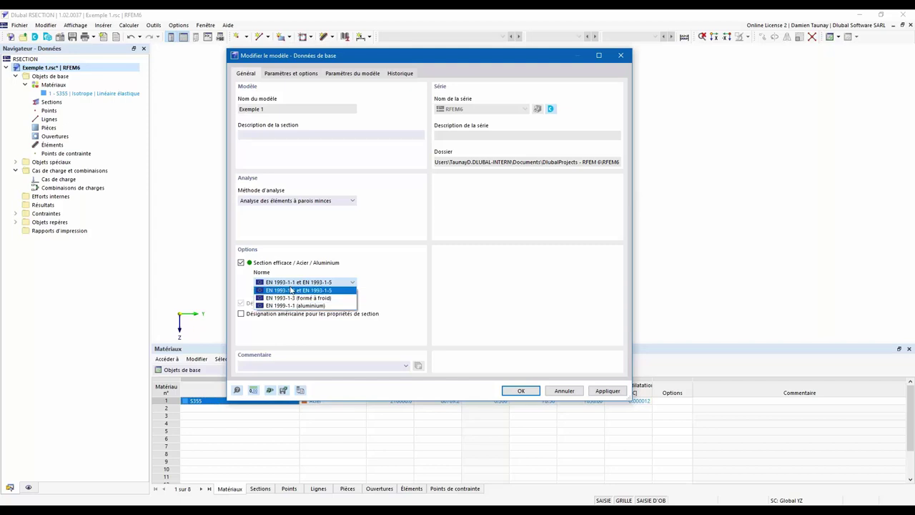
left_click(283, 282)
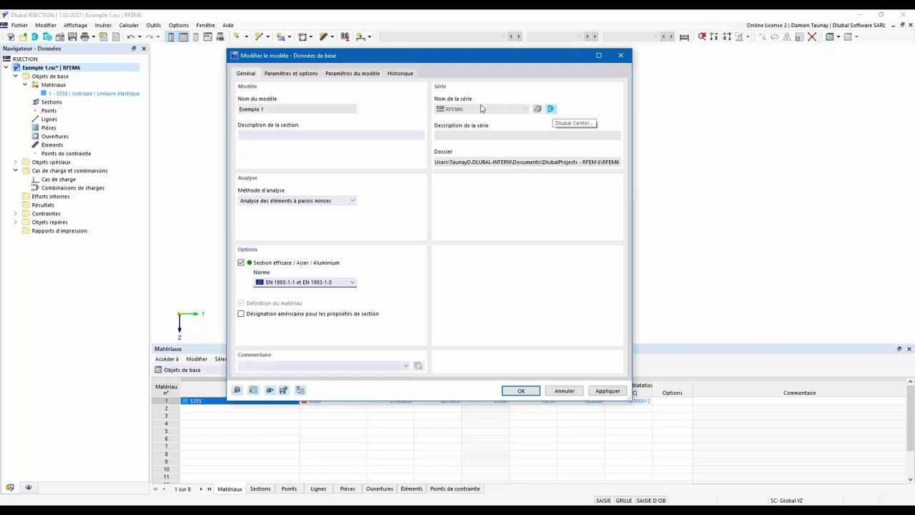
- Browse the project folders under RFEM 6 in Dlubal Center, including Modèles Analyse sismique and RFEM6, and return to the base data
left_click(552, 110)
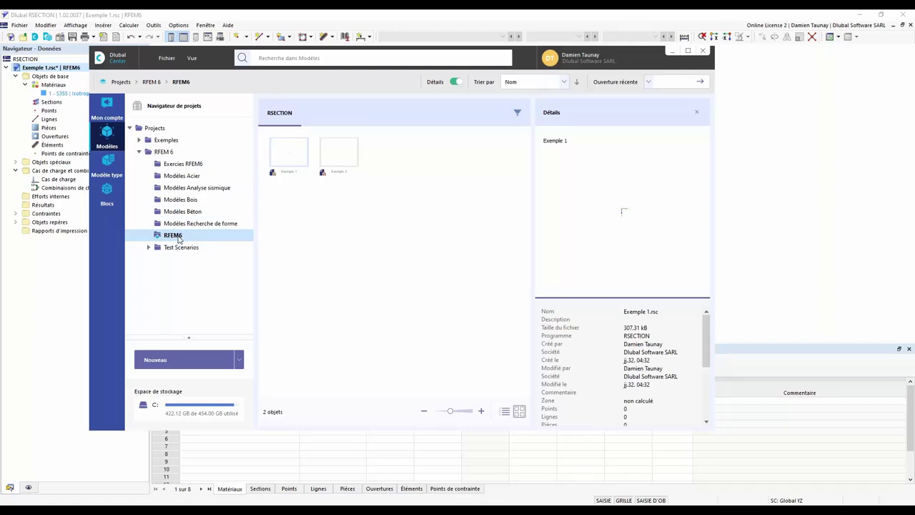
left_click(171, 166)
left_click(177, 188)
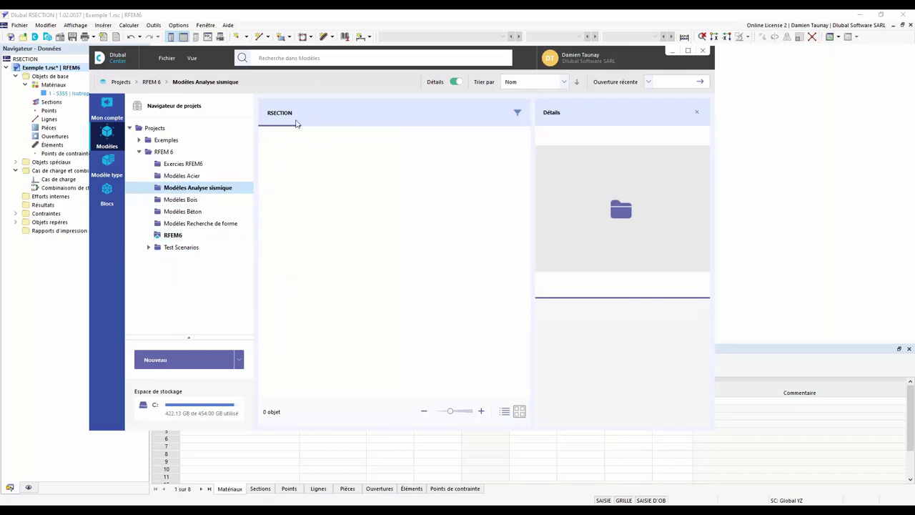
left_click(175, 236)
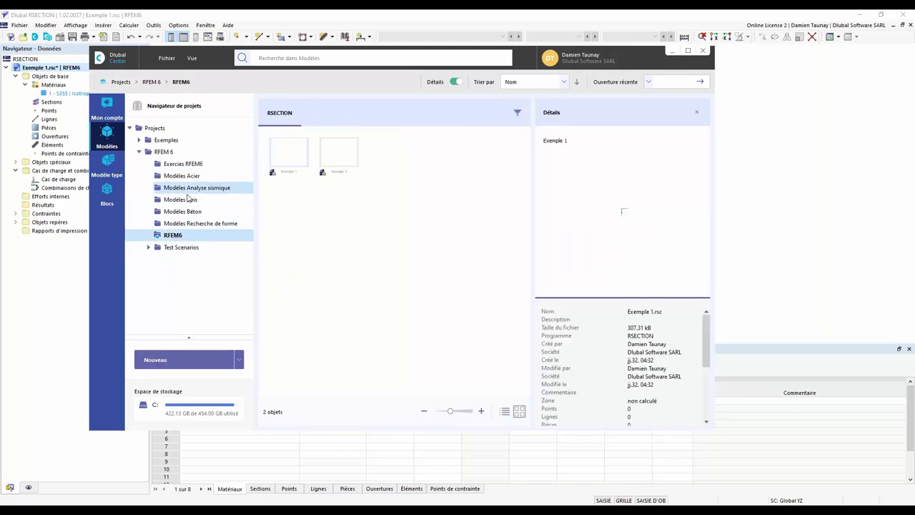
left_click(518, 115)
left_click(518, 115)
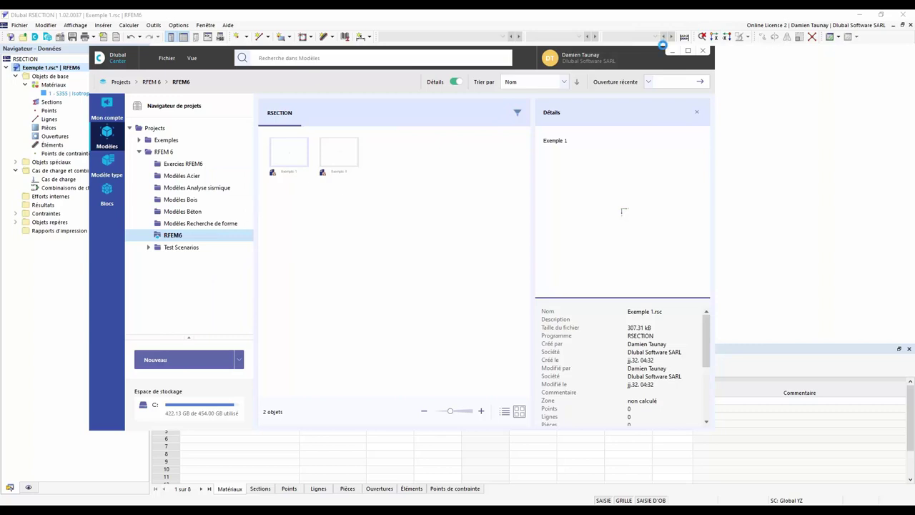
left_click(703, 51)
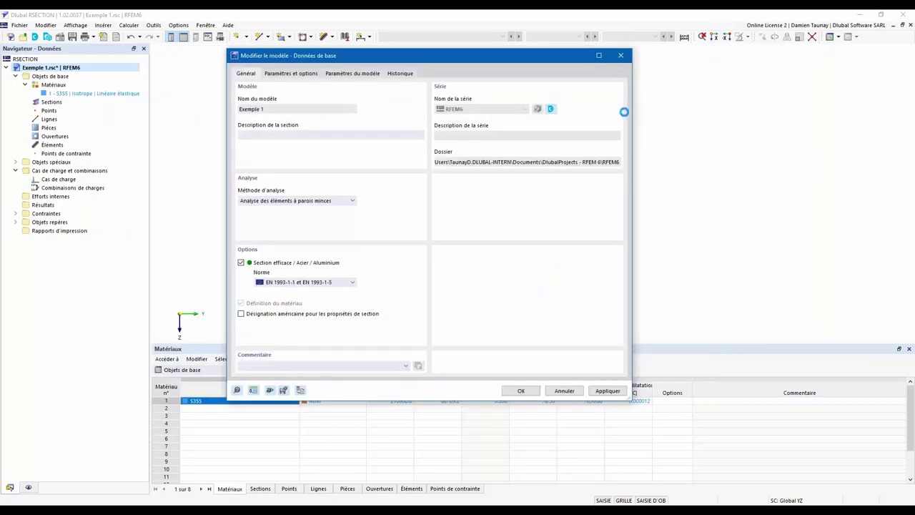
- Review the model's tolerances, analysis options and model parameters, and confirm the base data
left_click(281, 73)
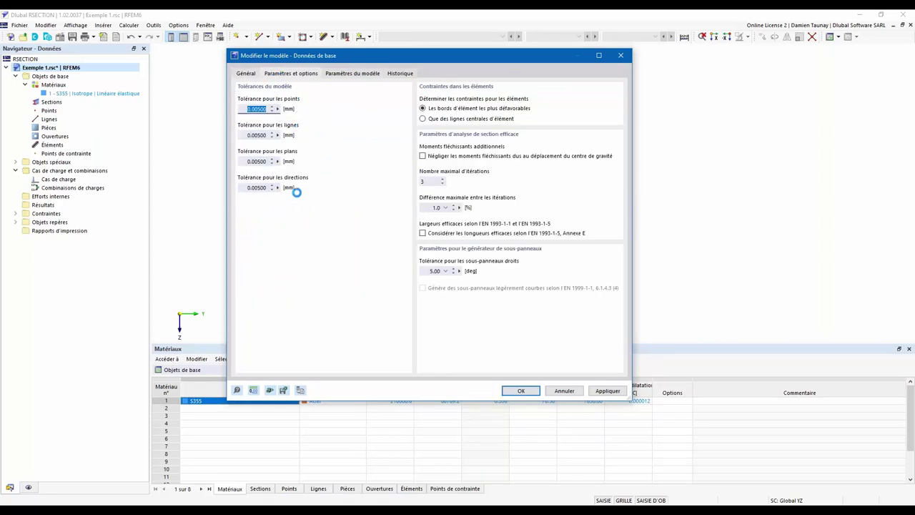
left_click(353, 74)
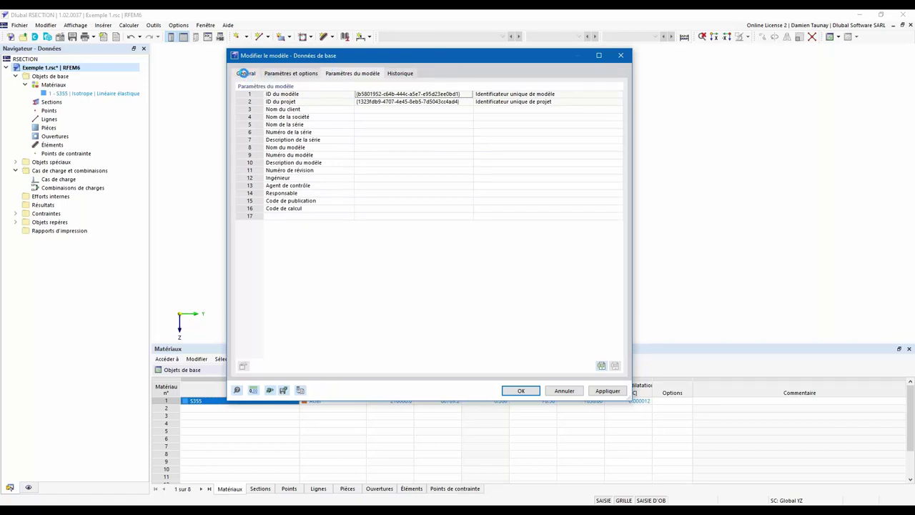
left_click(244, 73)
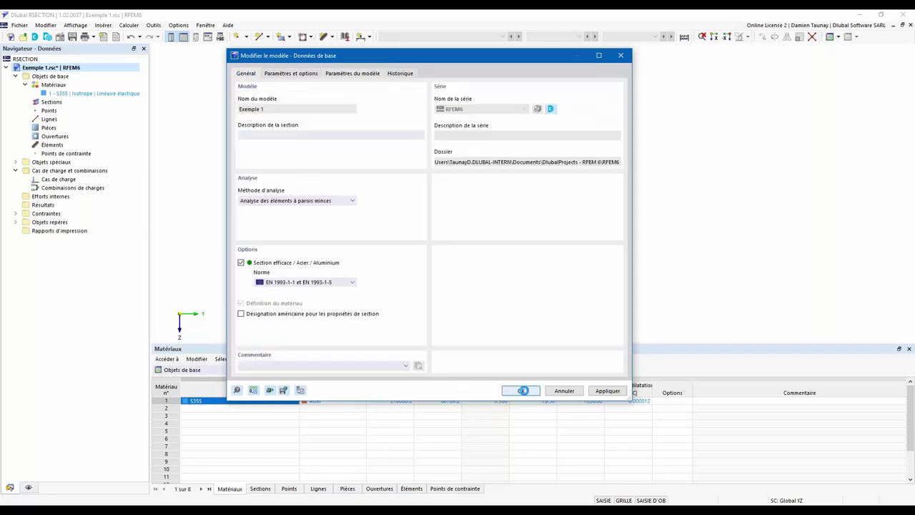
left_click(523, 390)
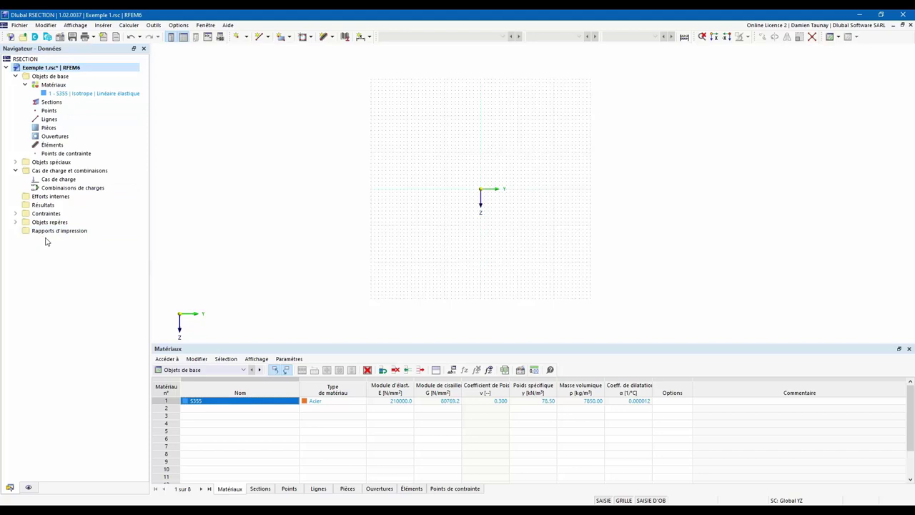
- Look over the display options in the navigator and return to the model data tree
left_click(28, 489)
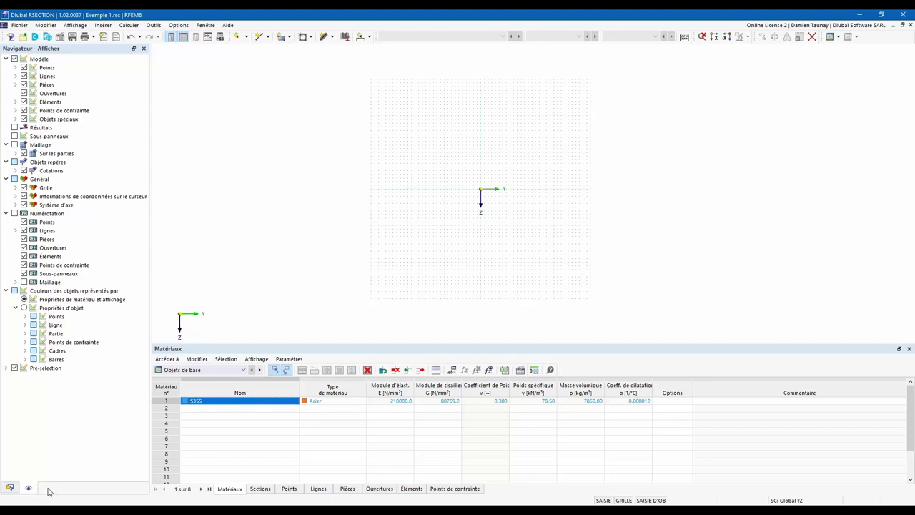
left_click(10, 488)
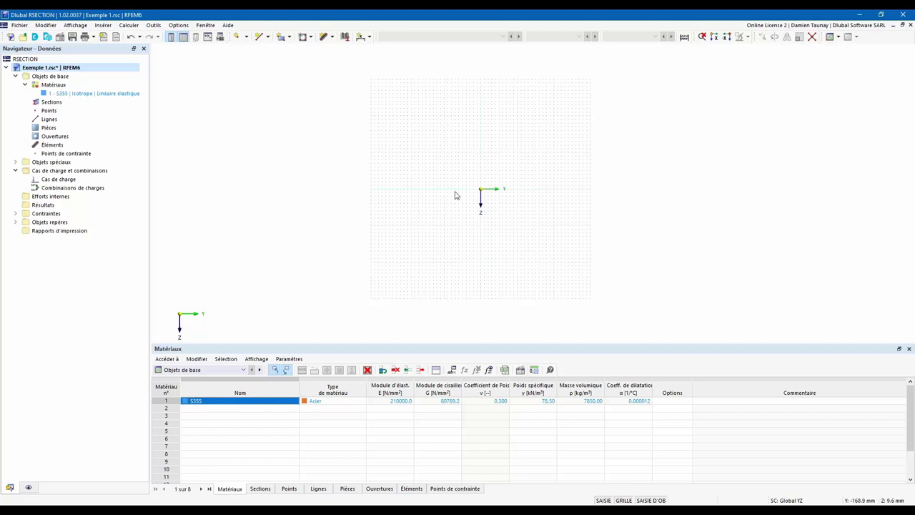
middle_click_drag(456, 196, 423, 204)
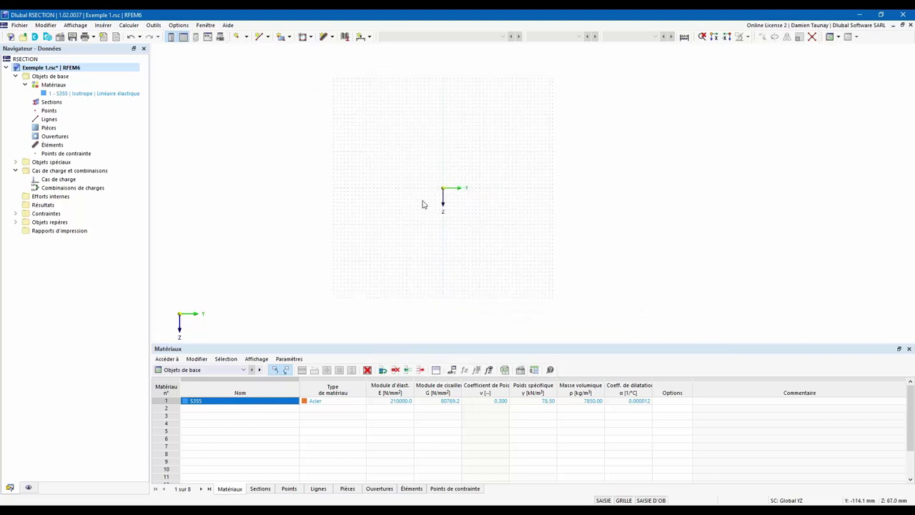
scroll(420, 197, "down", 1)
scroll(421, 197, "down", 1)
scroll(421, 198, "up", 1)
scroll(421, 203, "down", 1)
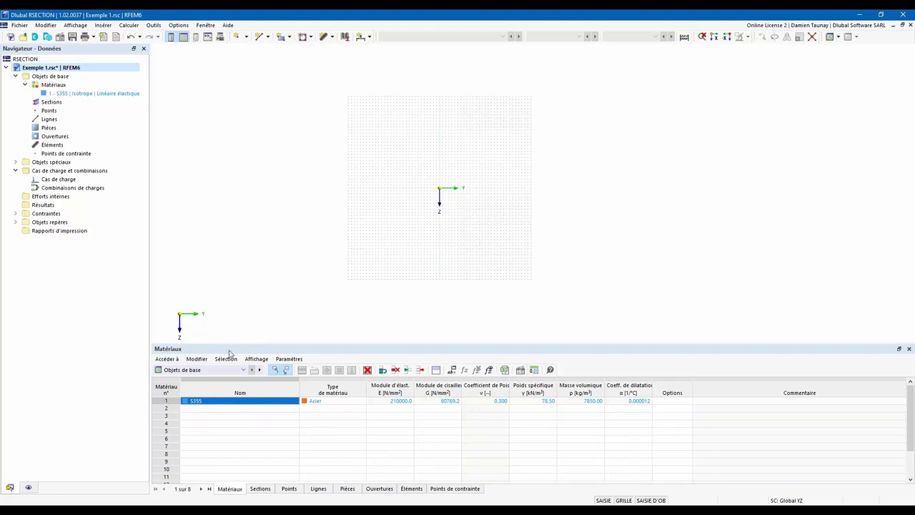
- Enlarge the table area, look through the load case, section, point, line and part tables, and shrink it again on the materials table
left_click_drag(226, 347, 228, 204)
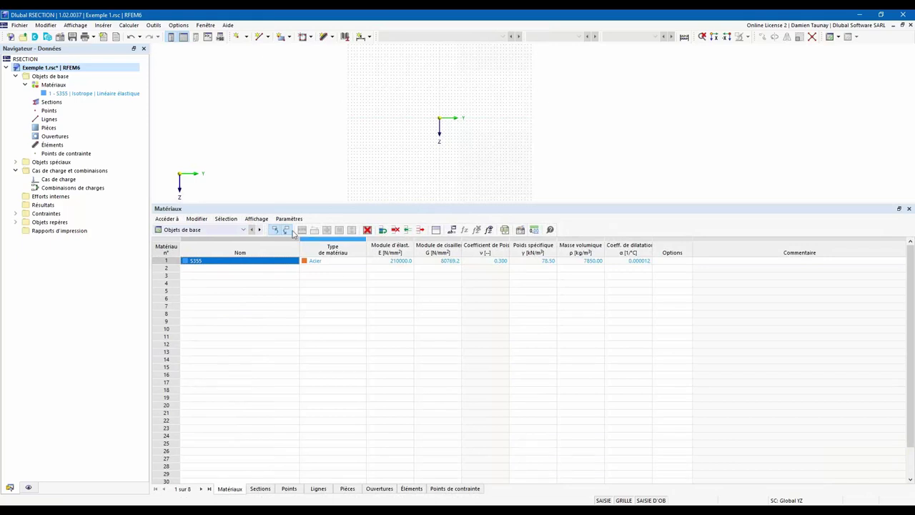
left_click(223, 230)
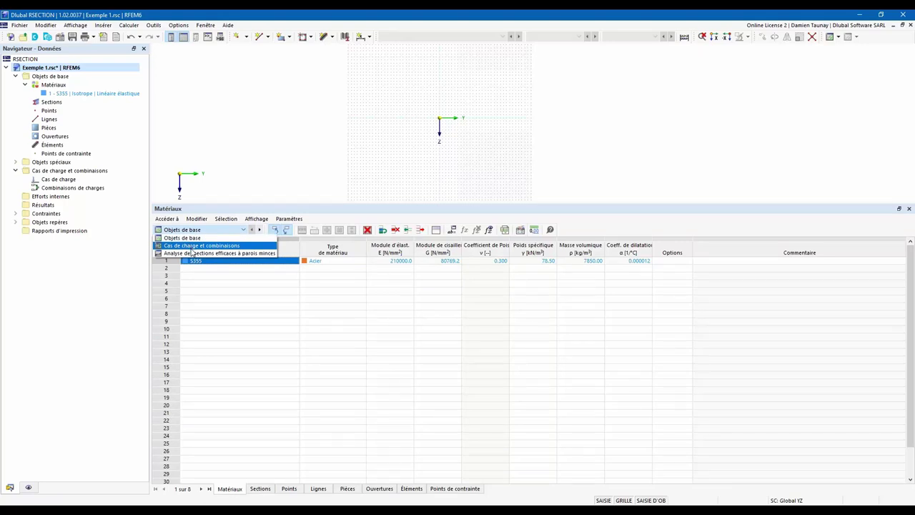
left_click(186, 245)
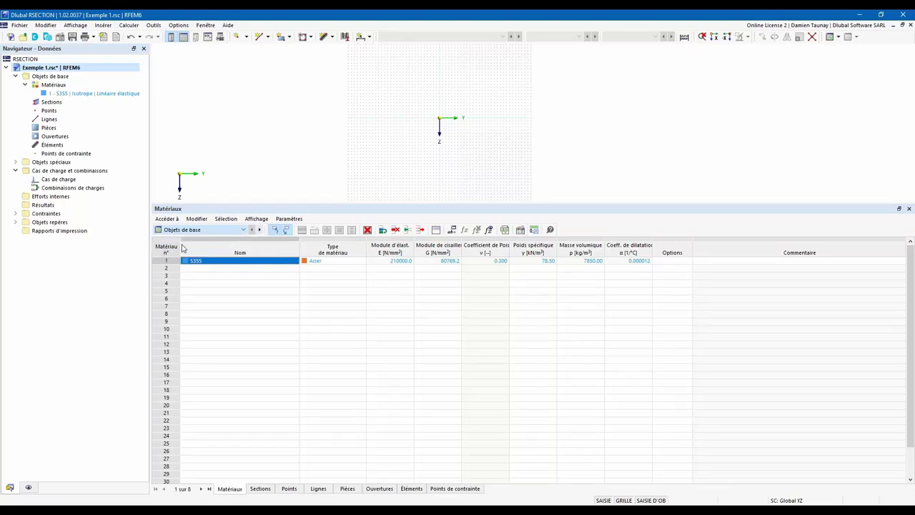
left_click(241, 230)
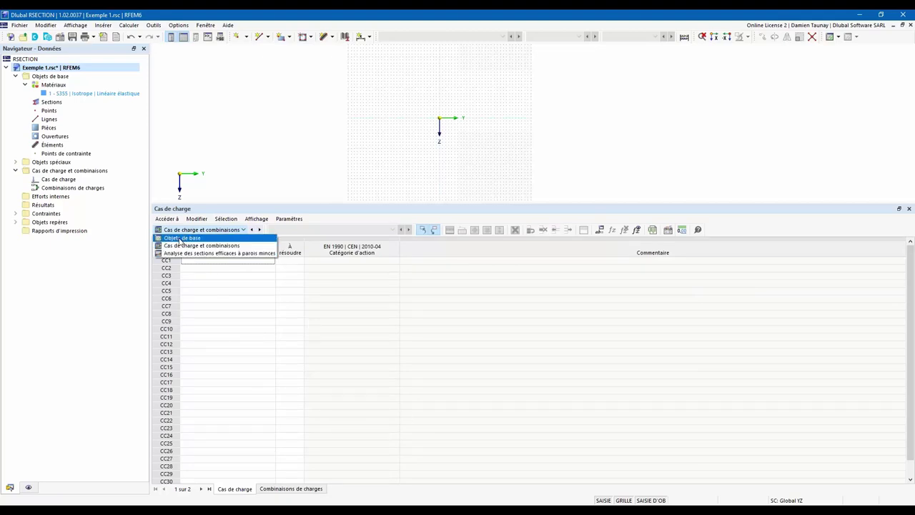
left_click(181, 239)
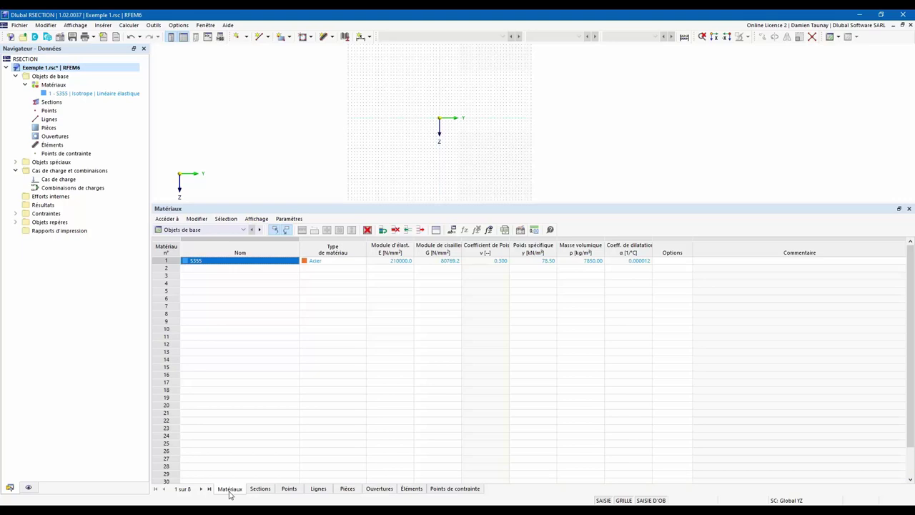
left_click(260, 489)
left_click(288, 489)
left_click(318, 489)
left_click(347, 489)
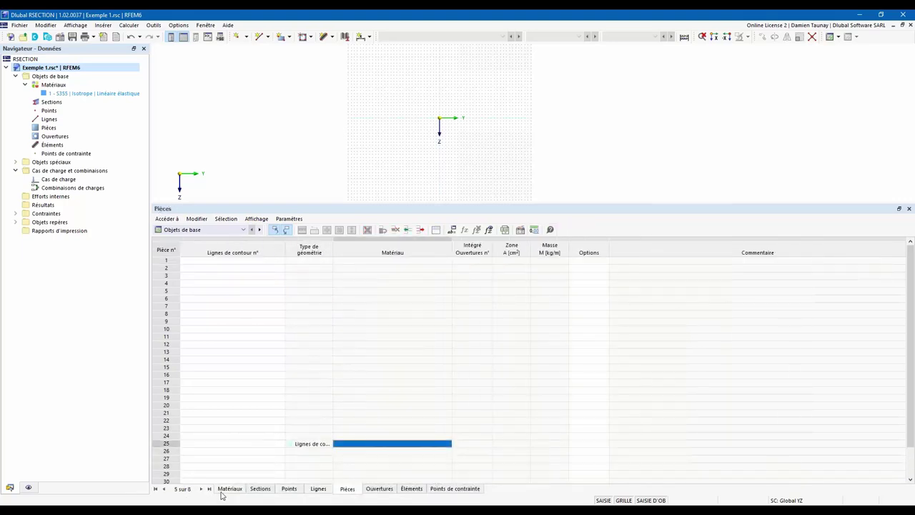
left_click(229, 489)
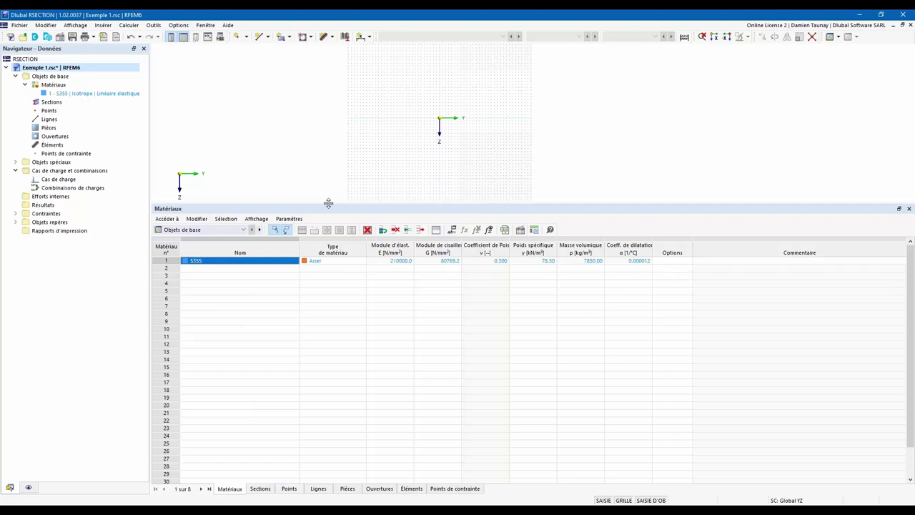
left_click_drag(327, 203, 318, 359)
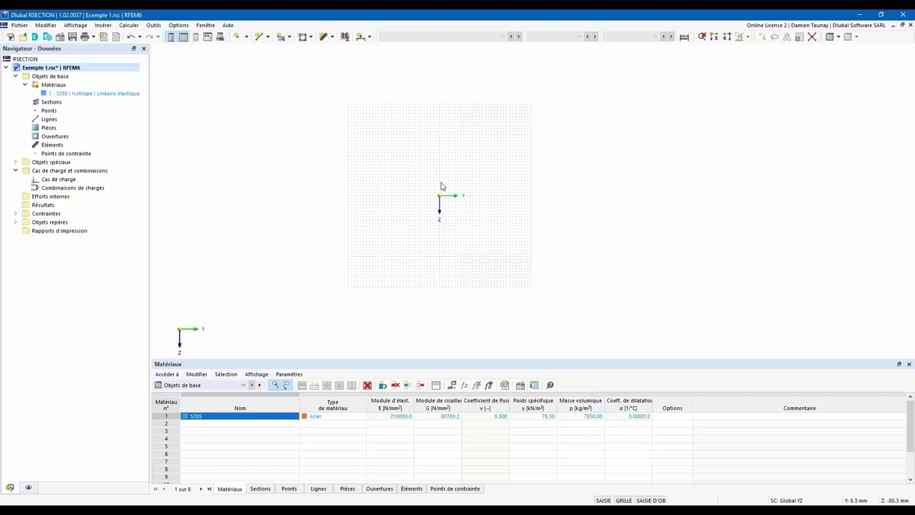
- Open the section library at the standardised steel L angles and check the region choices, keeping Union européenne
scroll(439, 189, "up", 1)
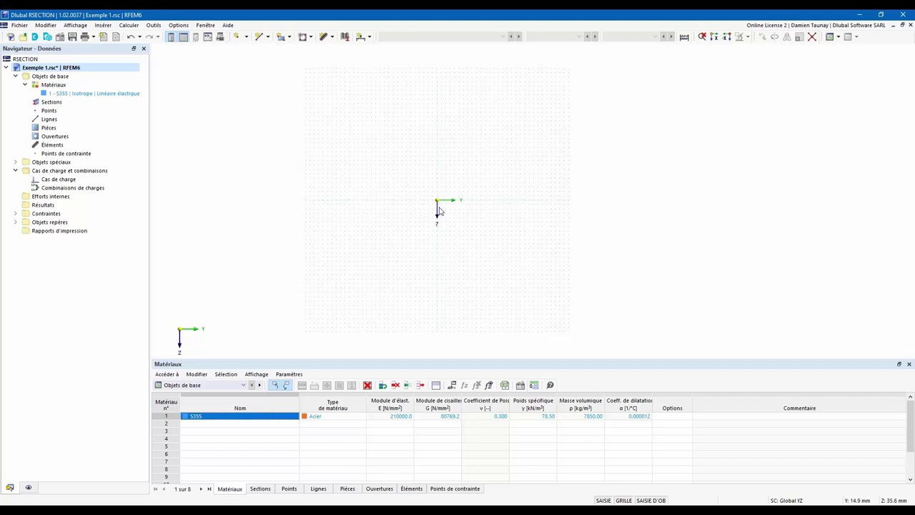
left_click(345, 37)
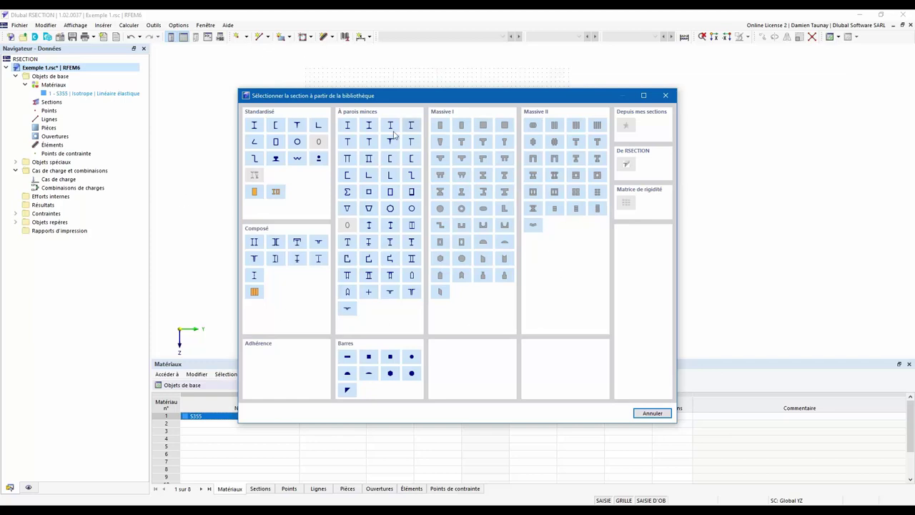
left_click(319, 127)
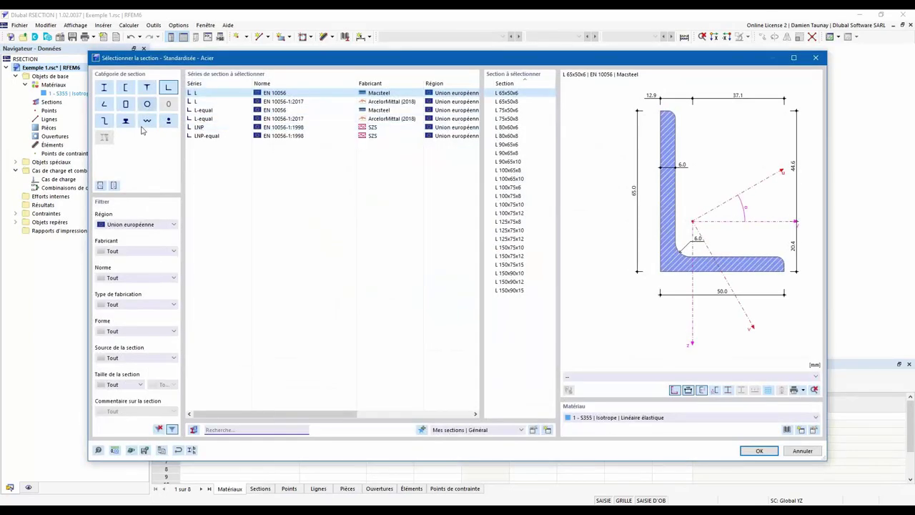
left_click(143, 225)
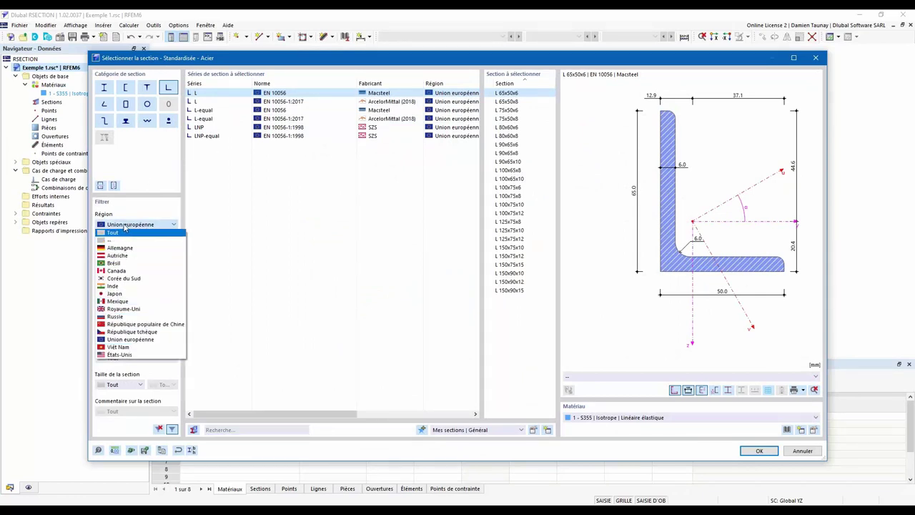
left_click(125, 225)
- Search the section library for L 200 and select the L 200x100x12 angle from the EN 10056-1:2017 ArcelorMittal (2018) series
left_click(226, 430)
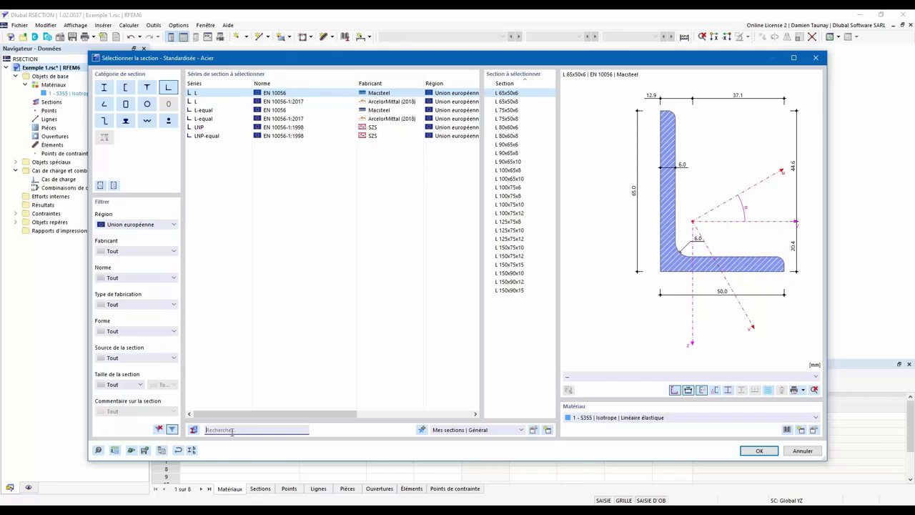
type("L ")
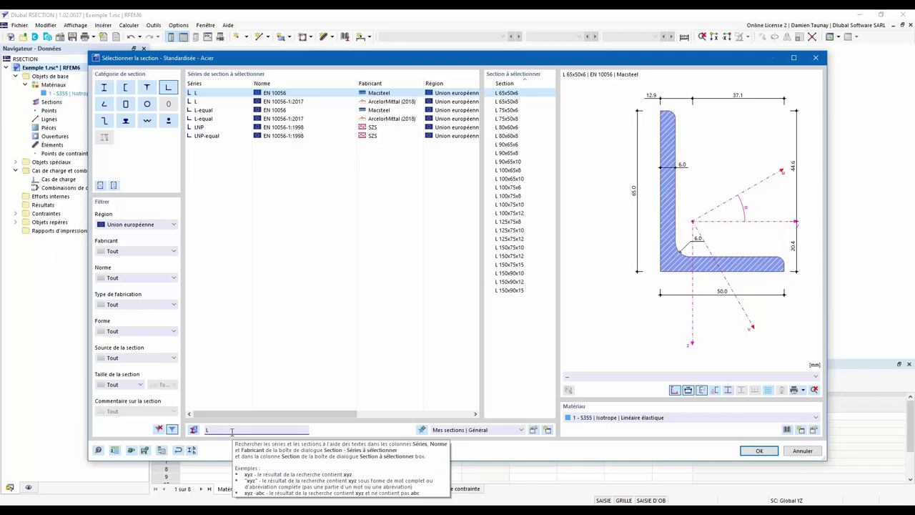
type("2")
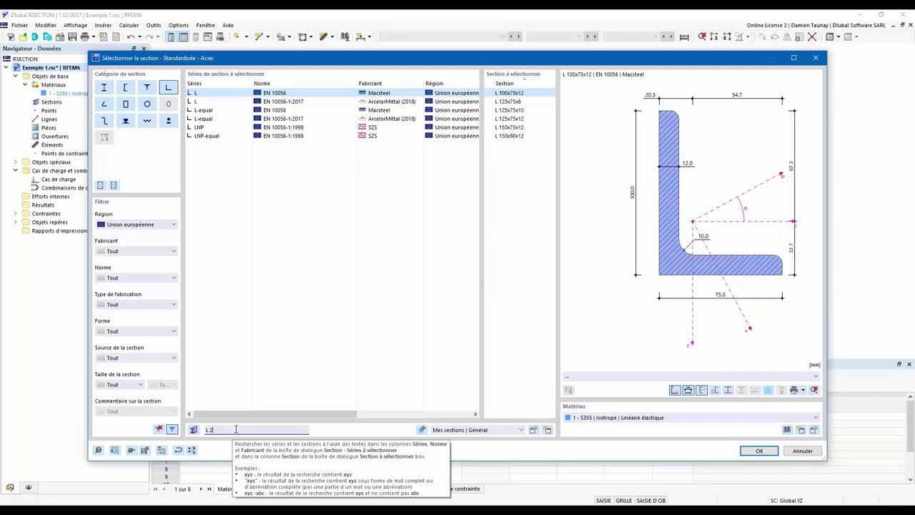
type("00")
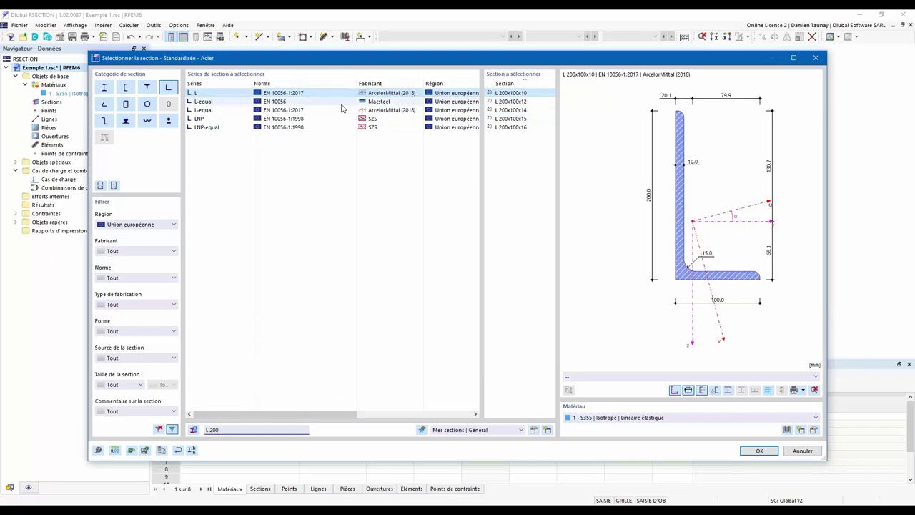
left_click(522, 103)
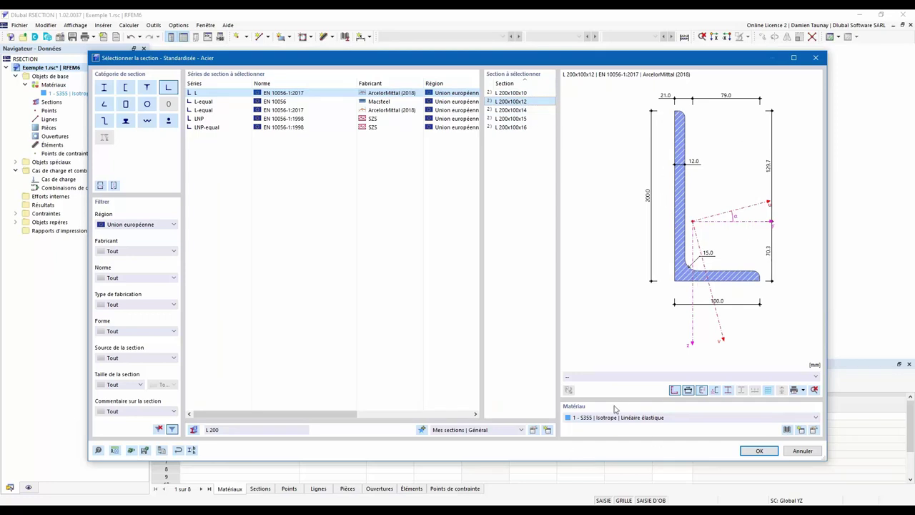
- Look into the material library, keep S355 as the material, and confirm the selected angle
left_click(787, 430)
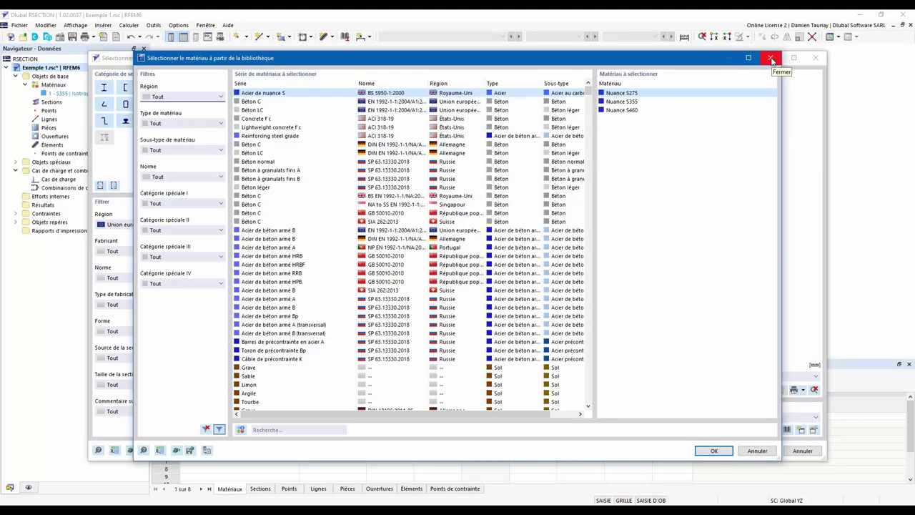
left_click(772, 59)
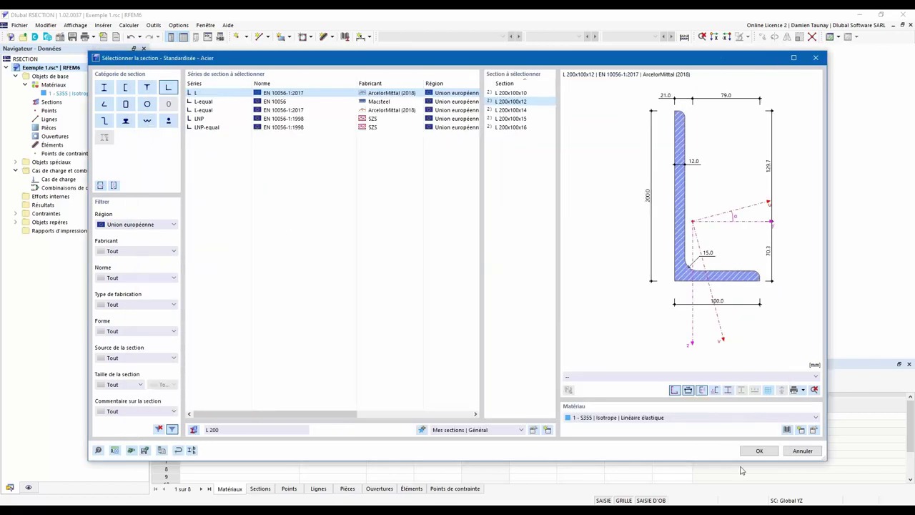
left_click(759, 450)
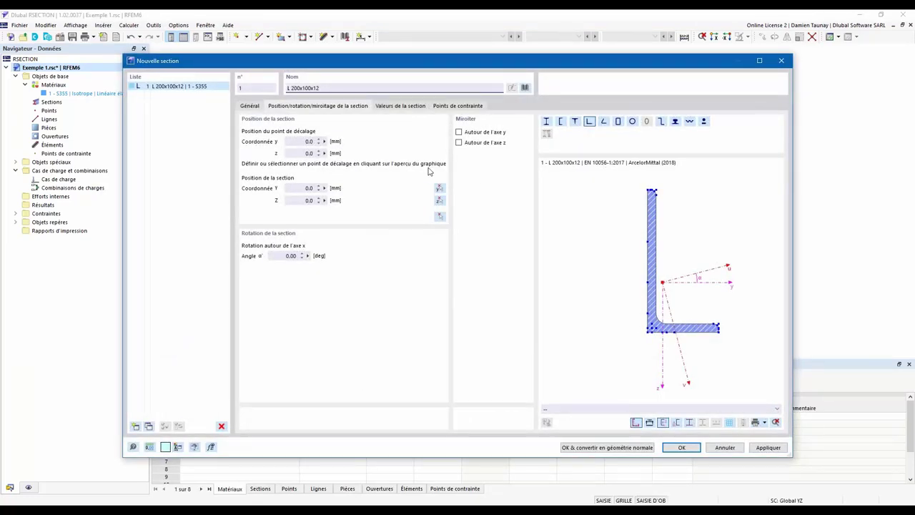
- Rotate the angle section by 90° about the x-axis and mirror it about the y-axis
left_click(251, 107)
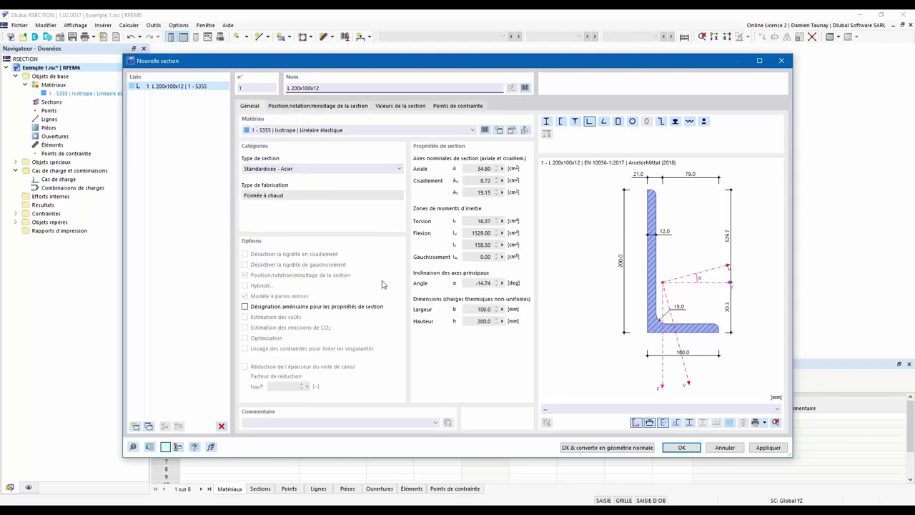
left_click(300, 109)
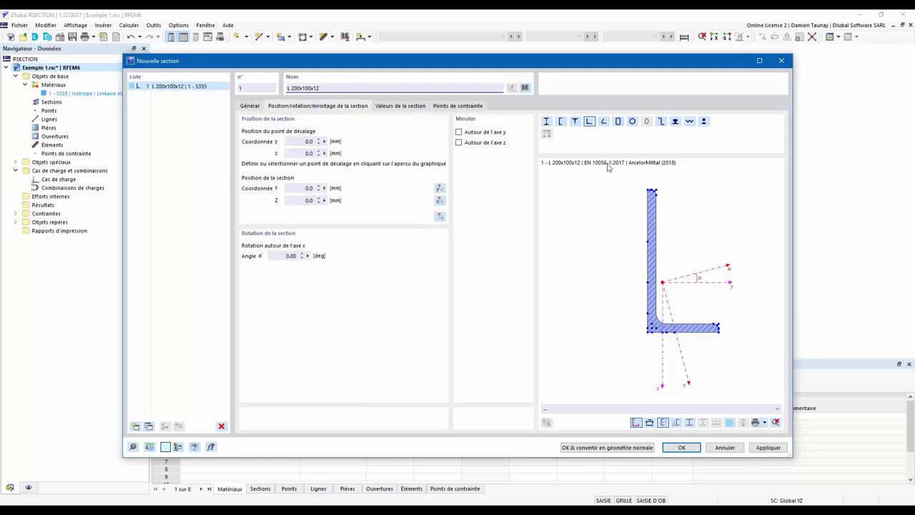
left_click(285, 257)
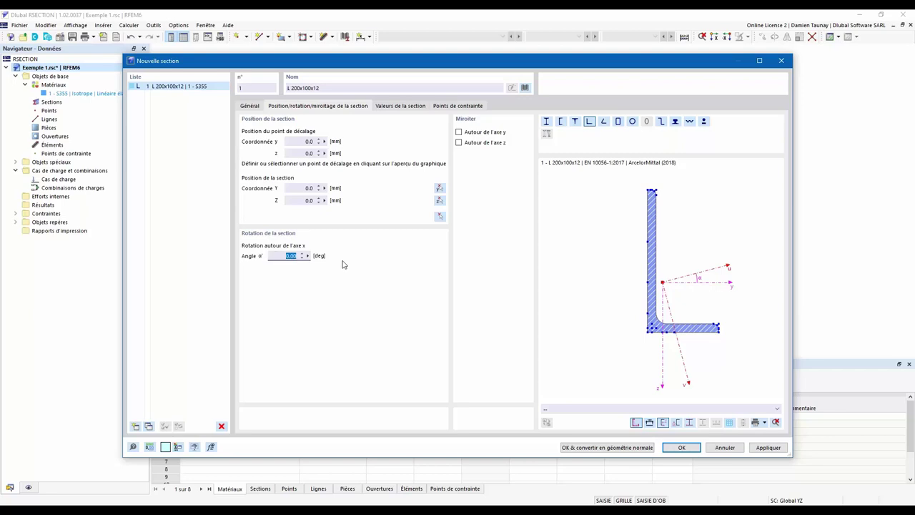
type("90")
key("Tab")
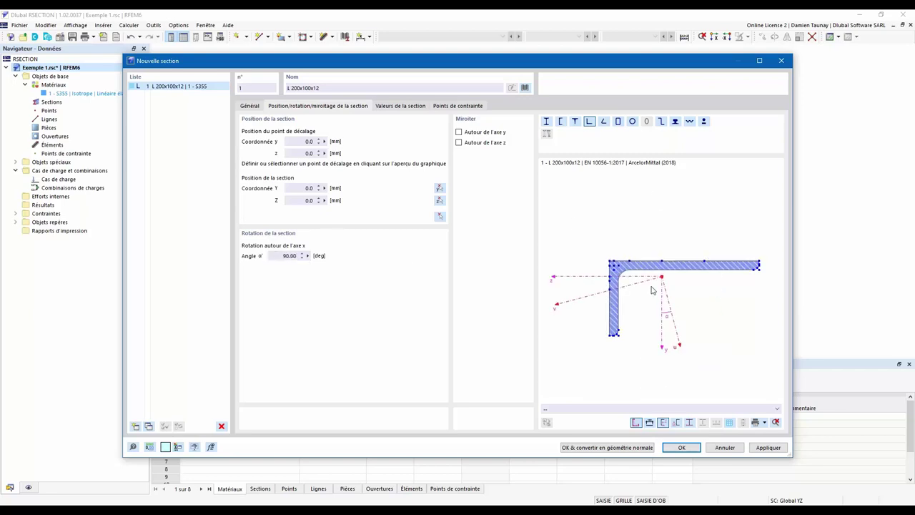
left_click(458, 132)
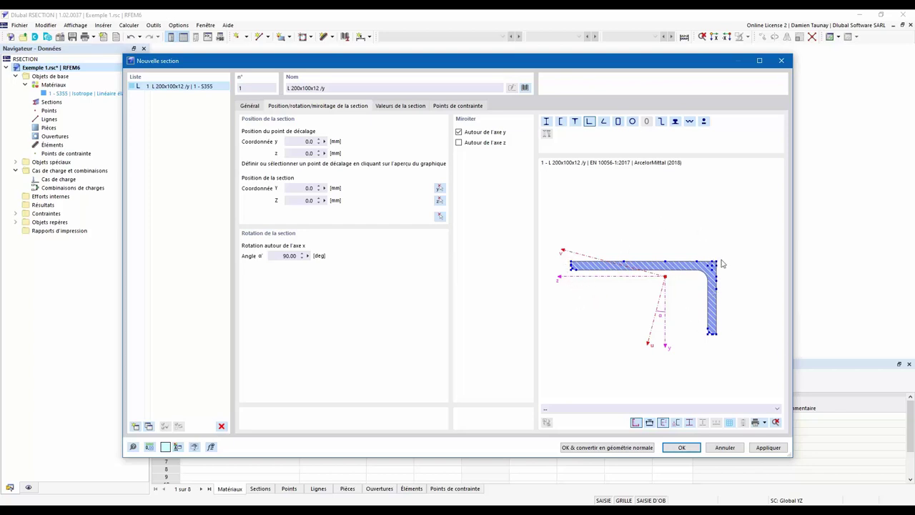
- Pick an offset point on the long leg's free end, and try offset coordinates y 10 mm and z 120 mm instead
scroll(574, 268, "up", 5)
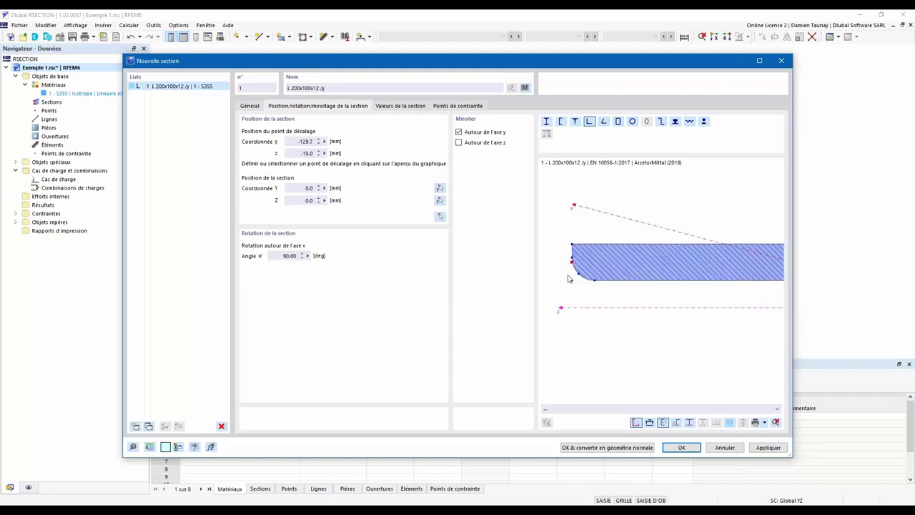
scroll(572, 269, "down", 5)
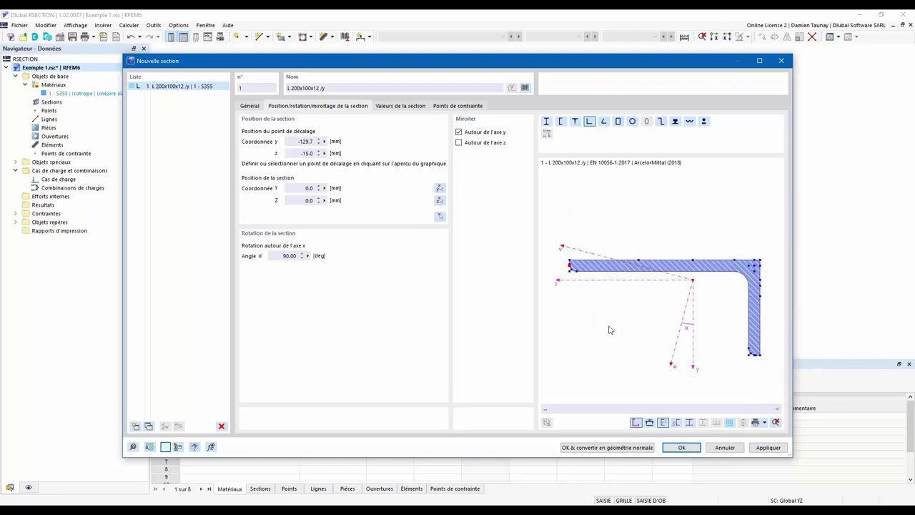
left_click_drag(286, 141, 353, 149)
type("10")
key("Tab")
type("120")
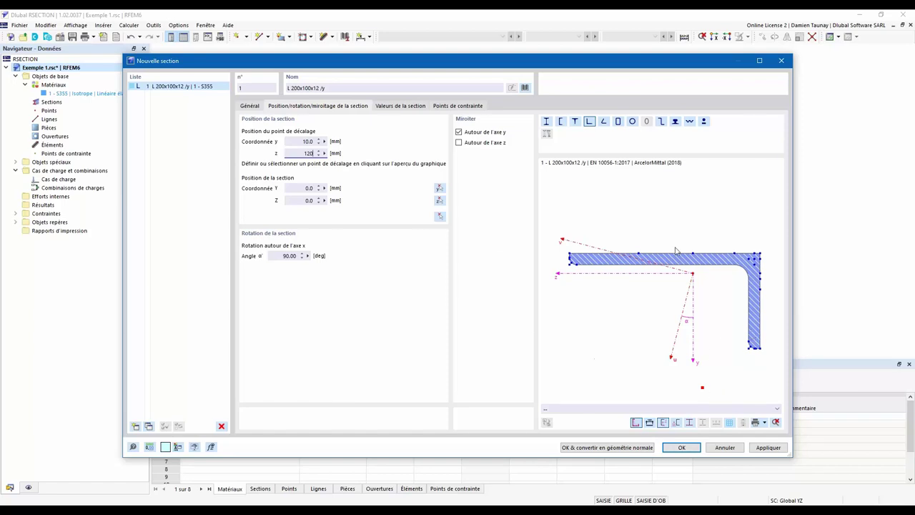
- Set the offset point to y -129.7 mm, z -15.0 mm at the long leg's free end and place it at the global origin
scroll(571, 260, "up", 3)
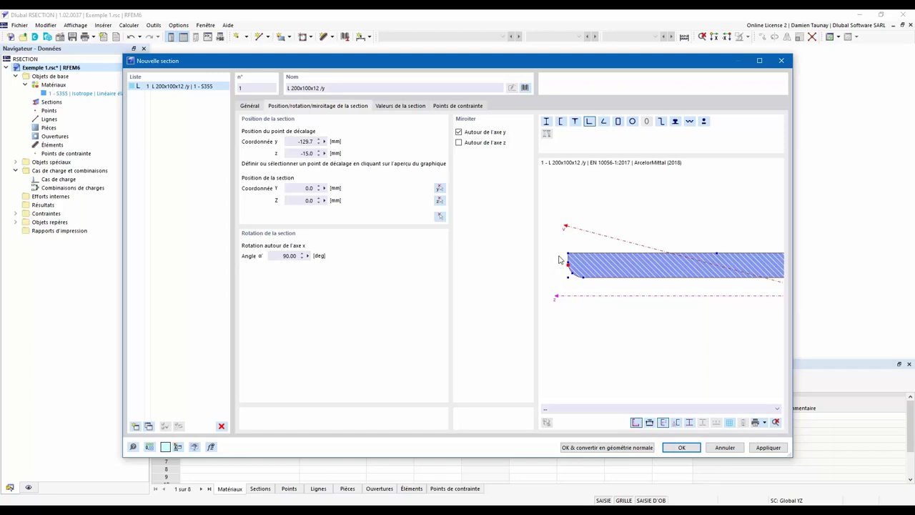
scroll(560, 259, "down", 3)
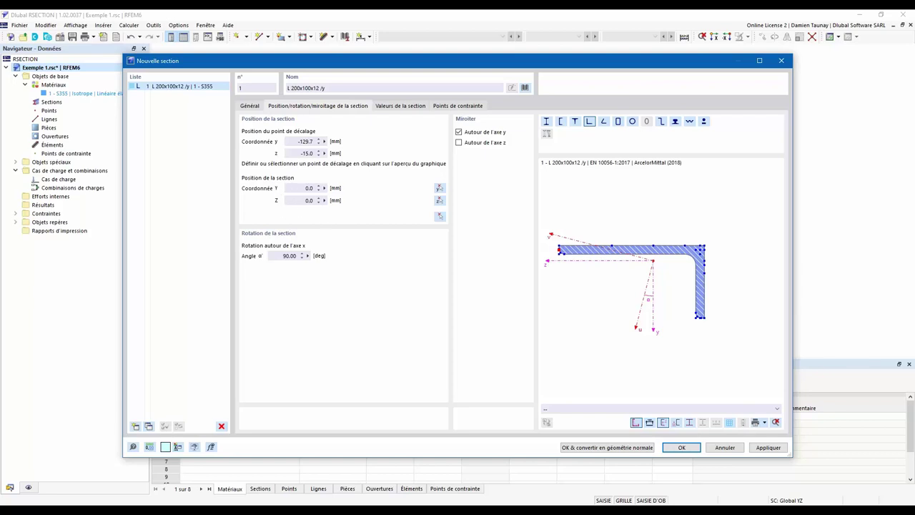
left_click(440, 216)
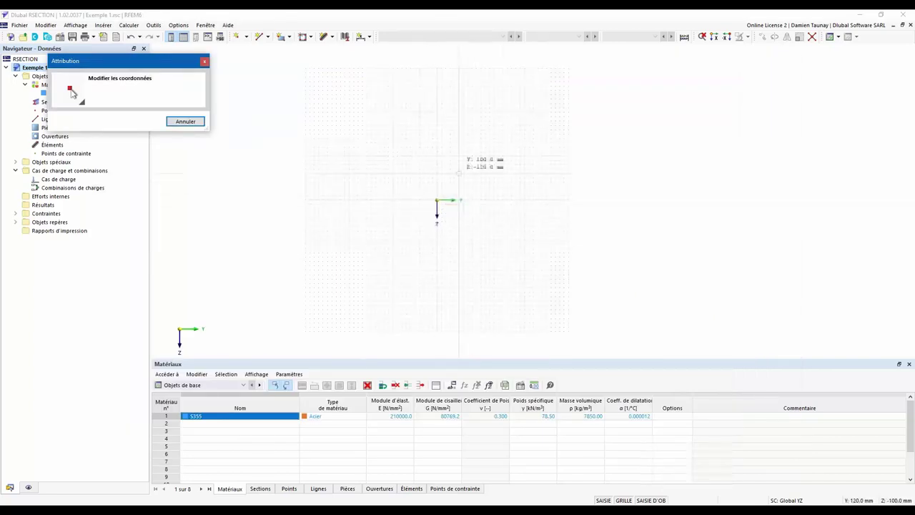
scroll(437, 208, "up", 2)
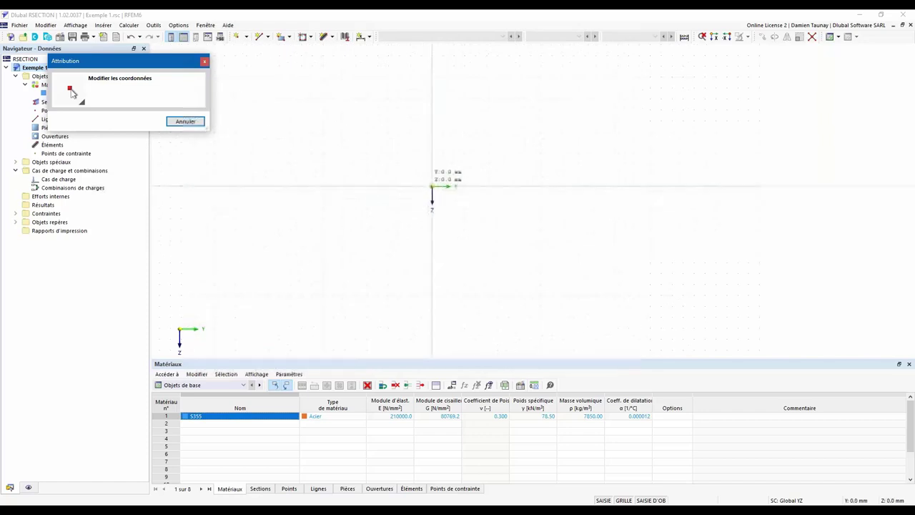
left_click(436, 204)
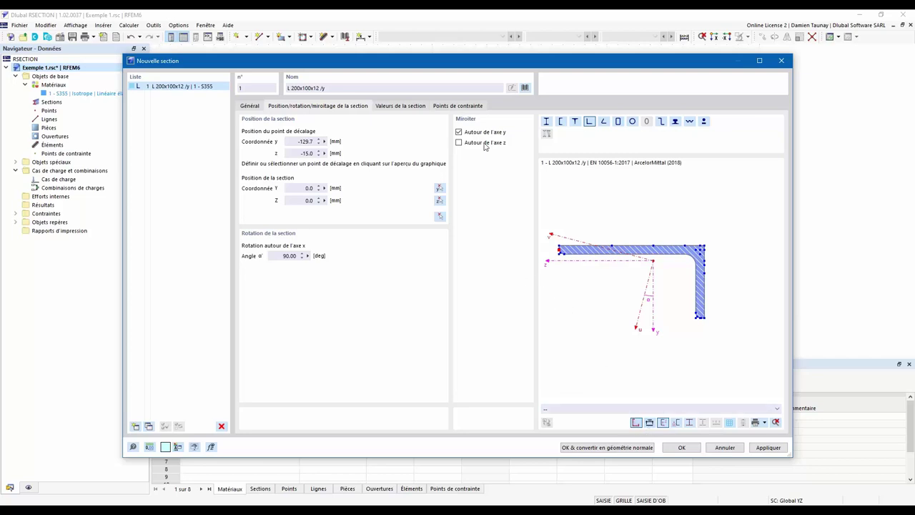
- Review the section values and stress point coordinates, and insert the angle section into the model
left_click(398, 107)
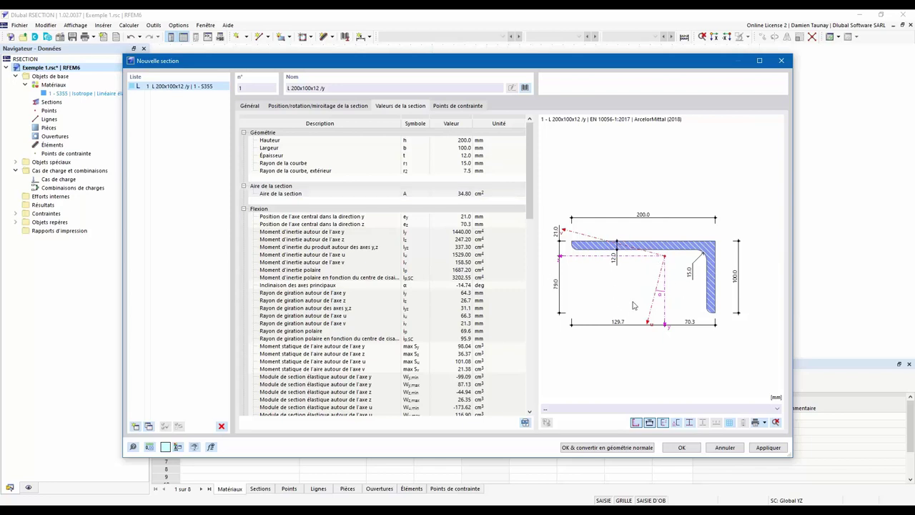
left_click(457, 107)
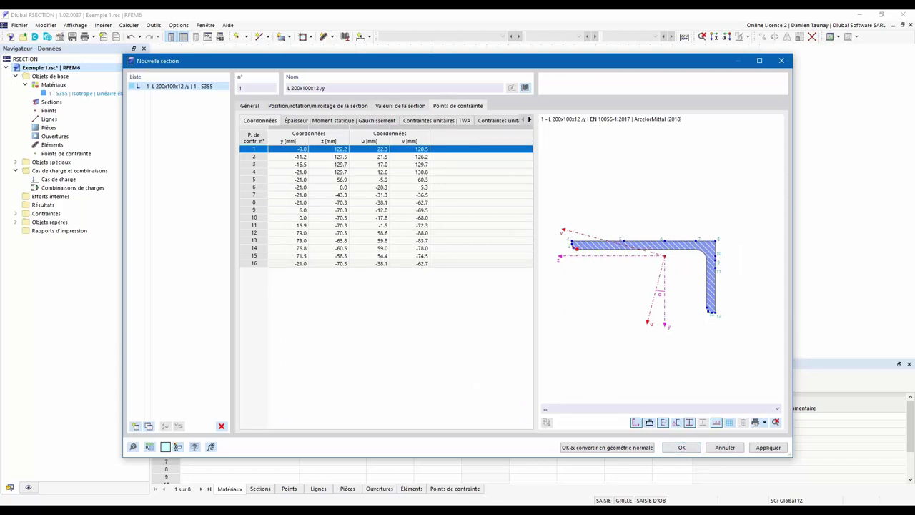
left_click(321, 107)
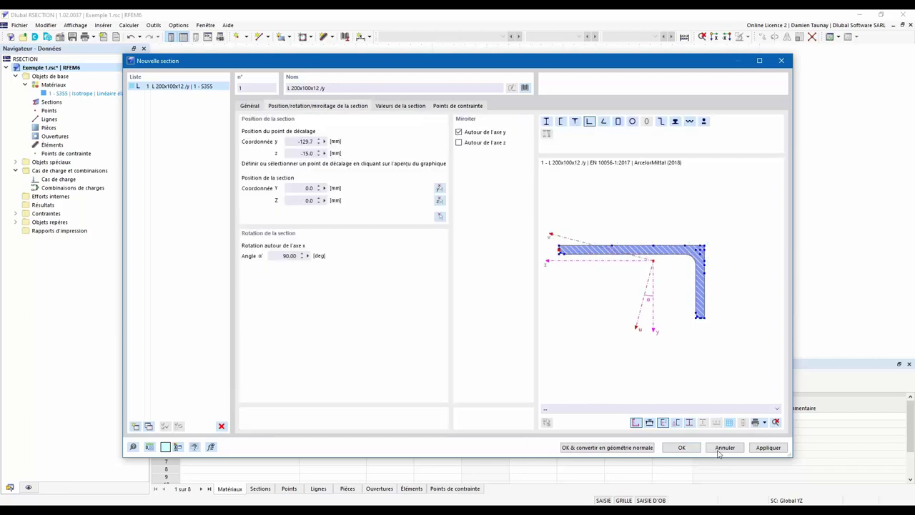
left_click(682, 448)
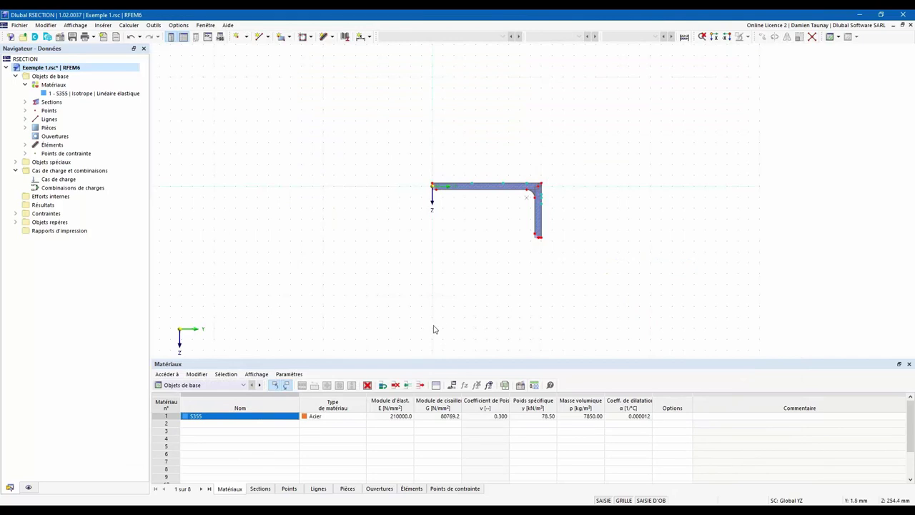
- Examine the inserted angle around the origin, try moving it away from there, and undo the move
scroll(458, 267, "down", 3)
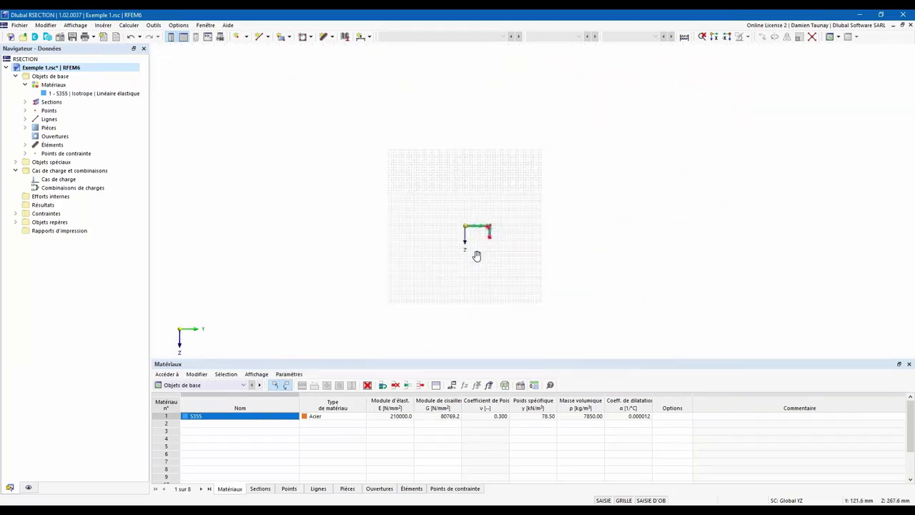
scroll(445, 219, "up", 3)
scroll(444, 218, "up", 4)
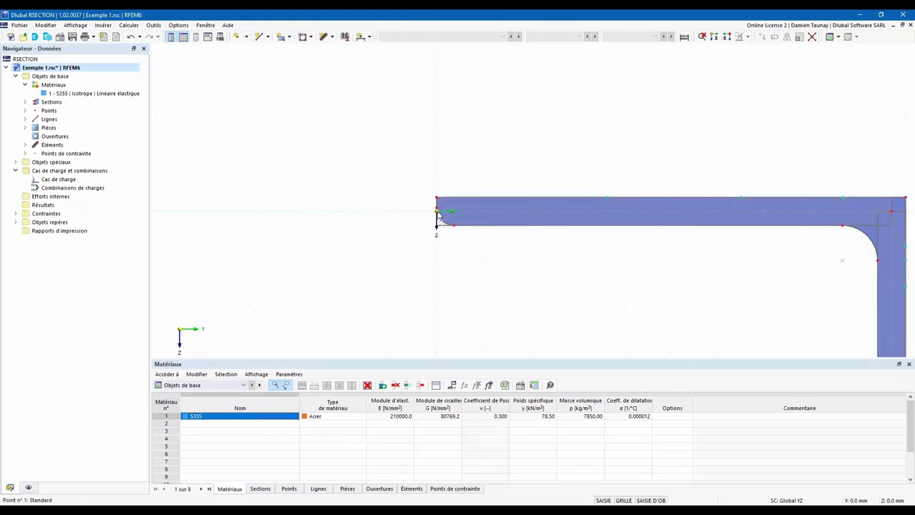
scroll(440, 216, "down", 5)
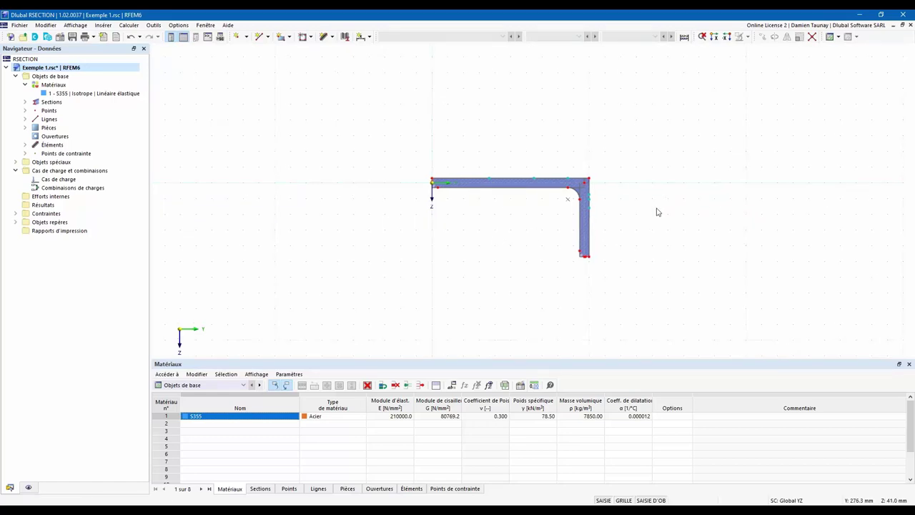
scroll(564, 206, "up", 1)
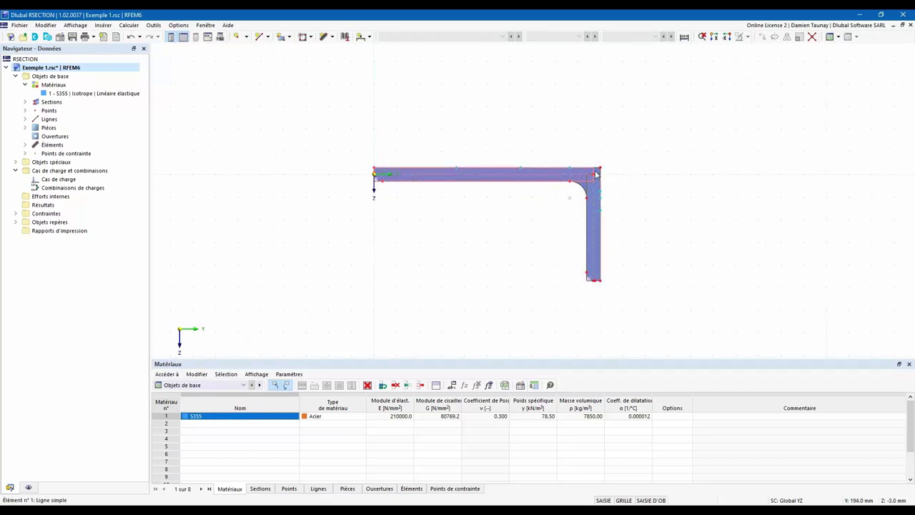
mouse_move(595, 174)
left_mouse_down()
mouse_move(719, 163)
mouse_move(740, 137)
mouse_move(740, 121)
mouse_move(726, 123)
left_mouse_up()
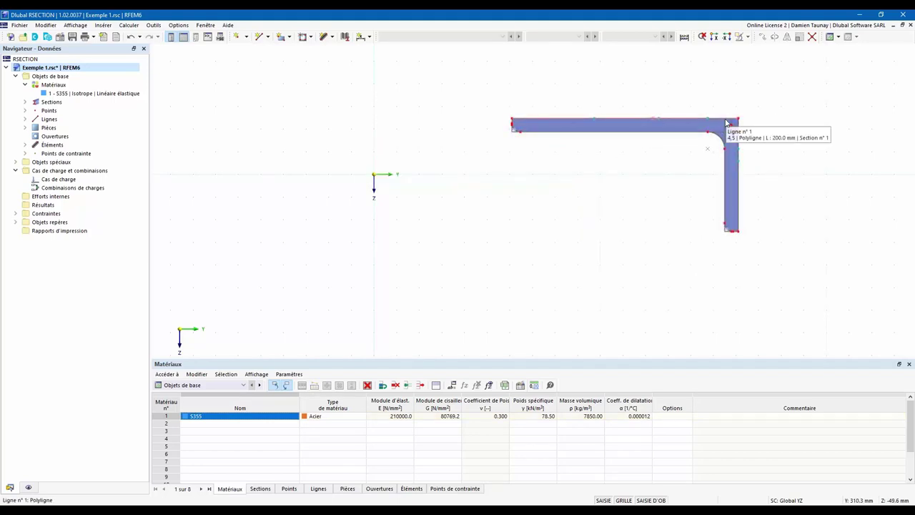
key("ctrl+z")
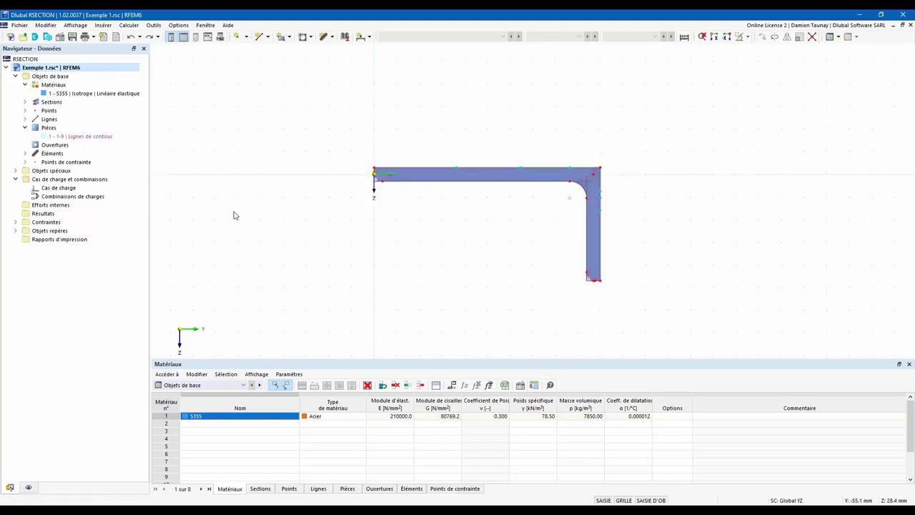
- Inspect the angle's thin-walled elements in the model tree, and turn on the display of the sub-panels
left_click(25, 154)
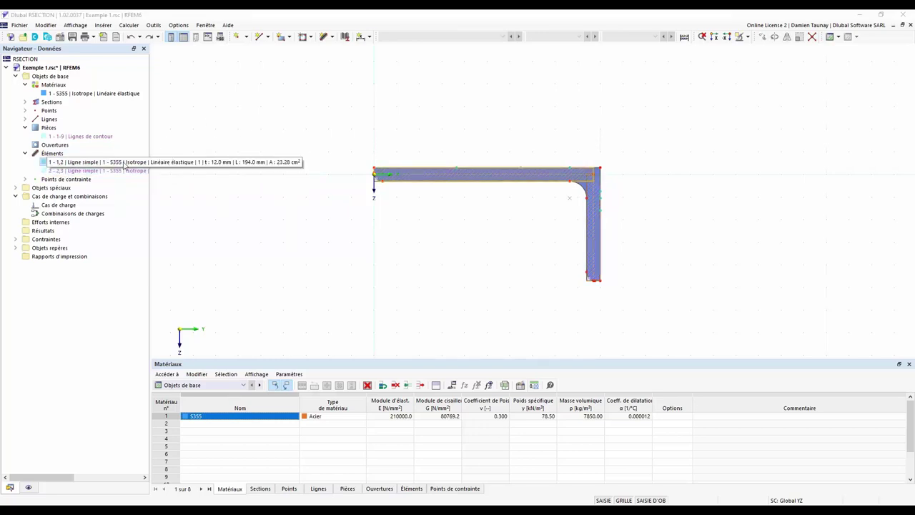
left_click(124, 164)
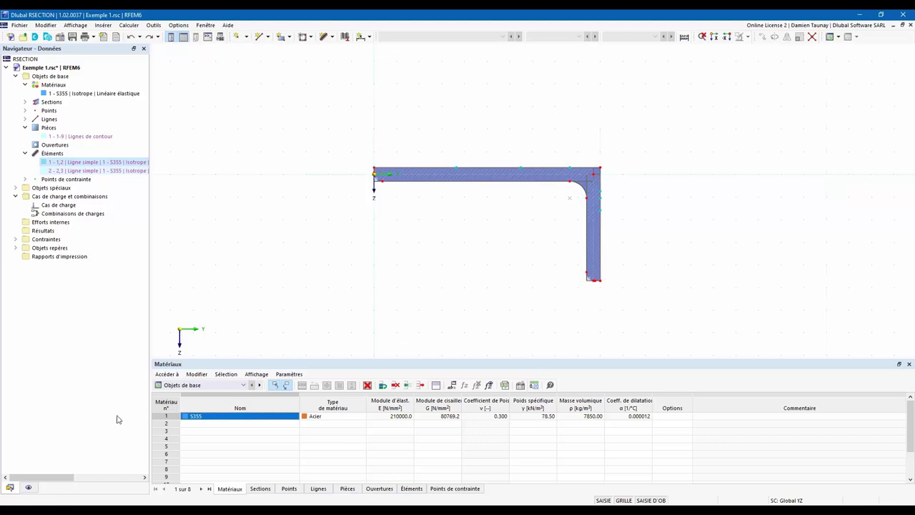
left_click(29, 487)
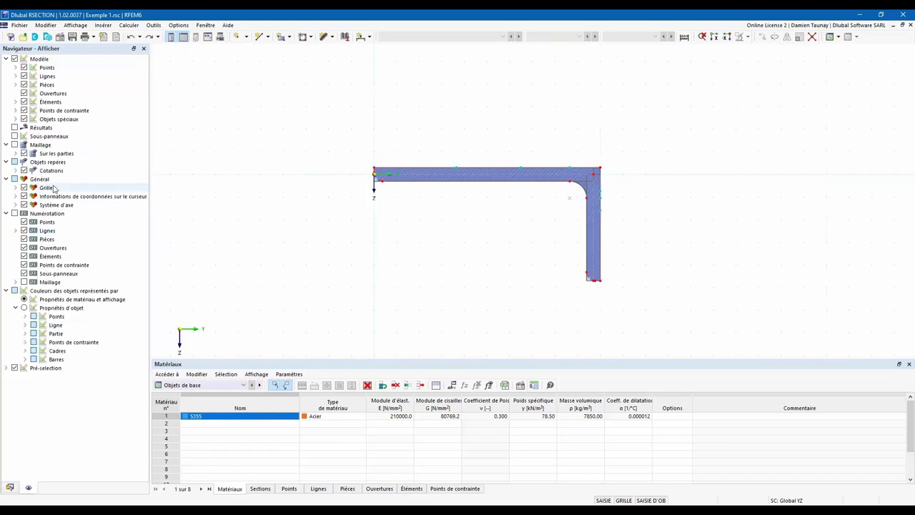
left_click(14, 136)
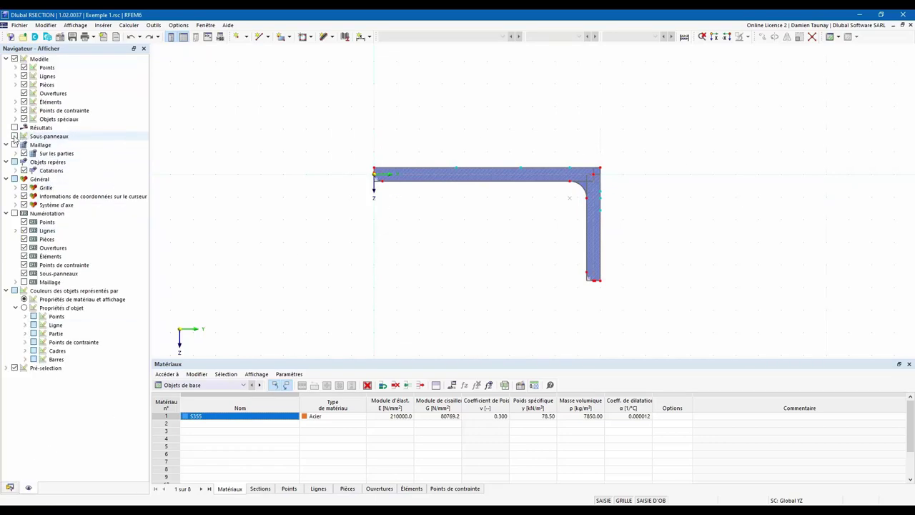
- Return to the model data and examine the angle's sub-panels along both legs and around the filleted corner
left_click(9, 488)
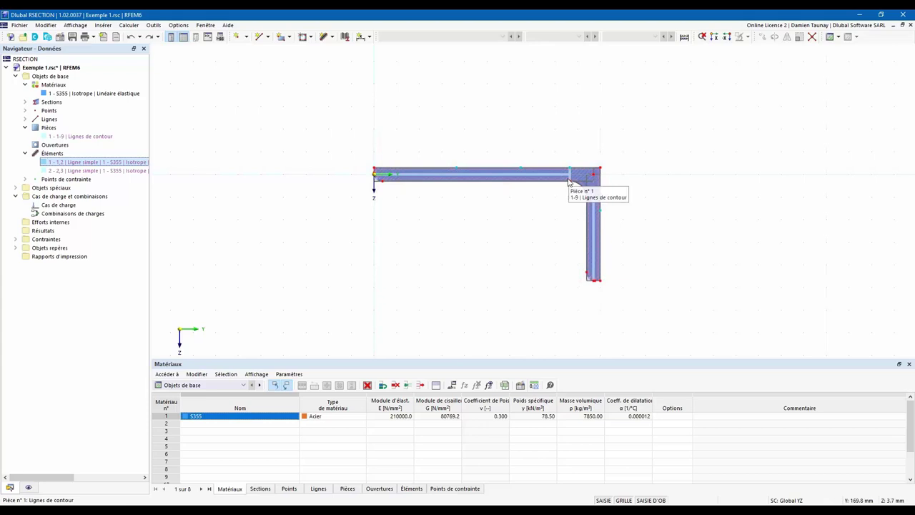
left_click(569, 182)
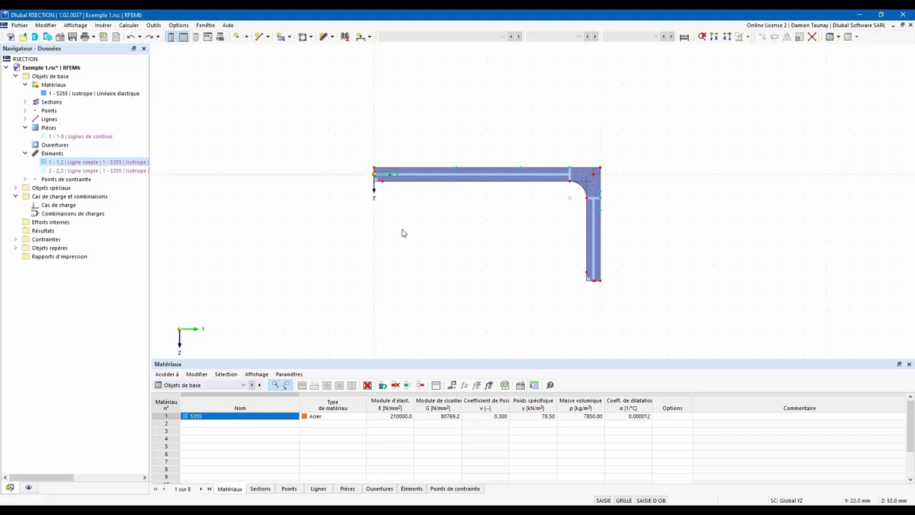
middle_click_drag(402, 233, 478, 216)
scroll(480, 196, "down", 3)
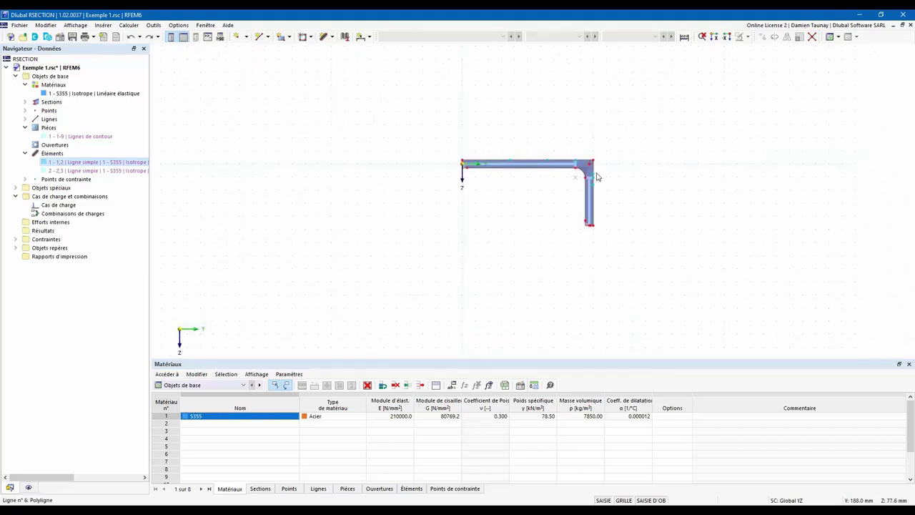
scroll(590, 172, "up", 2)
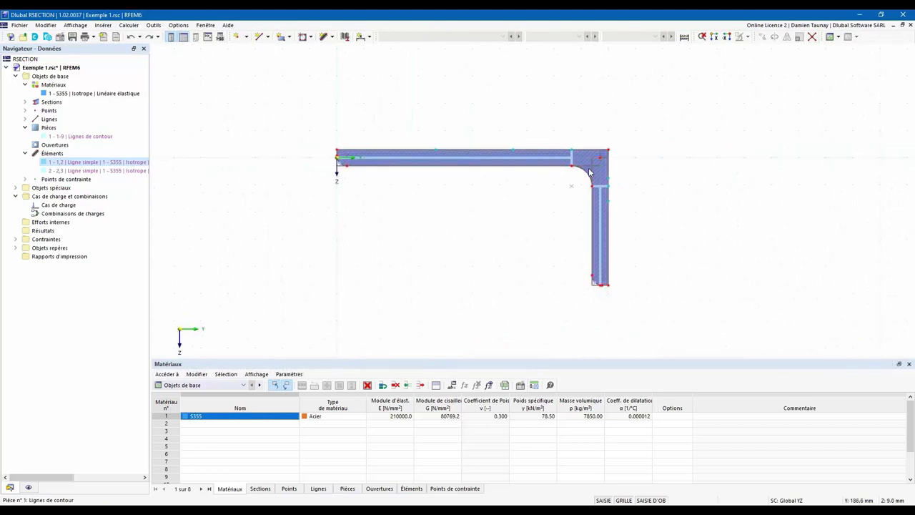
- Convert the inserted angle section into normal geometry
right_click(590, 171)
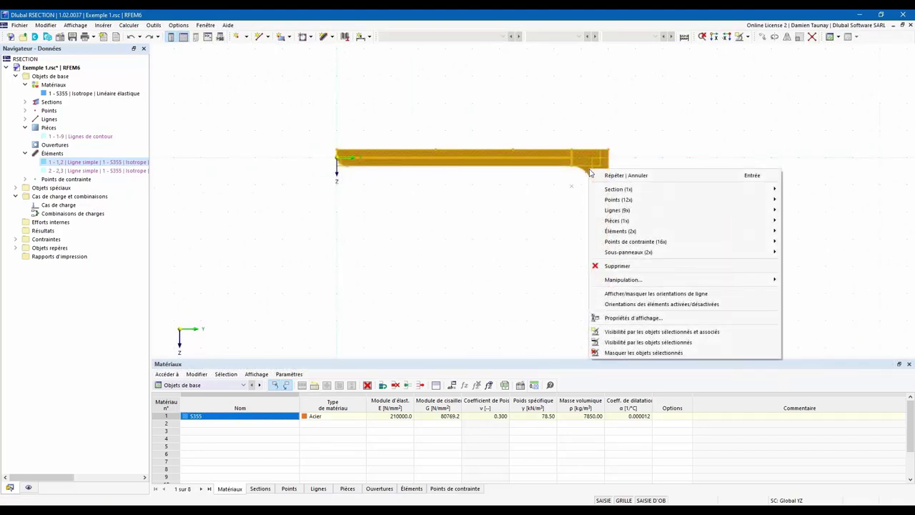
mouse_move(613, 190)
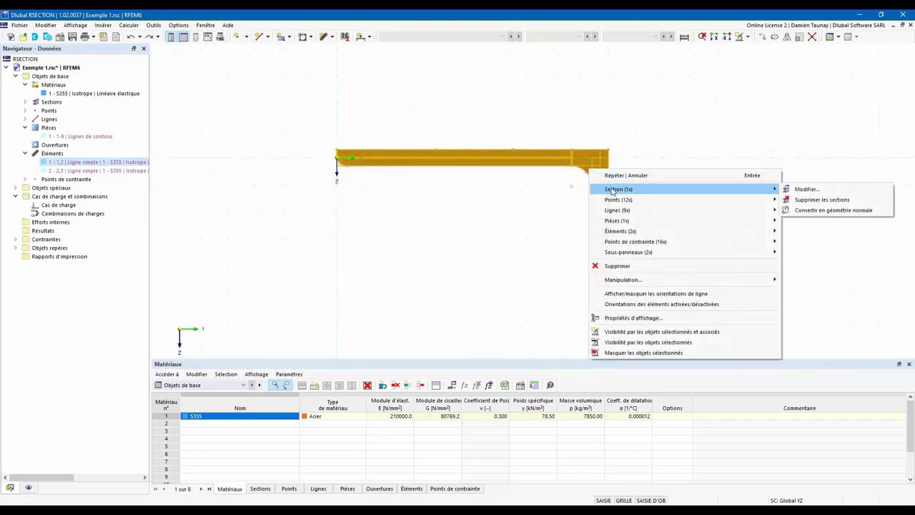
left_click(833, 210)
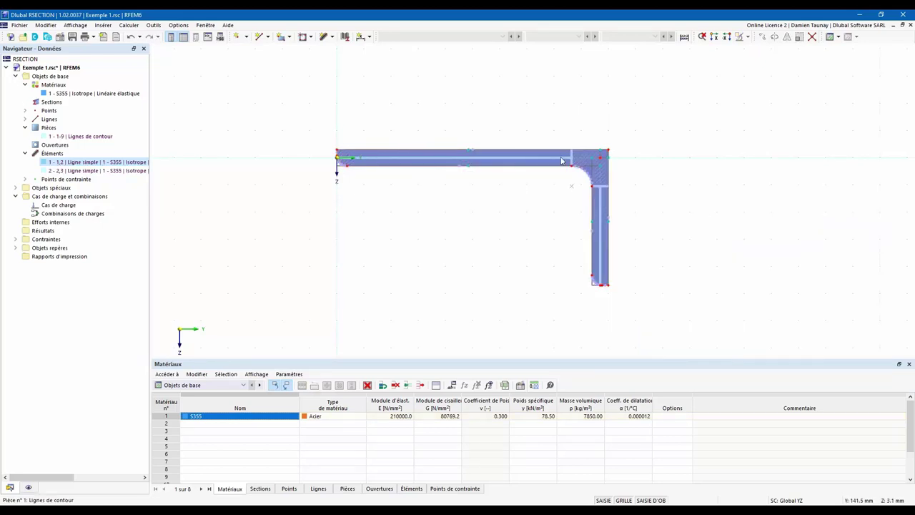
- Try moving the angle's outer corner point diagonally outward, and undo the move
left_click_drag(607, 153, 636, 132)
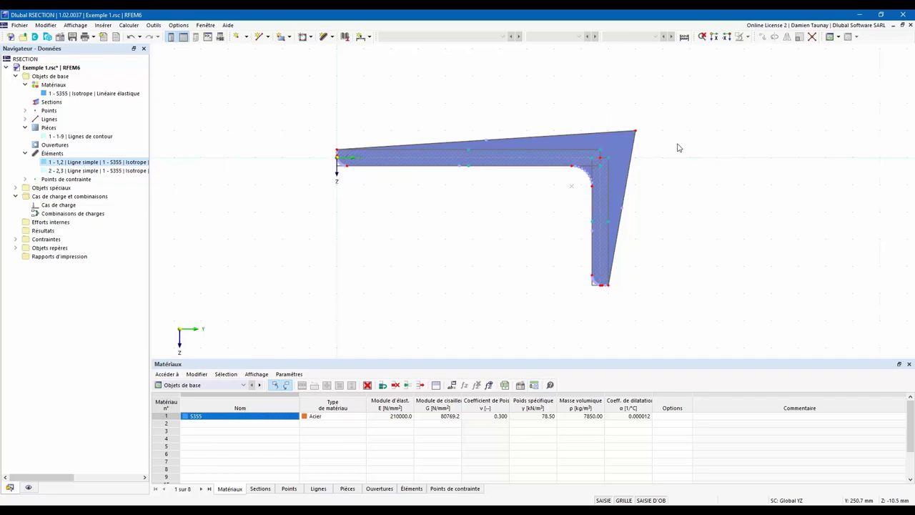
key("ctrl+z")
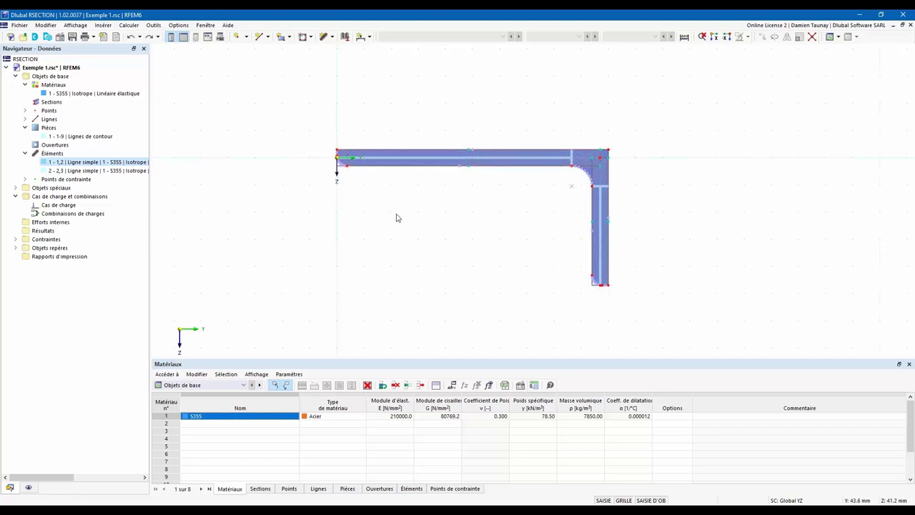
- Delete the rounded toe arc at the free end of the angle's long leg
middle_click_drag(398, 218, 458, 196)
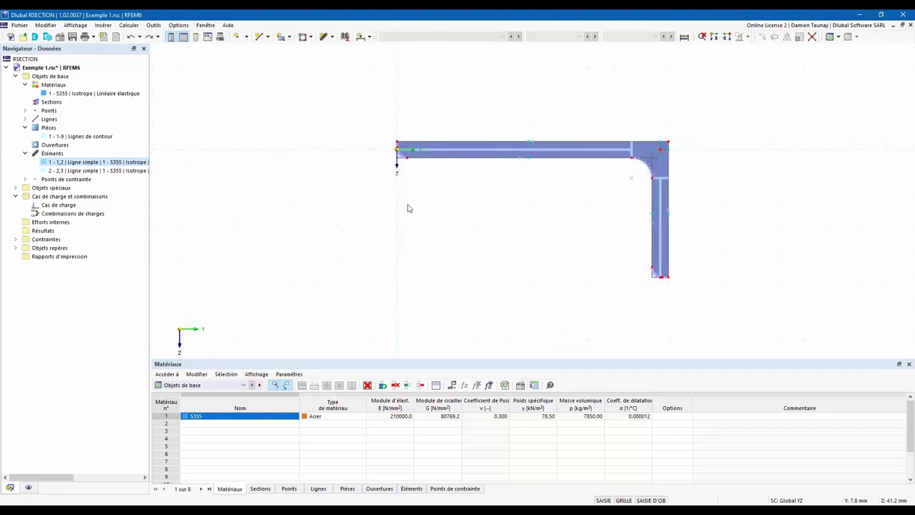
scroll(399, 158, "up", 5)
left_click(399, 157)
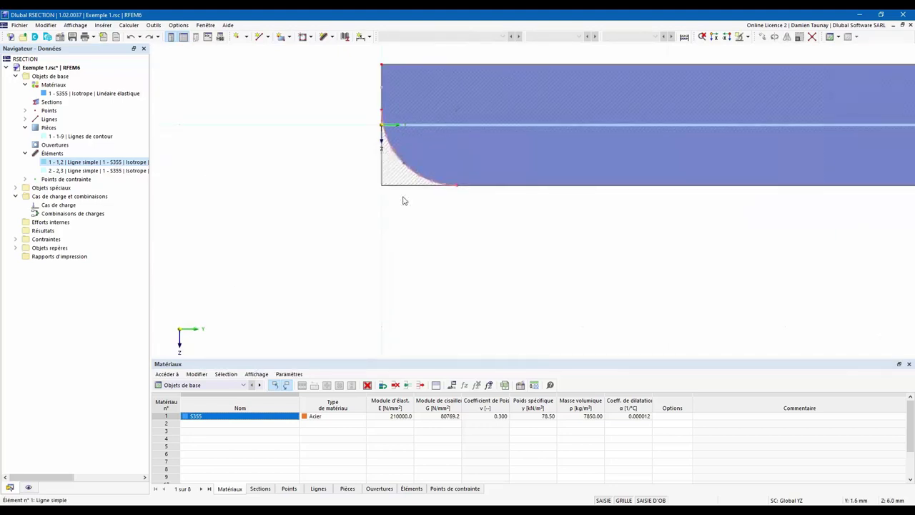
key("Delete")
- Examine the angle's remaining outline and check its first thin-walled element in the model tree
scroll(422, 227, "down", 4)
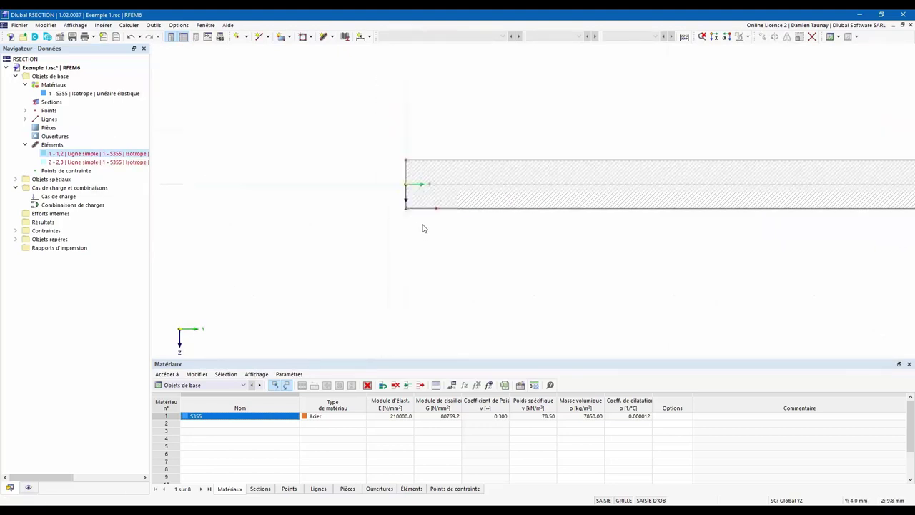
scroll(444, 220, "down", 2)
middle_click_drag(440, 241, 503, 163)
scroll(514, 218, "down", 2)
middle_click_drag(513, 218, 516, 205)
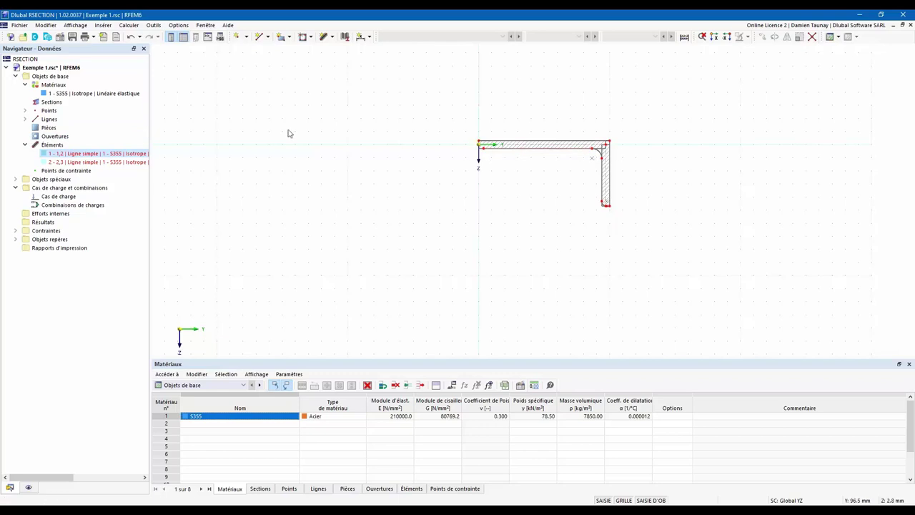
left_click(75, 153)
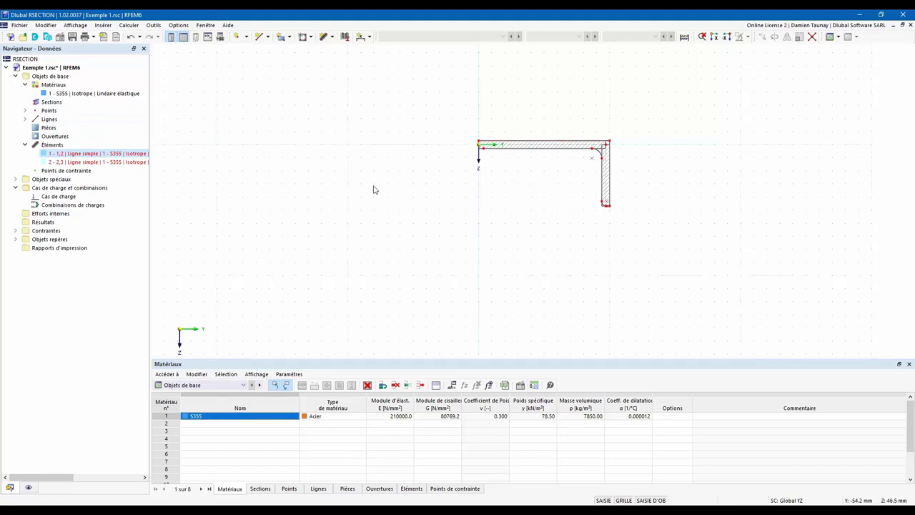
left_click(93, 156)
- Add a horizontal single-line S355 element, 200 mm long and 12 mm thick, ending at the free end of the angle's long leg on the origin
left_click(324, 38)
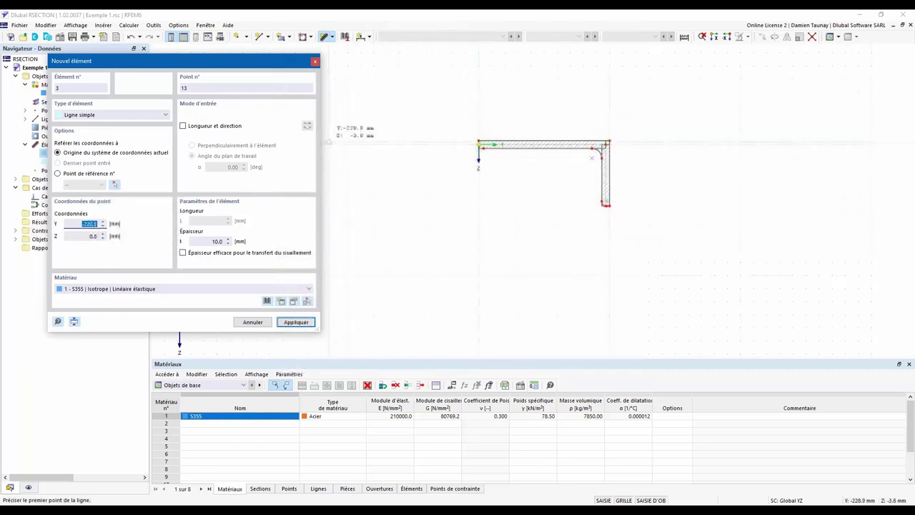
left_click(183, 126)
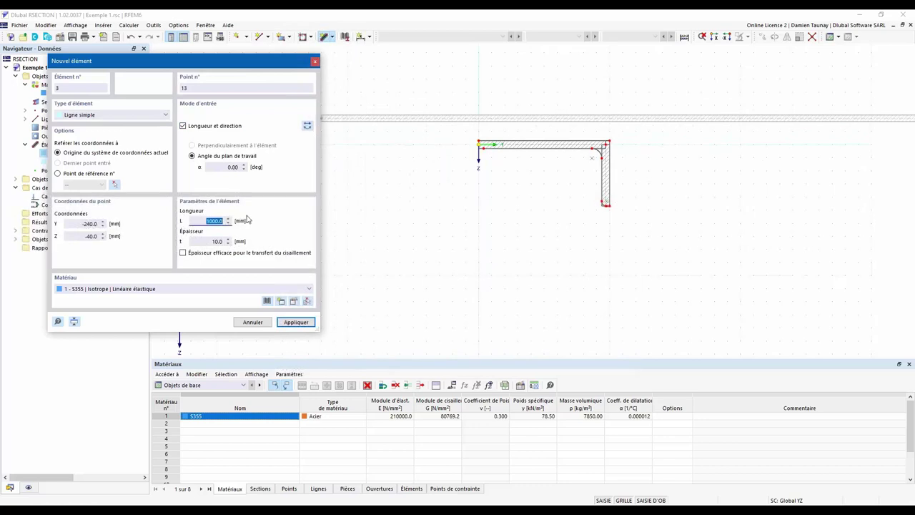
type("200")
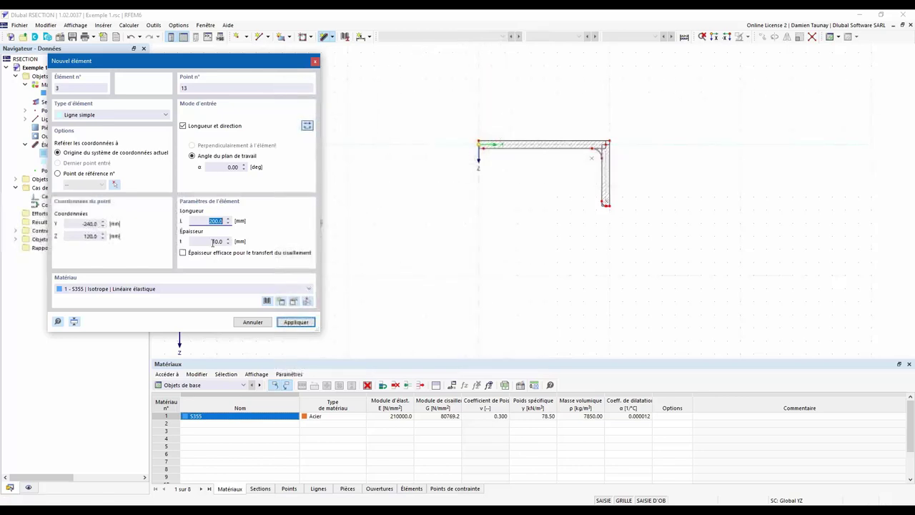
key("Tab")
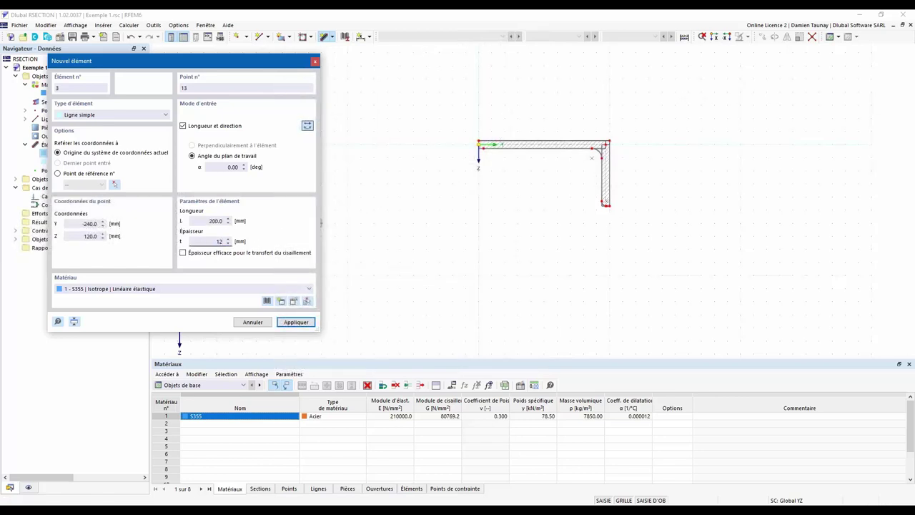
key("Tab")
scroll(476, 146, "up", 5)
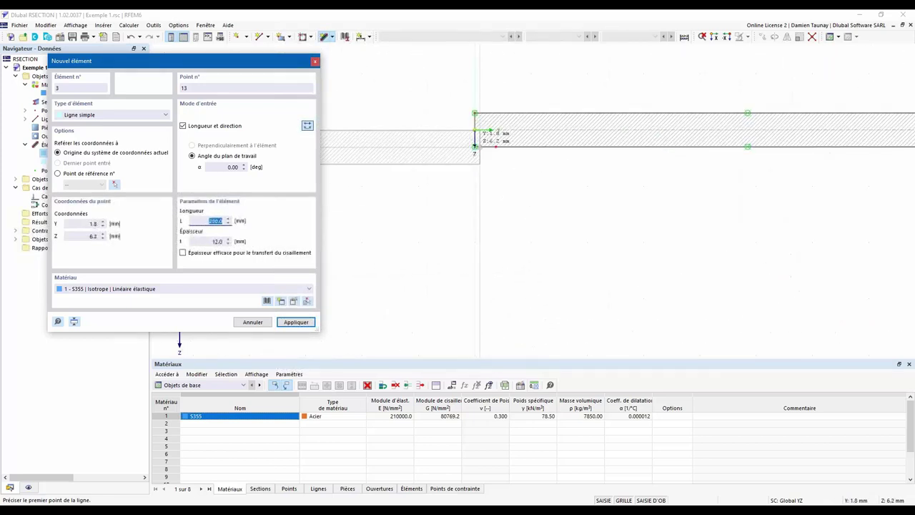
left_click(475, 146)
- Add a vertical single-line S355 element 10 mm thick from the origin to Y 0, Z 400 mm, and finish element creation
scroll(449, 145, "down", 4)
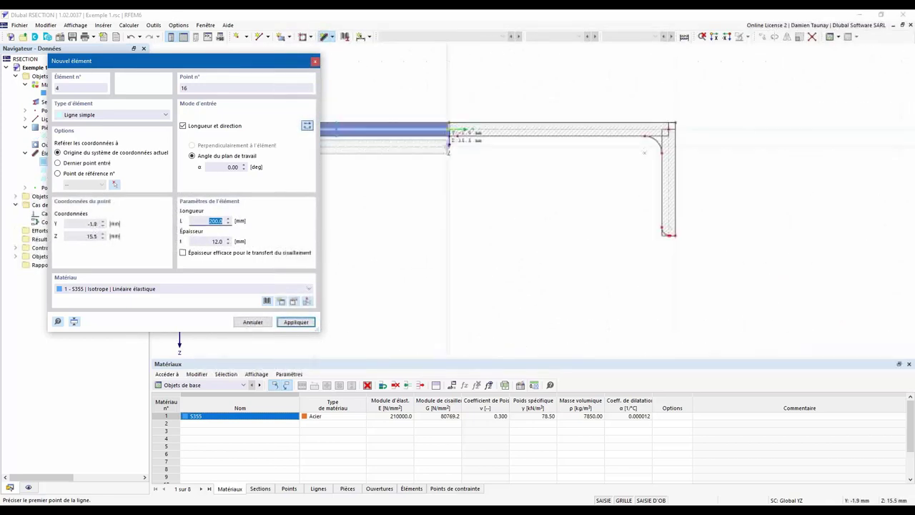
scroll(450, 146, "down", 3)
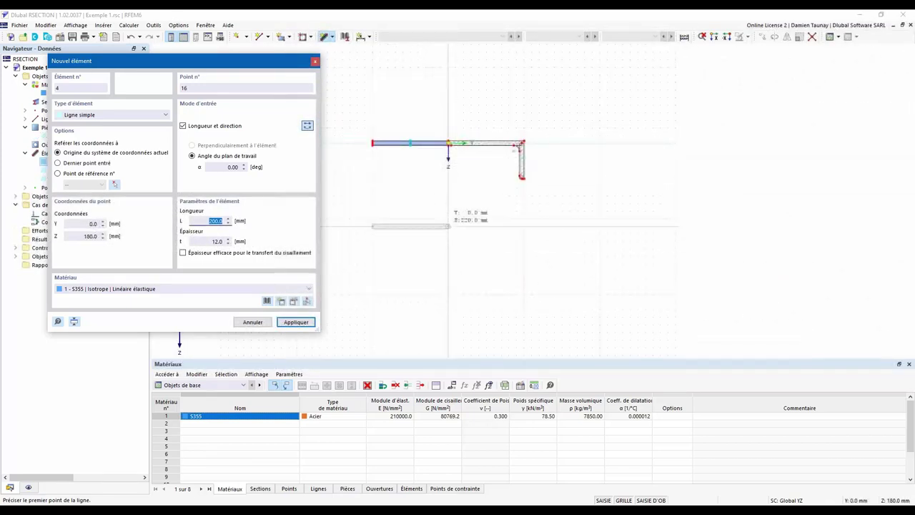
left_click(183, 126)
left_click(211, 241)
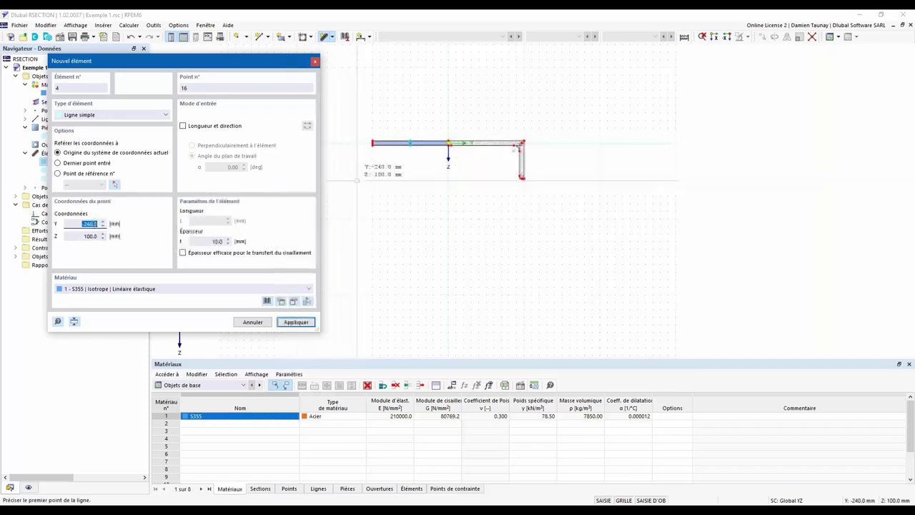
scroll(452, 140, "up", 3)
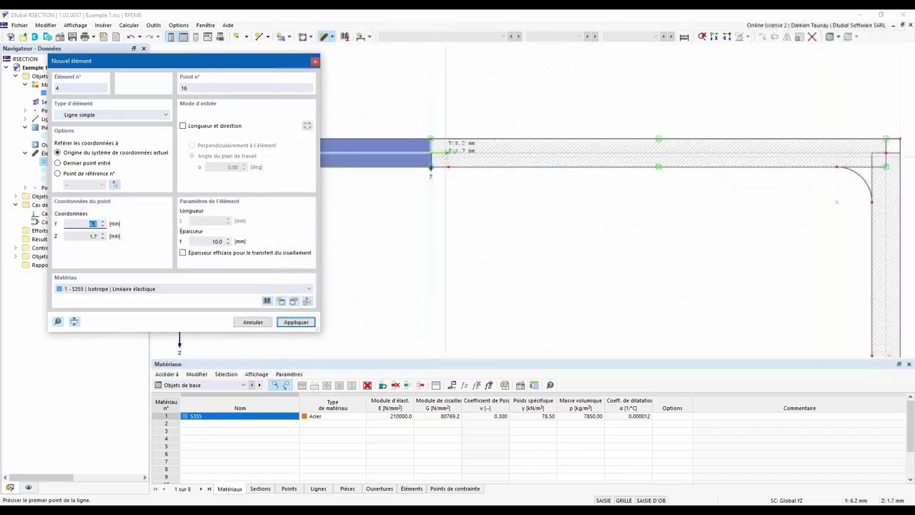
left_click(466, 150)
scroll(470, 123, "down", 1)
scroll(469, 143, "down", 4)
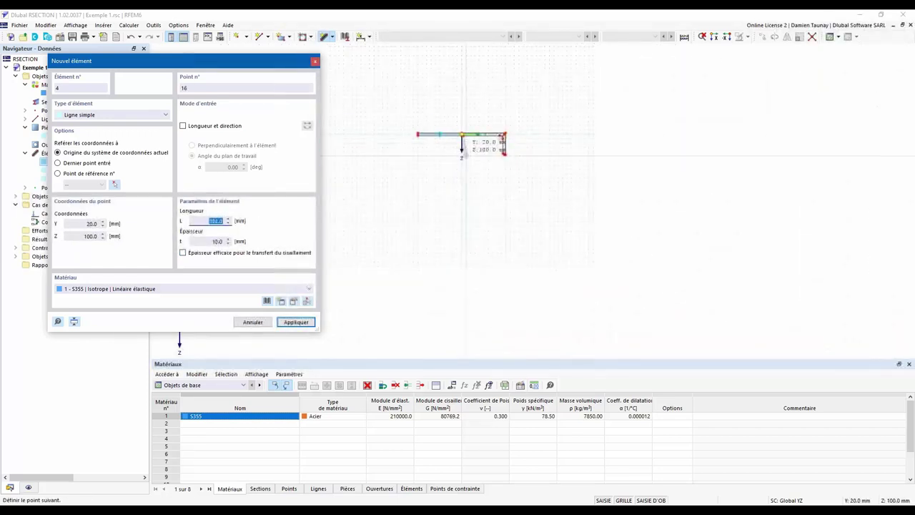
scroll(466, 204, "up", 2)
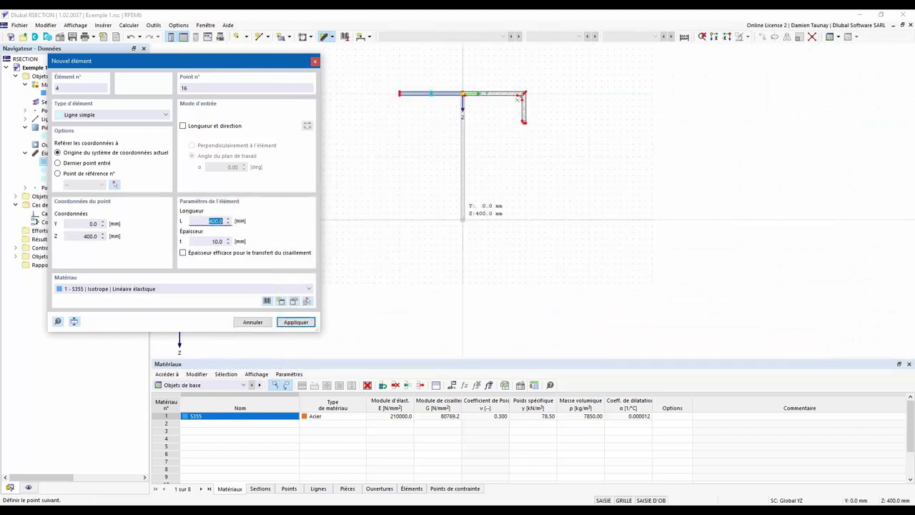
left_click(463, 219)
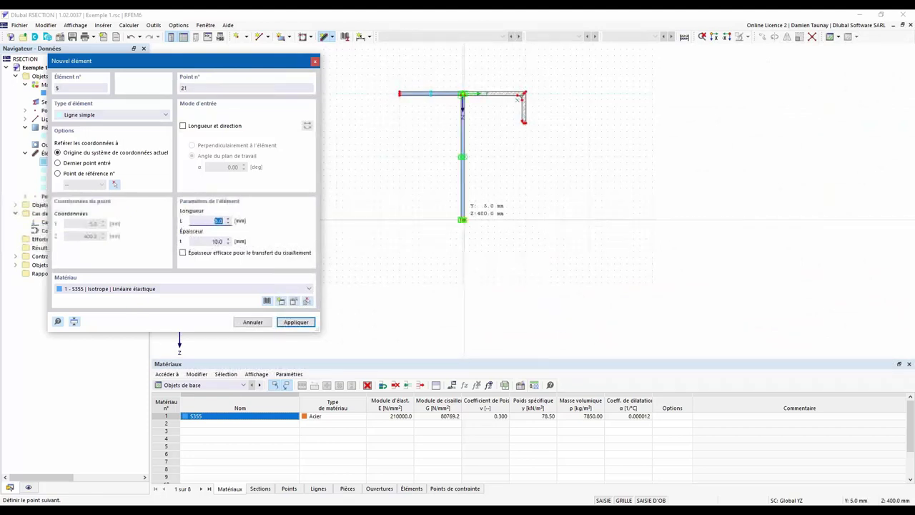
key("Escape")
scroll(501, 115, "up", 3)
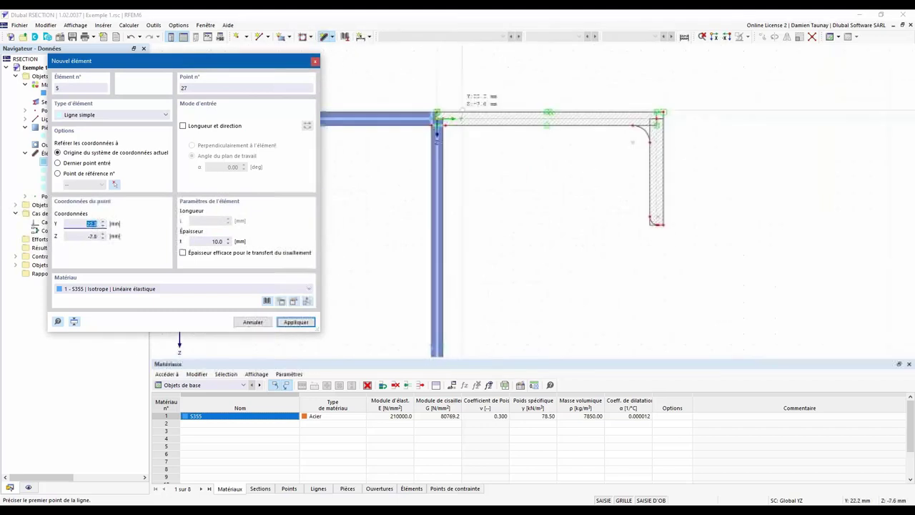
scroll(486, 178, "down", 2)
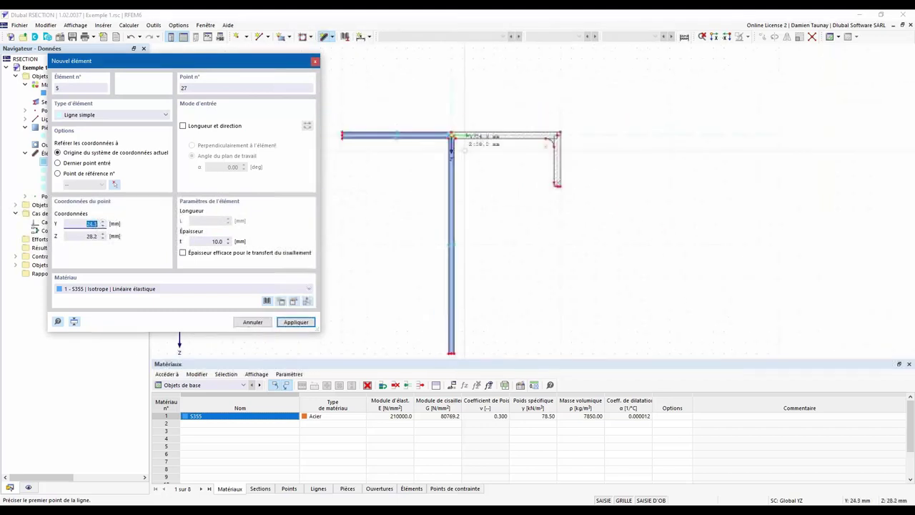
left_click(315, 62)
- Examine the part formed by the two new elements, its contour, and the junction with the angle at the origin
scroll(466, 176, "up", 3)
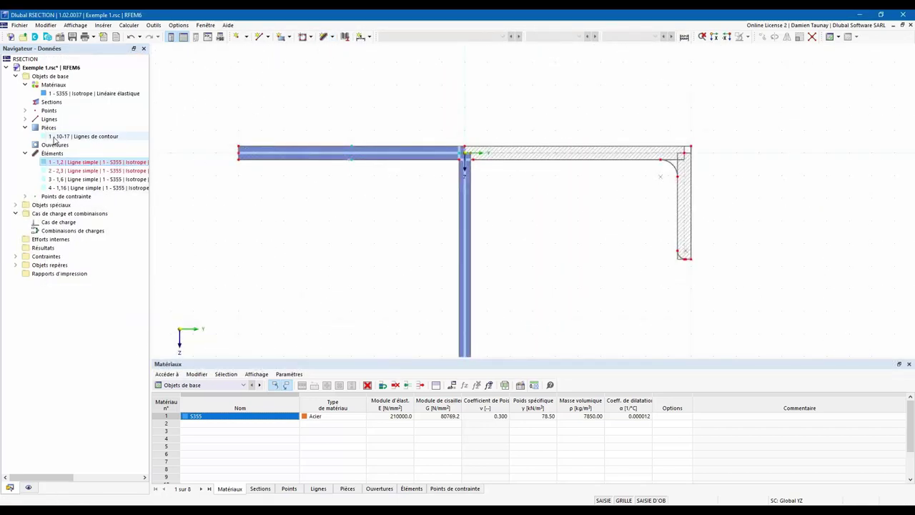
left_click(60, 137)
scroll(399, 172, "down", 2)
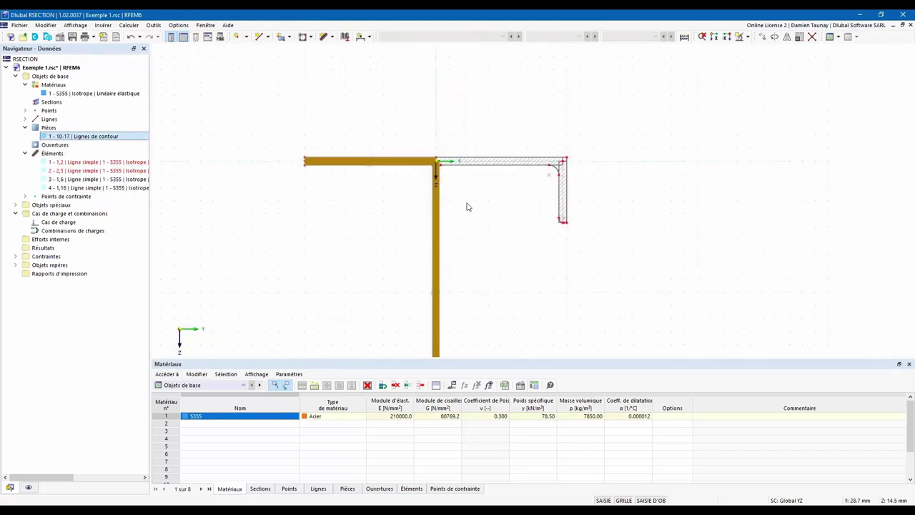
middle_click_drag(472, 315, 448, 251)
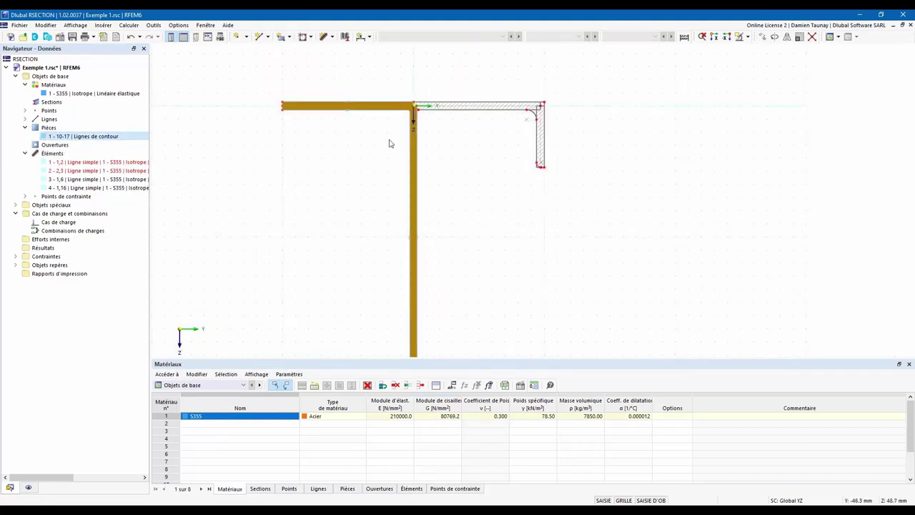
left_click(476, 131)
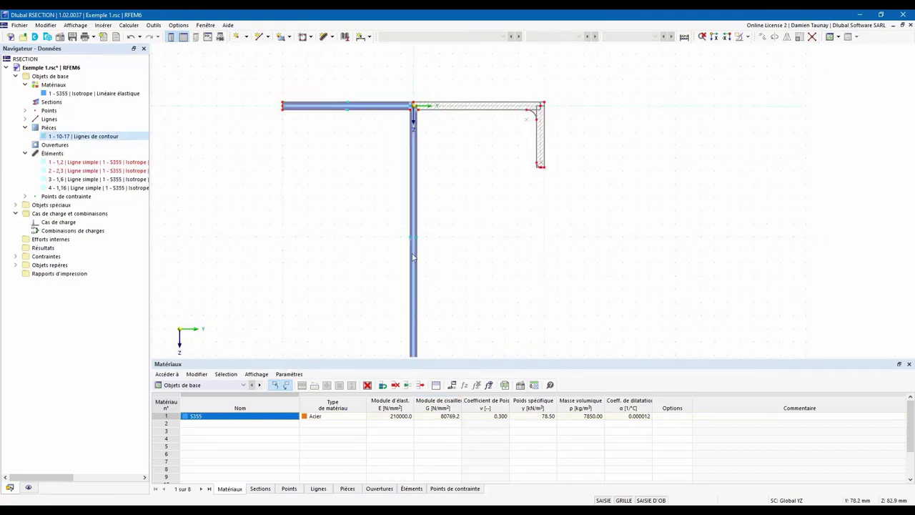
scroll(385, 216, "down", 2)
middle_click_drag(385, 216, 385, 204)
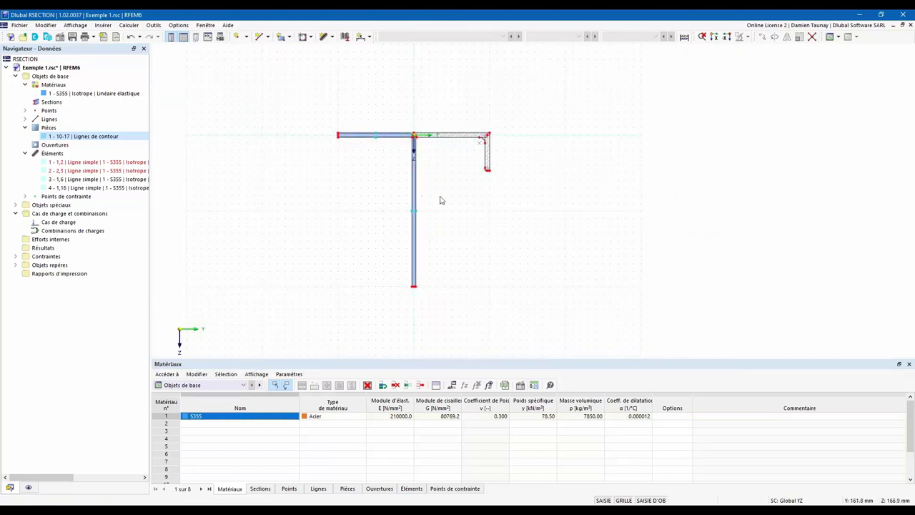
scroll(390, 142, "up", 10)
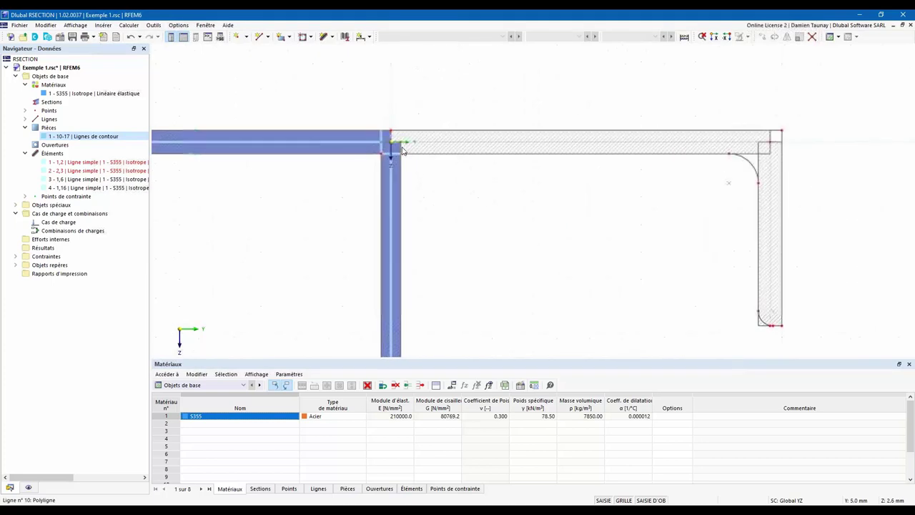
scroll(390, 141, "up", 2)
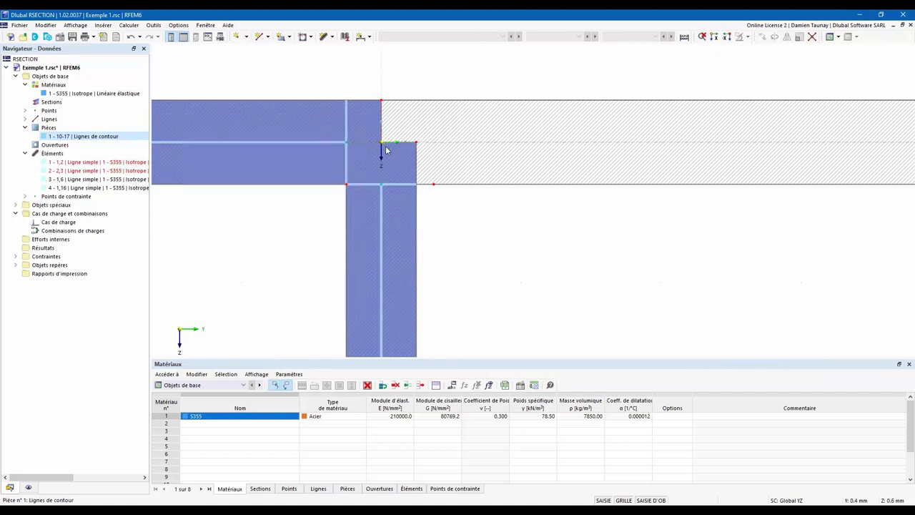
- Delete the contour-line part formed by the horizontal and vertical plate elements at the origin
key("Delete")
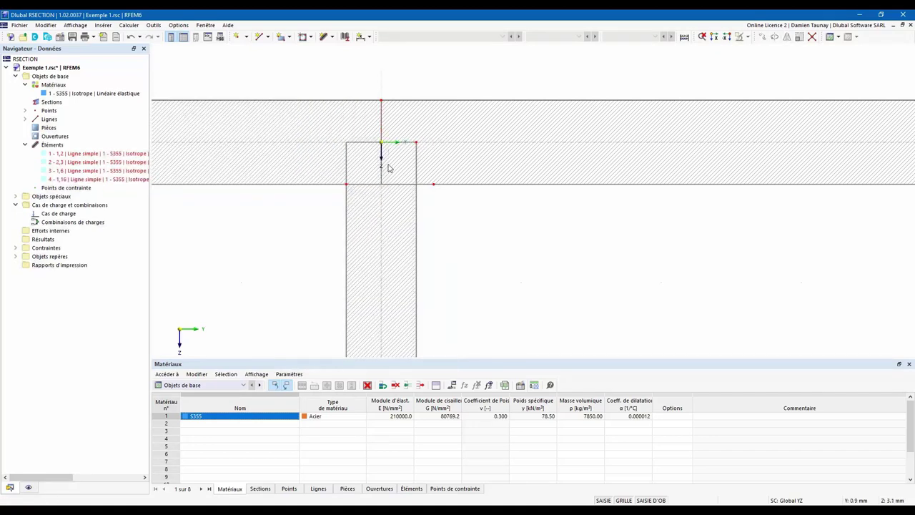
scroll(393, 157, "down", 10)
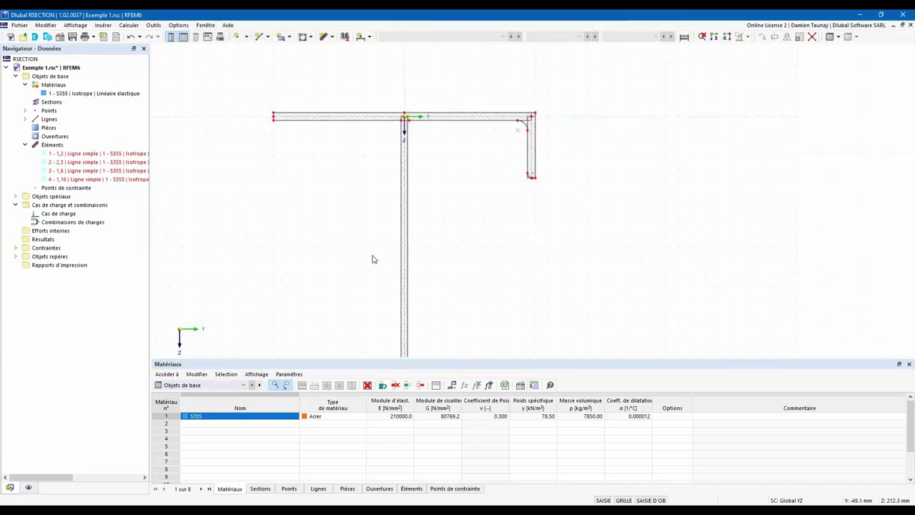
scroll(436, 166, "down", 3, "ctrl")
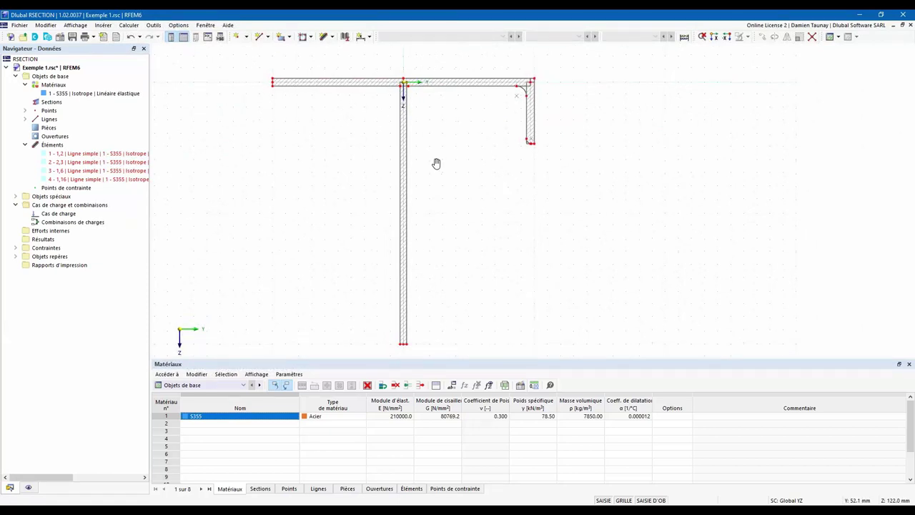
middle_click_drag(435, 162, 427, 171)
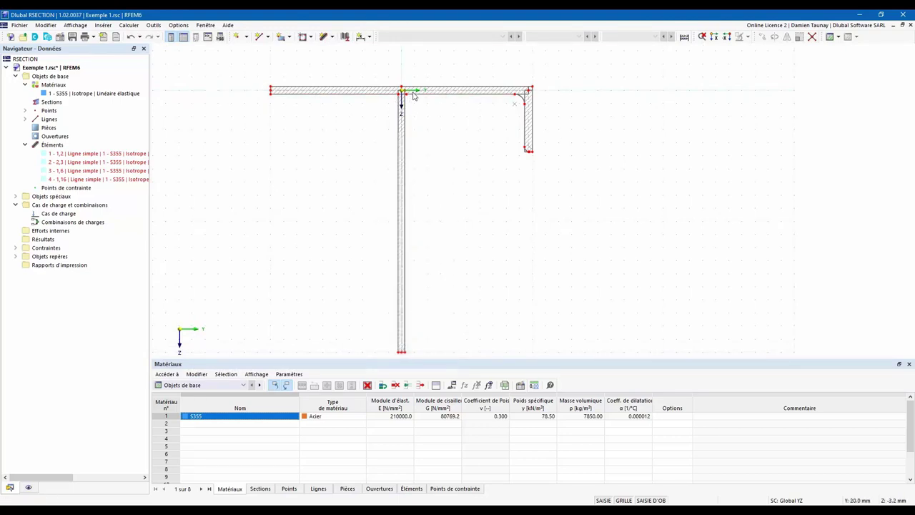
scroll(415, 101, "up", 3)
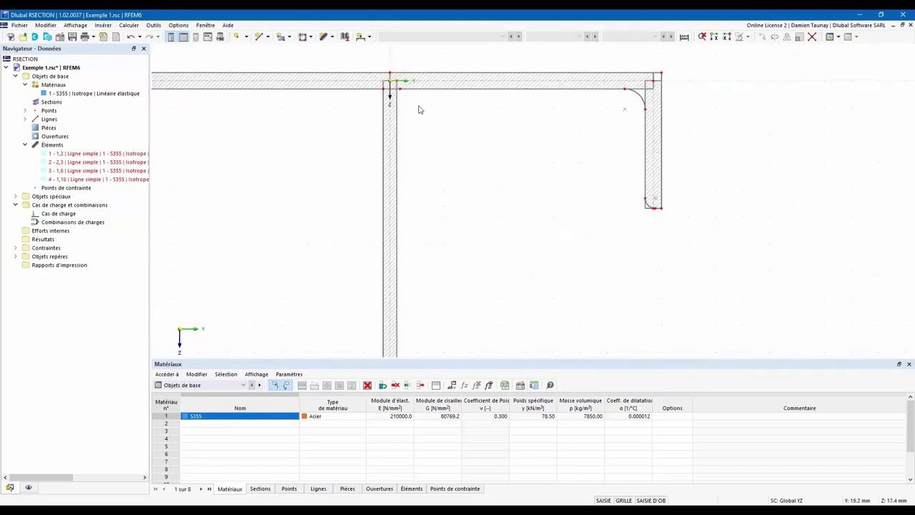
middle_click_drag(419, 109, 443, 147)
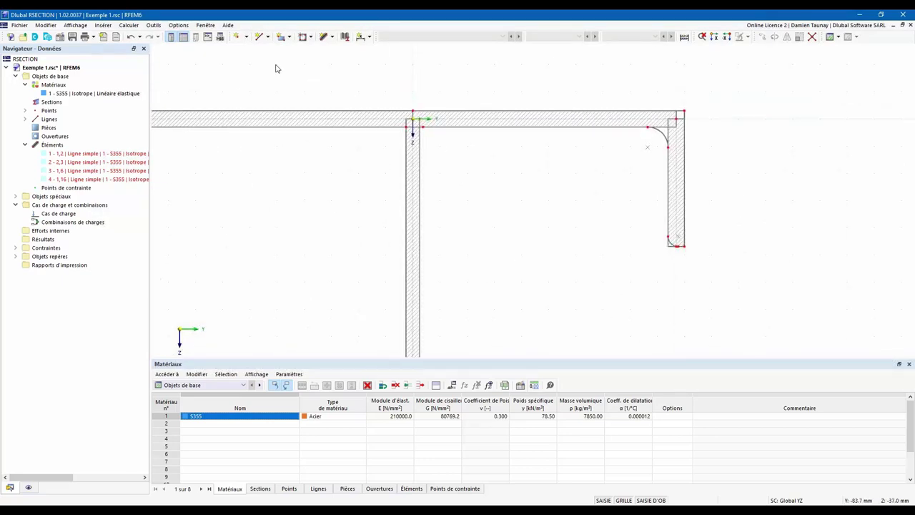
- Set up an angular corner of type "Bord et angle" with L1 8.5 mm and angle 45 degrees
left_click(177, 25)
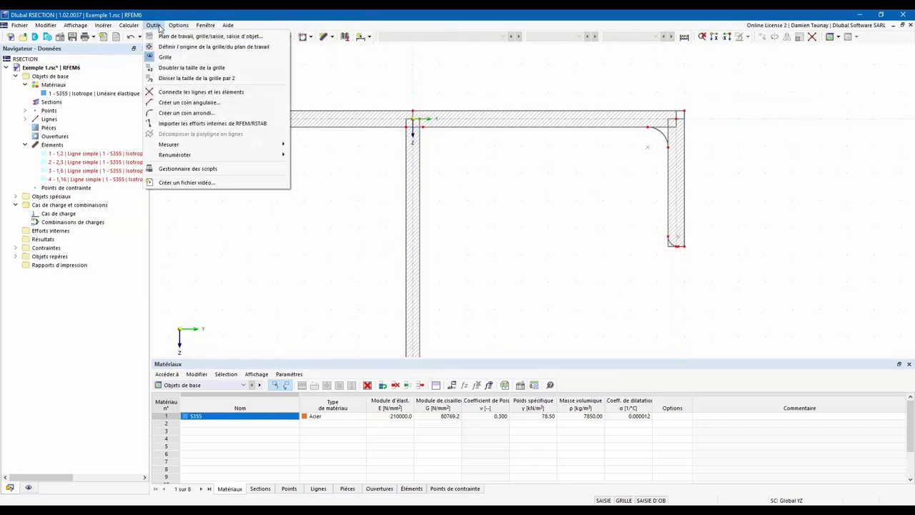
left_click(153, 25)
left_click(154, 25)
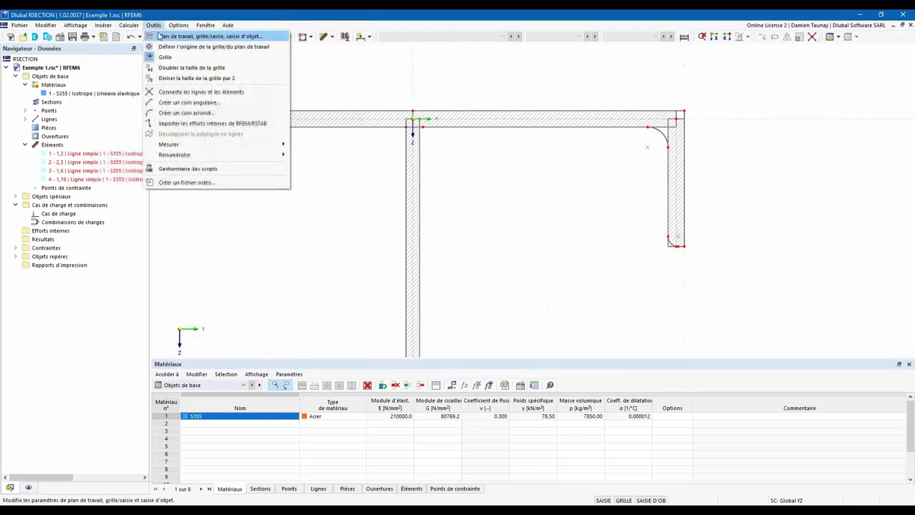
left_click(193, 103)
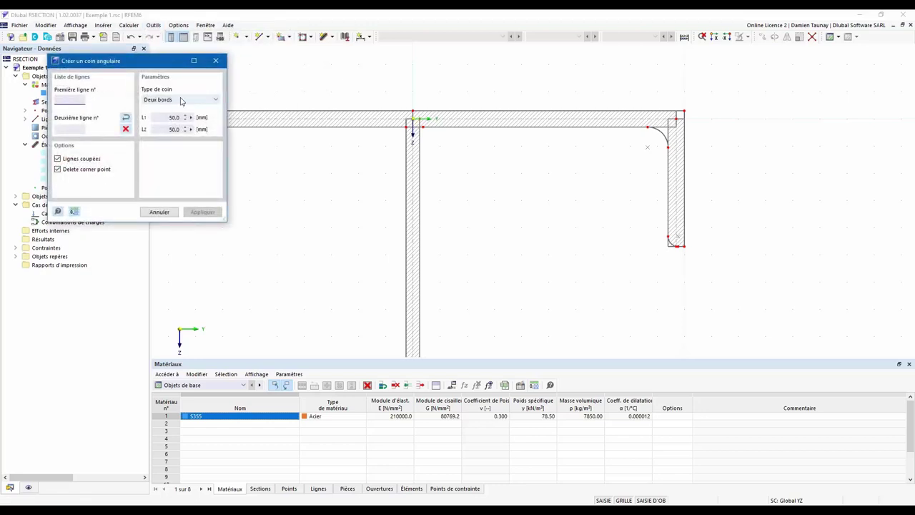
left_click(182, 100)
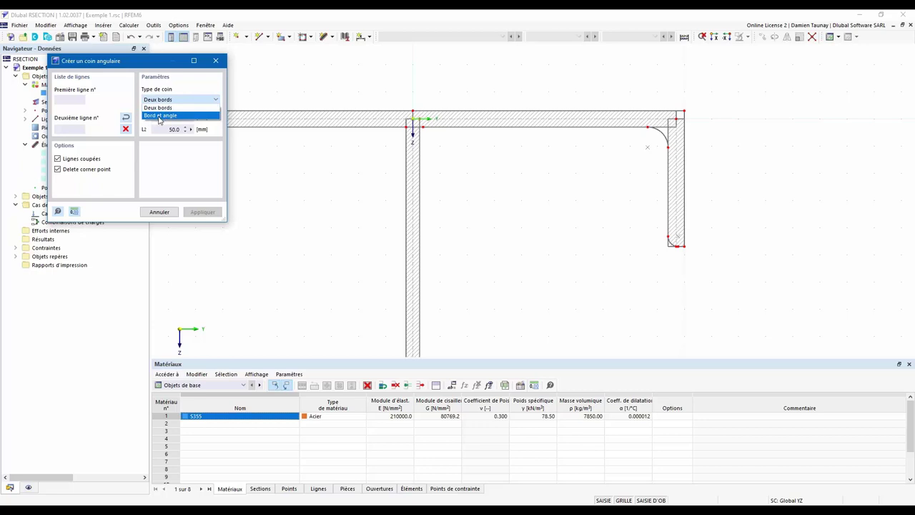
left_click(159, 115)
double_click(165, 119)
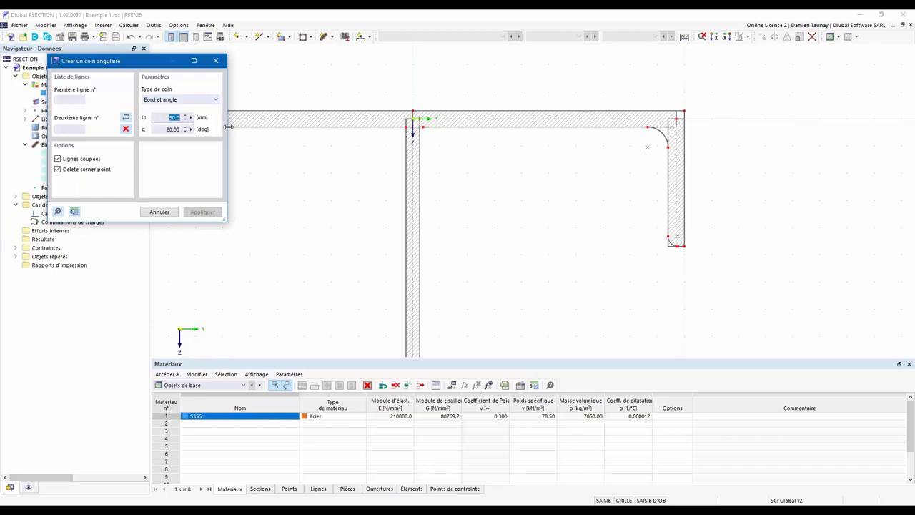
double_click(163, 129)
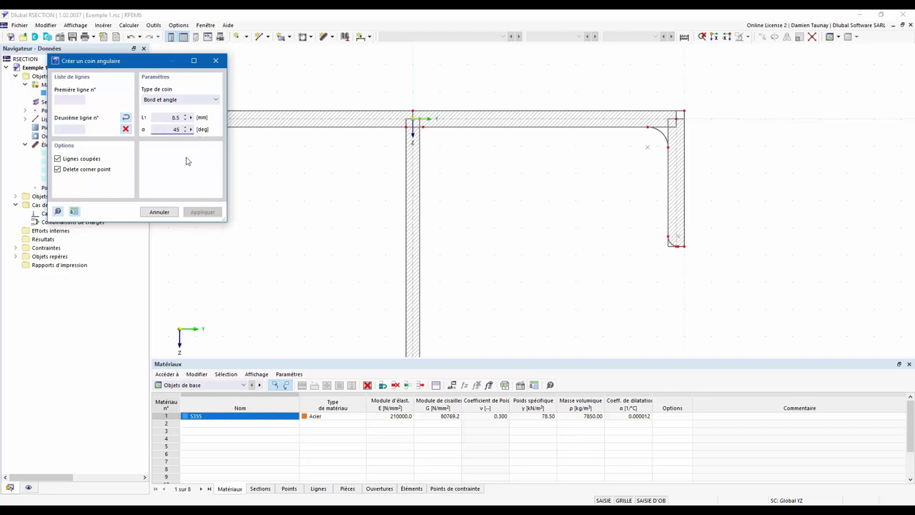
- Create angular corners on both sides of the vertical plate, where its faces meet the underside of the horizontal plate and the angle
left_click(380, 133)
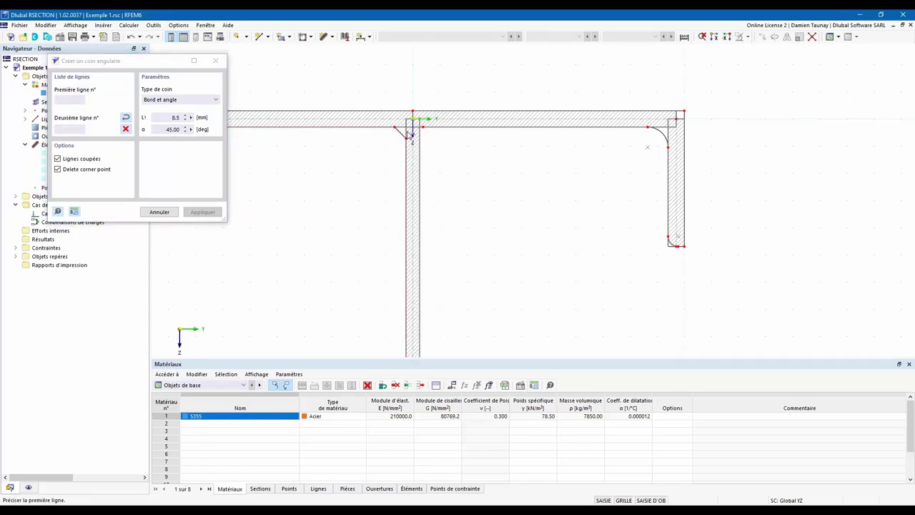
left_click(405, 140)
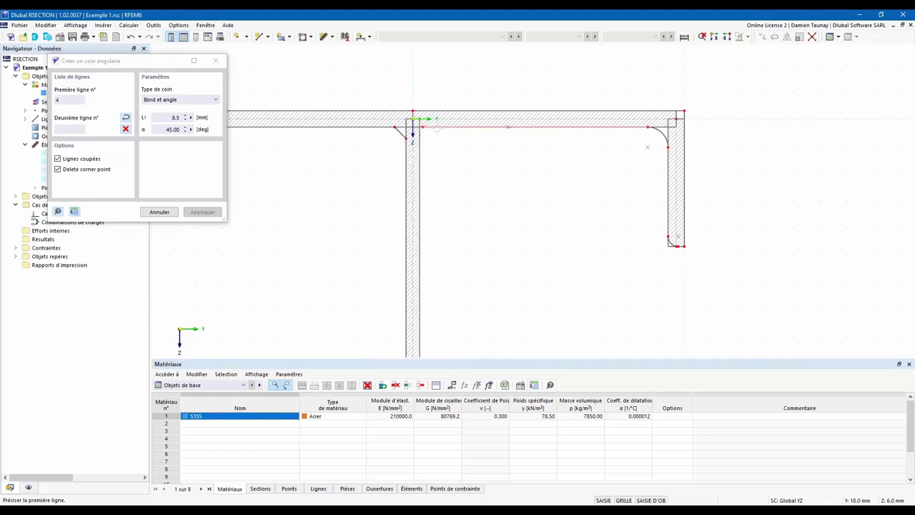
left_click(437, 128)
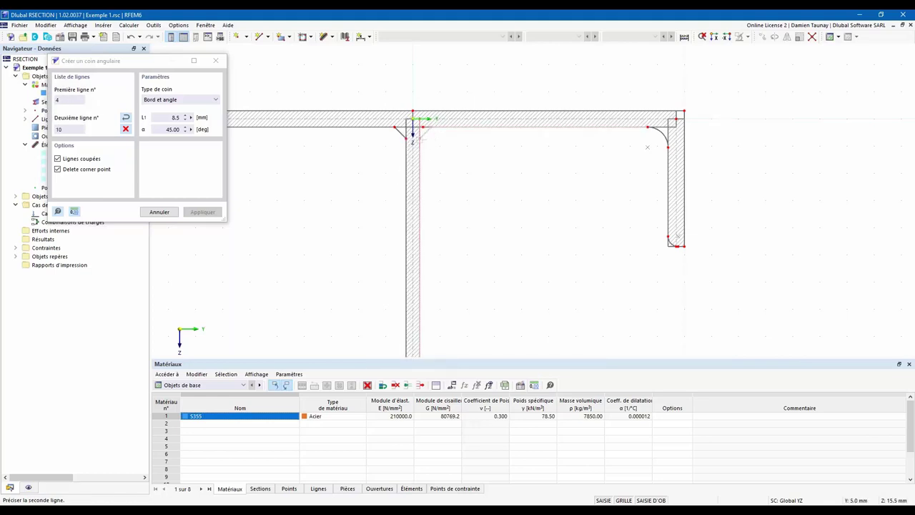
left_click(421, 140)
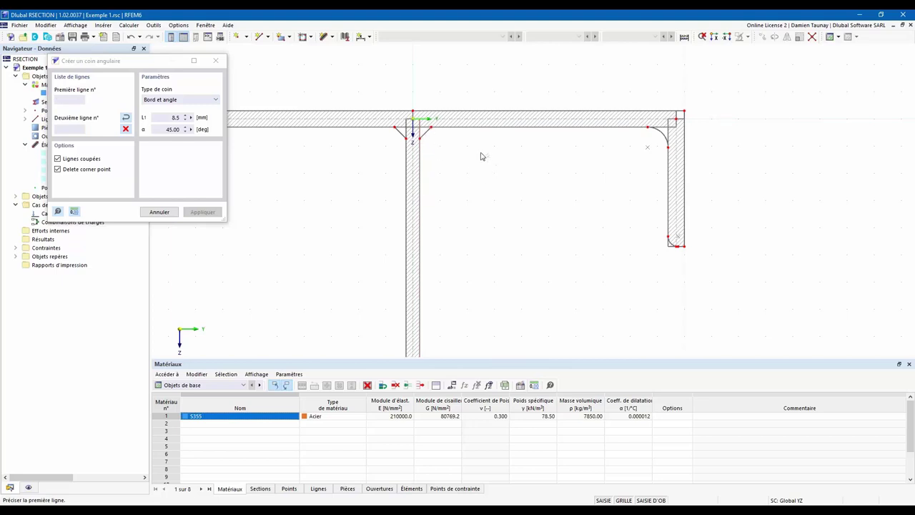
key("Escape")
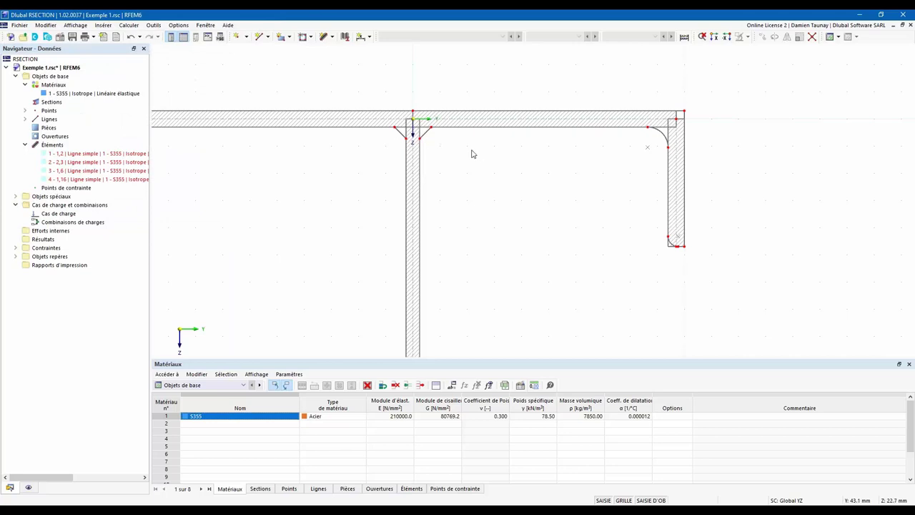
scroll(479, 161, "down", 4)
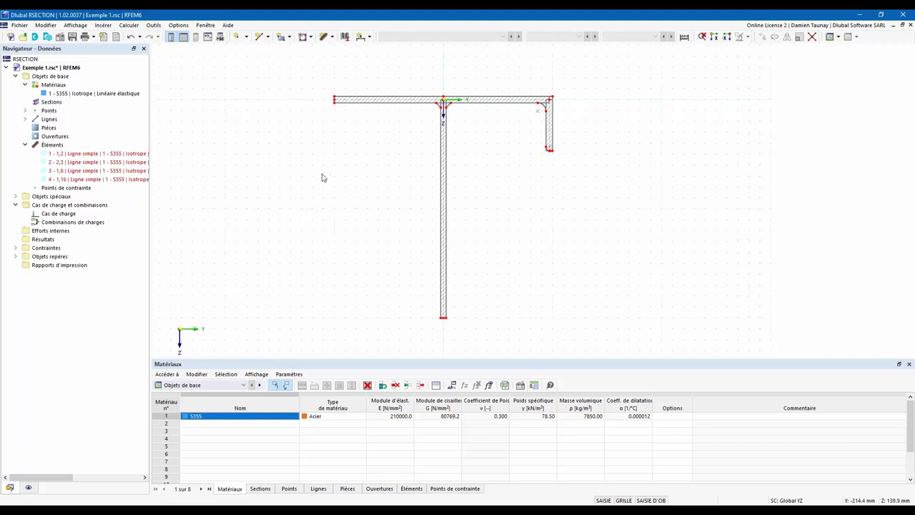
- Start a new S355 part defined by contour lines and select all outline lines of the whole section together
left_click(50, 101)
left_click(37, 128)
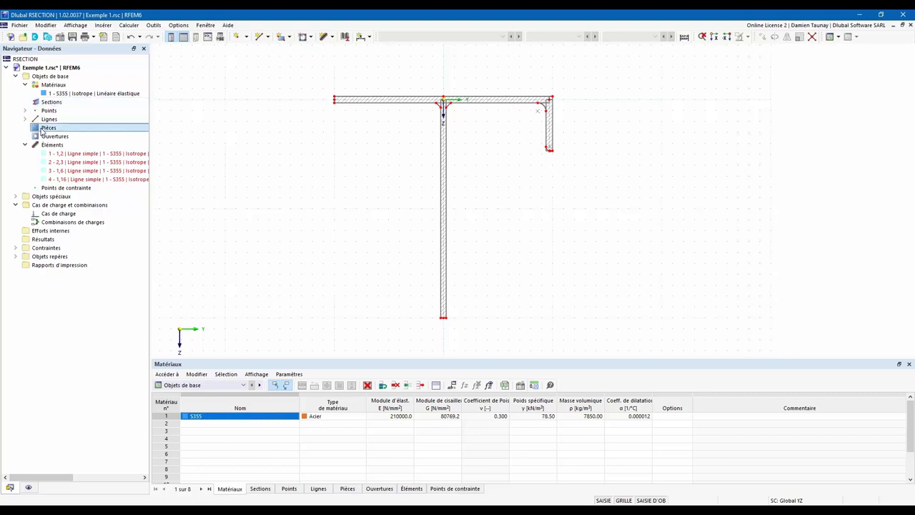
right_click(42, 130)
mouse_move(75, 146)
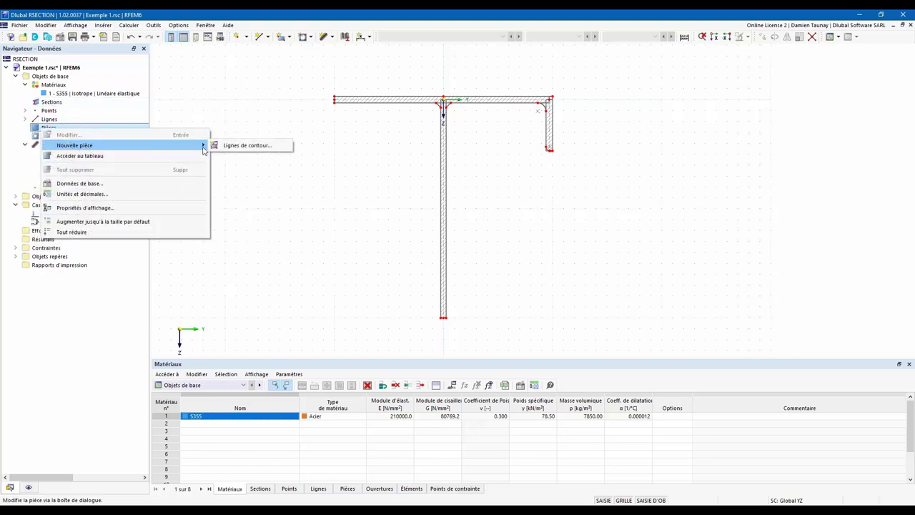
left_click(247, 146)
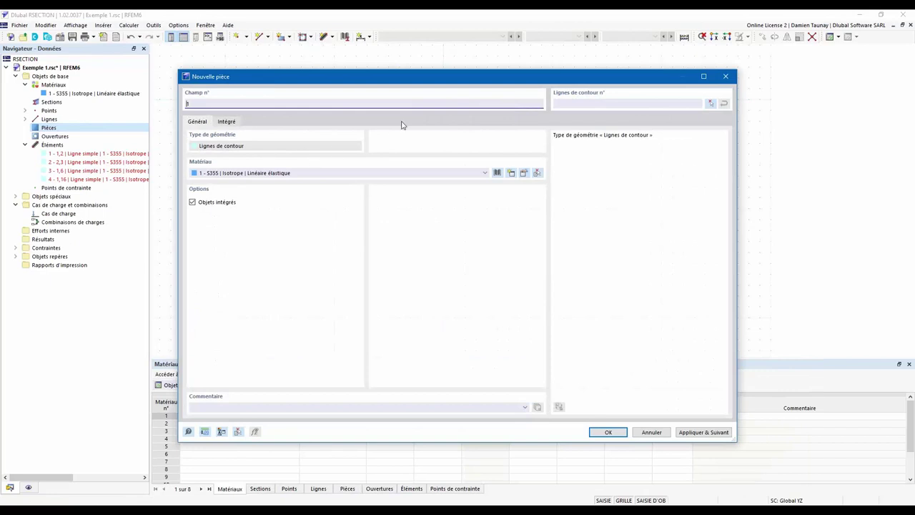
left_click(711, 104)
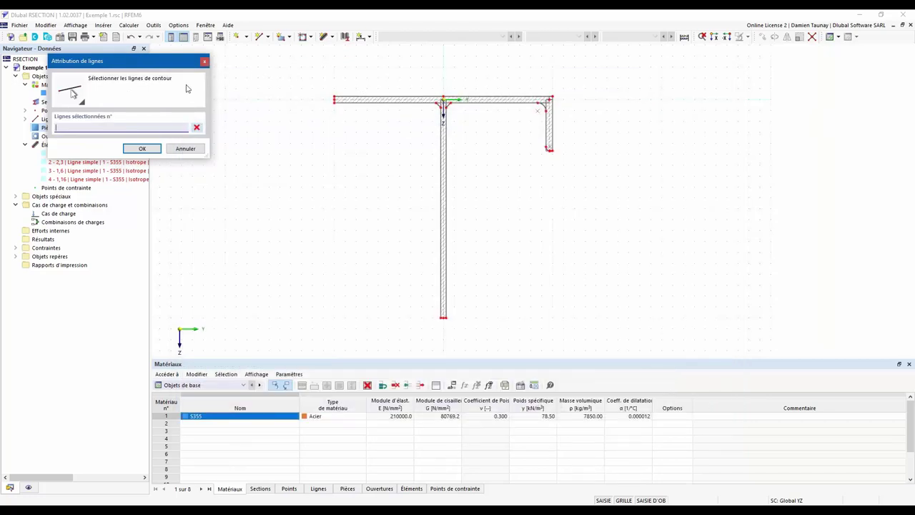
left_click_drag(318, 67, 603, 344)
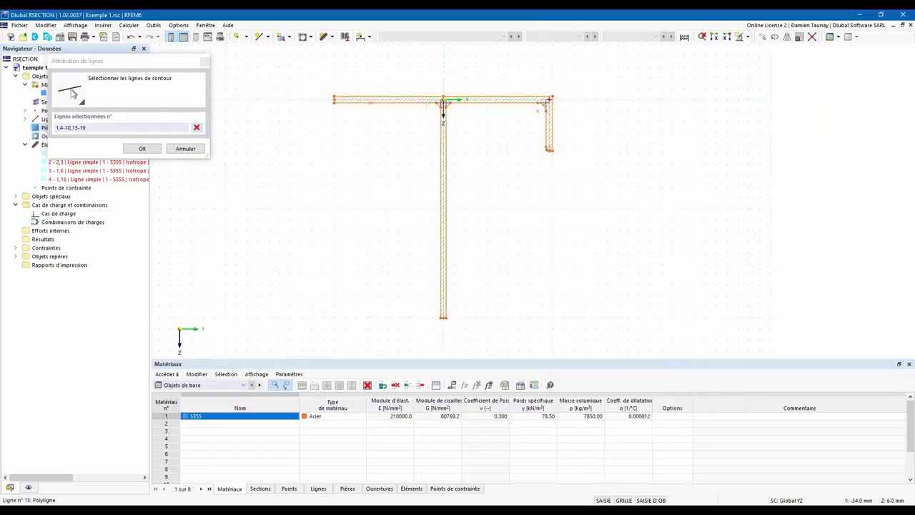
- Check the contour selection, deselect and reselect the line under the angle's long leg, and create the part
scroll(444, 80, "up", 5)
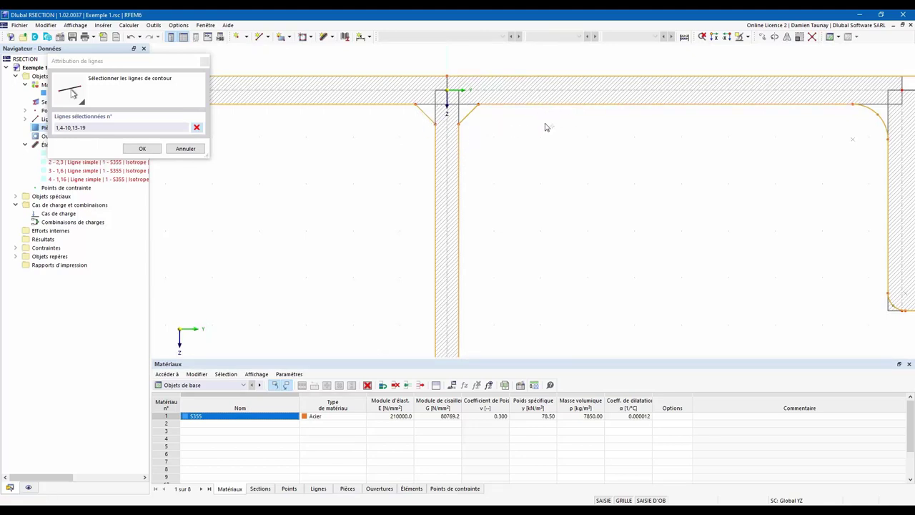
scroll(547, 136, "down", 2)
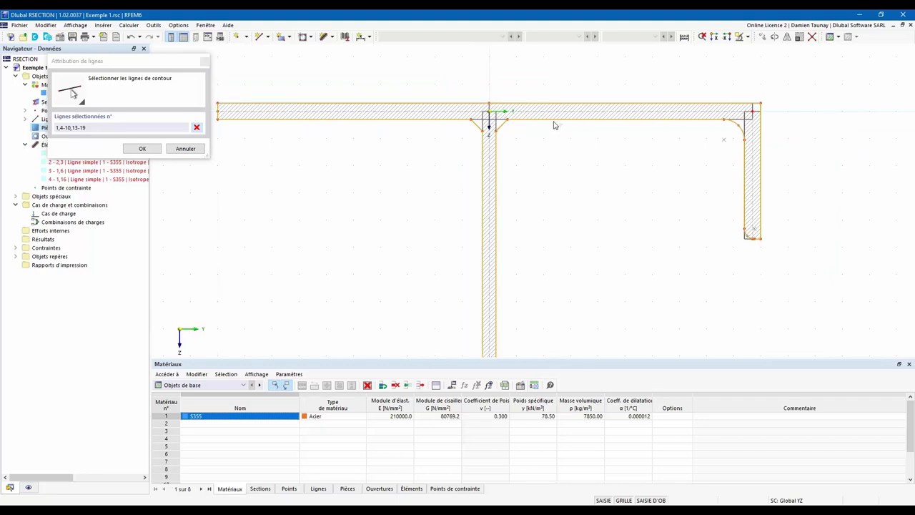
scroll(560, 147, "up", 2)
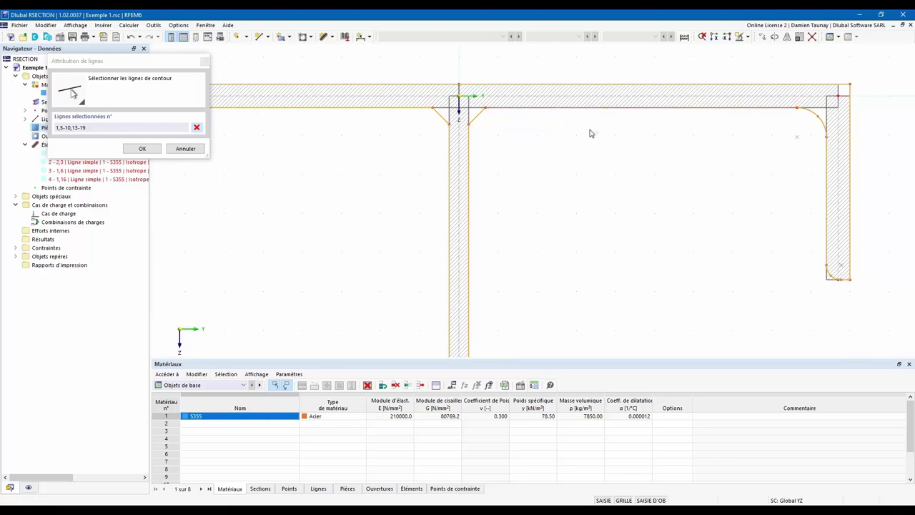
left_click(554, 108)
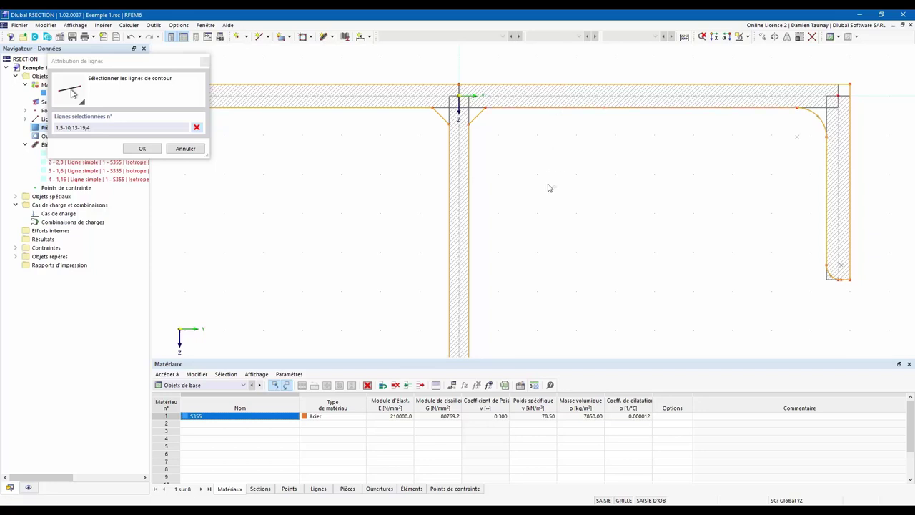
left_click(568, 108)
left_click(549, 113)
scroll(553, 190, "down", 2)
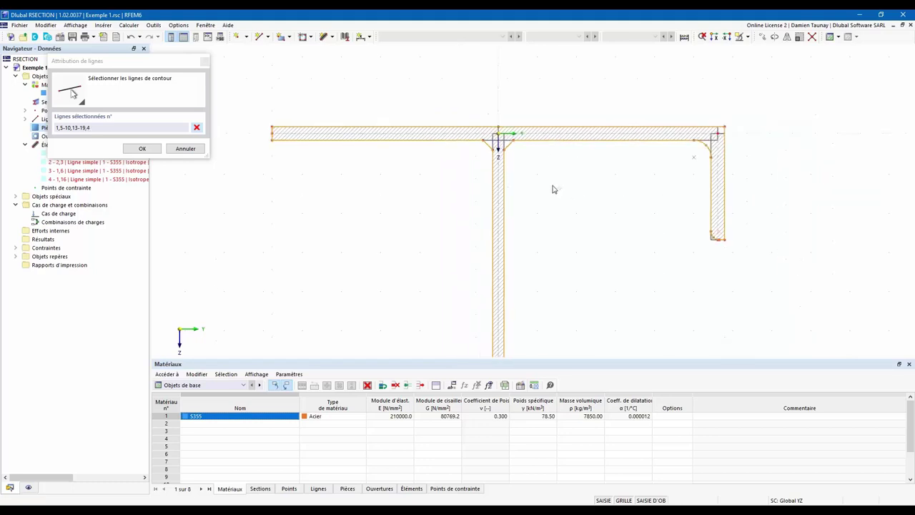
left_click(142, 149)
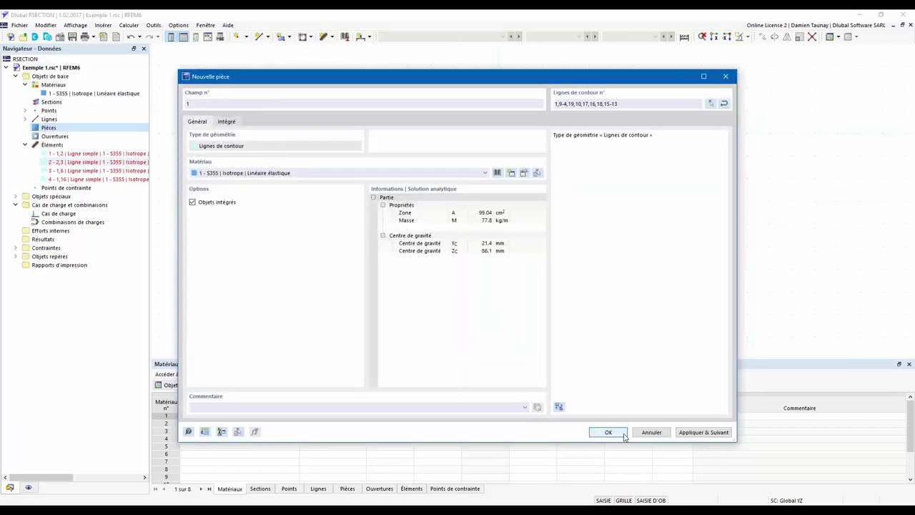
left_click(608, 433)
- Examine the new part's element division at the web junction, the rounded corner and the angle's short leg
scroll(574, 236, "down", 2)
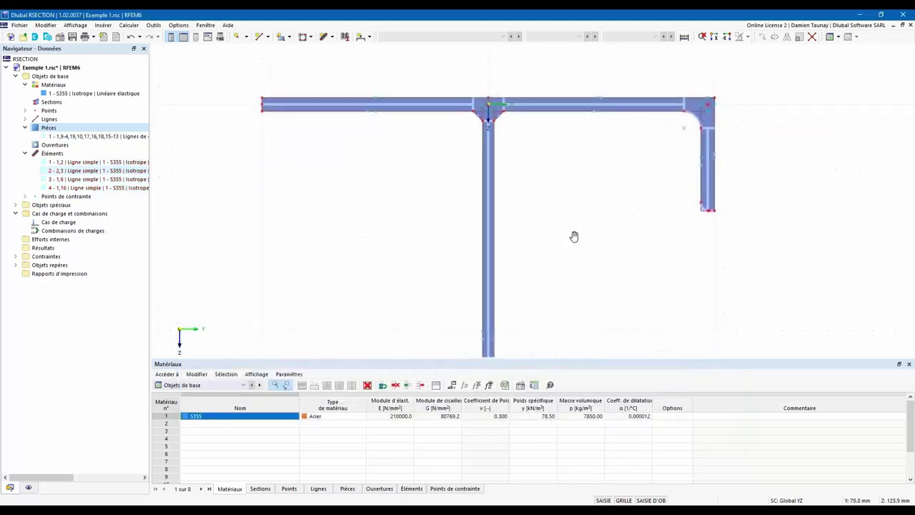
middle_click_drag(570, 232, 510, 198)
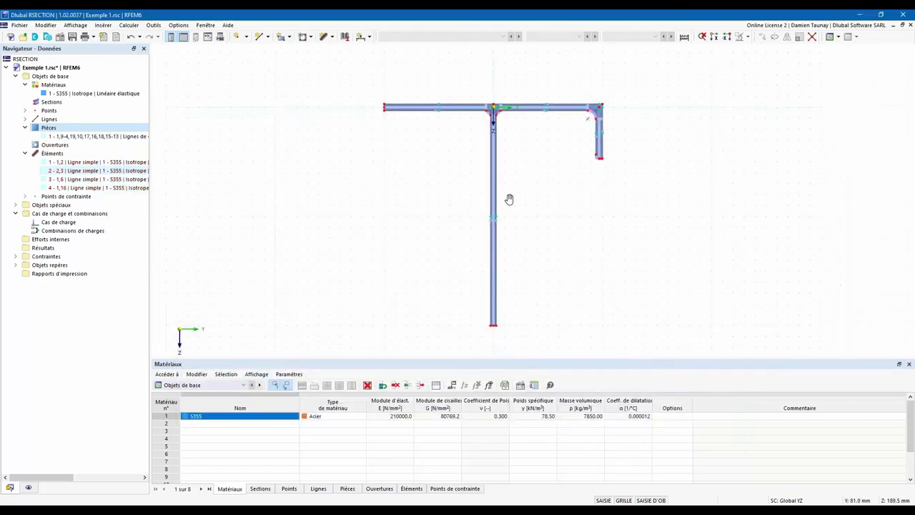
scroll(515, 179, "up", 1)
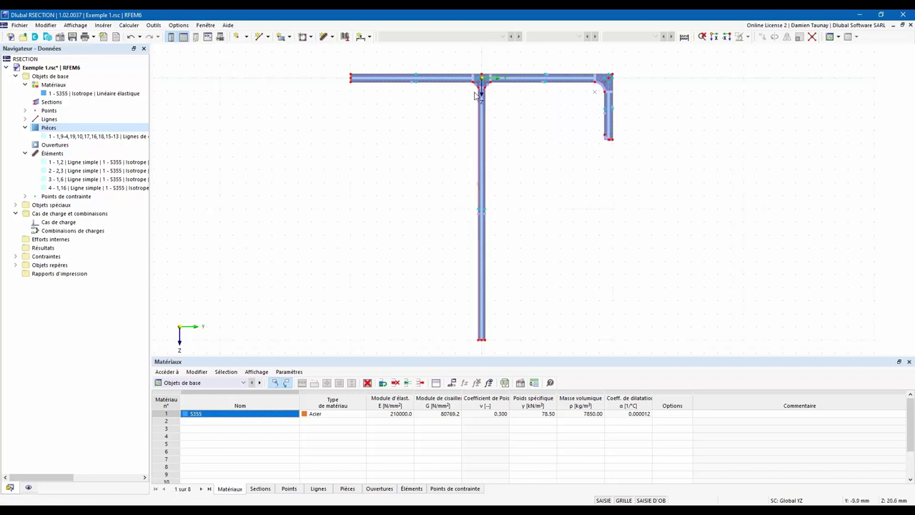
scroll(562, 97, "up", 1)
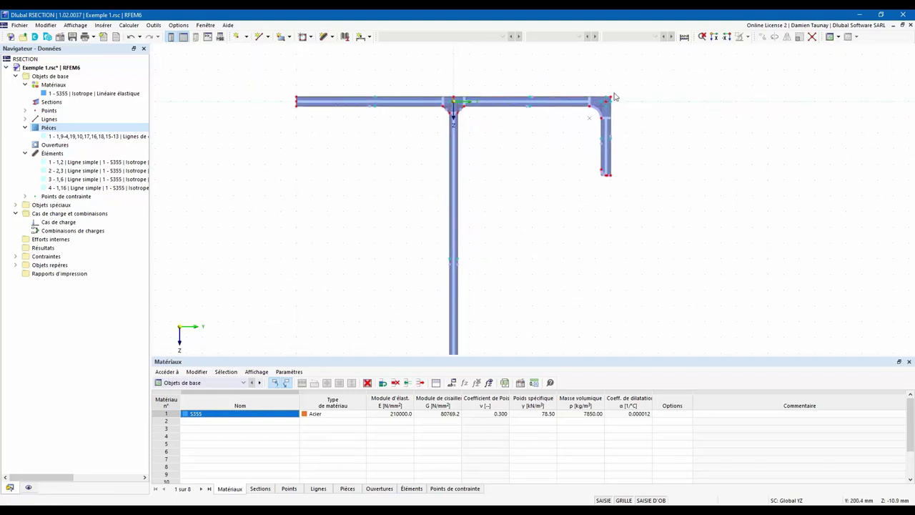
scroll(615, 96, "up", 2)
scroll(636, 108, "down", 1)
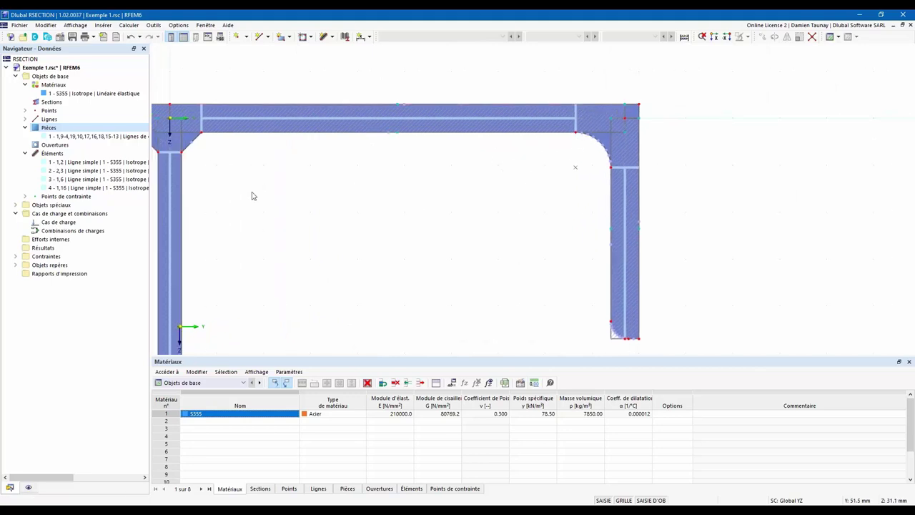
scroll(507, 198, "down", 1)
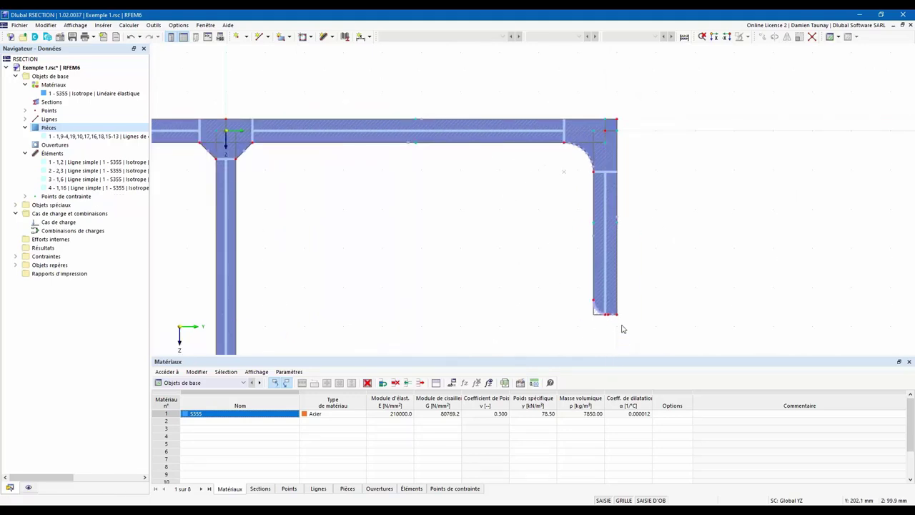
- Inspect the element division at the rounded corner and check the settings of the stress point beside it, without changes
mouse_move(489, 216)
middle_mouse_down()
mouse_move(403, 229)
mouse_move(443, 222)
middle_mouse_up()
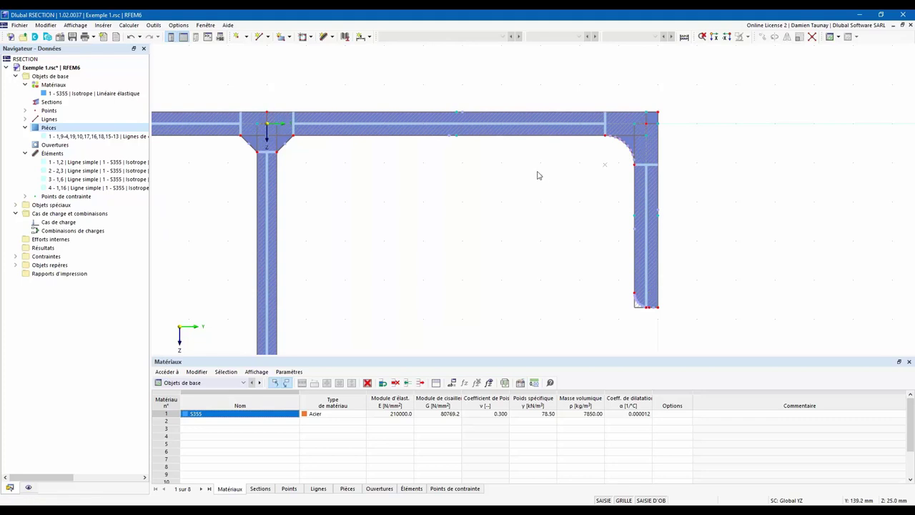
scroll(467, 113, "up", 3)
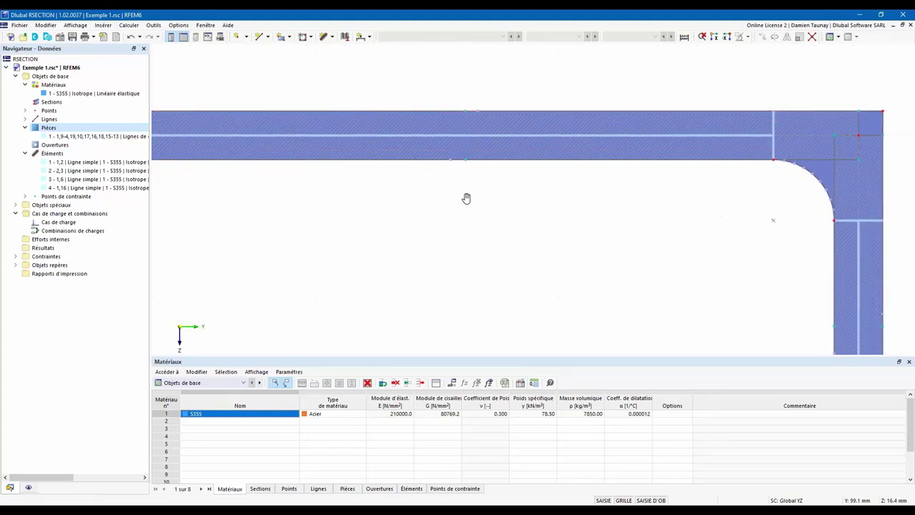
middle_click_drag(466, 198, 394, 183)
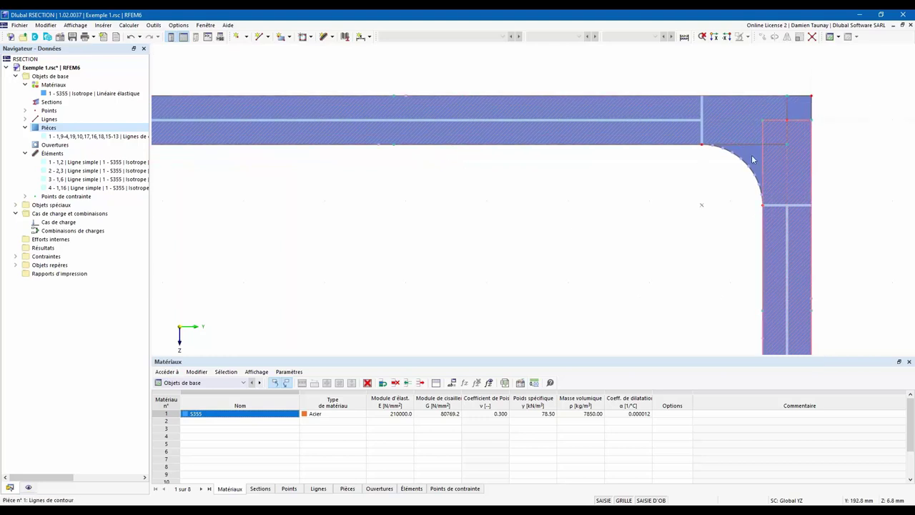
middle_click_drag(592, 214, 647, 217)
scroll(647, 217, "down", 3)
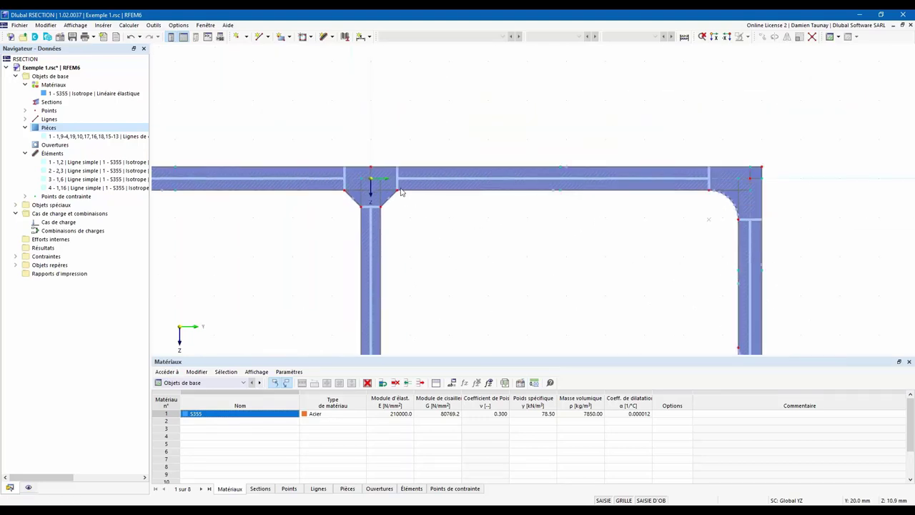
double_click(730, 185)
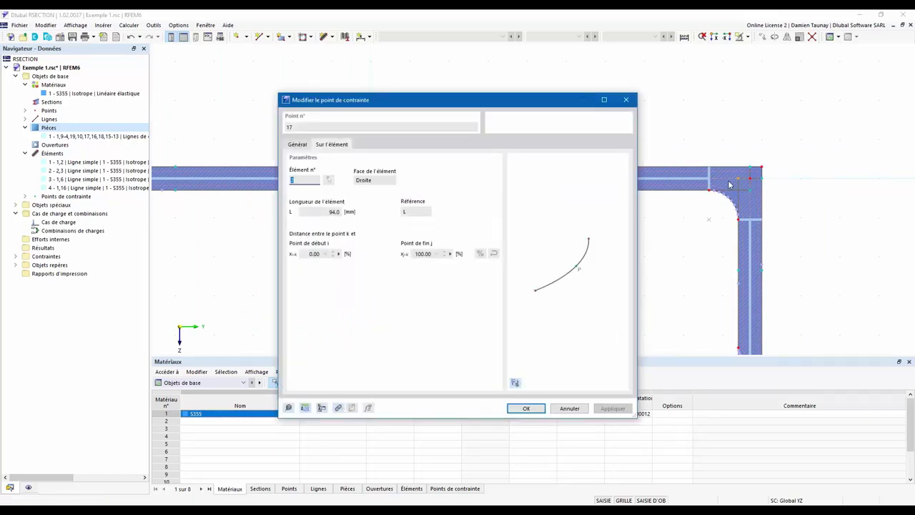
left_click(625, 101)
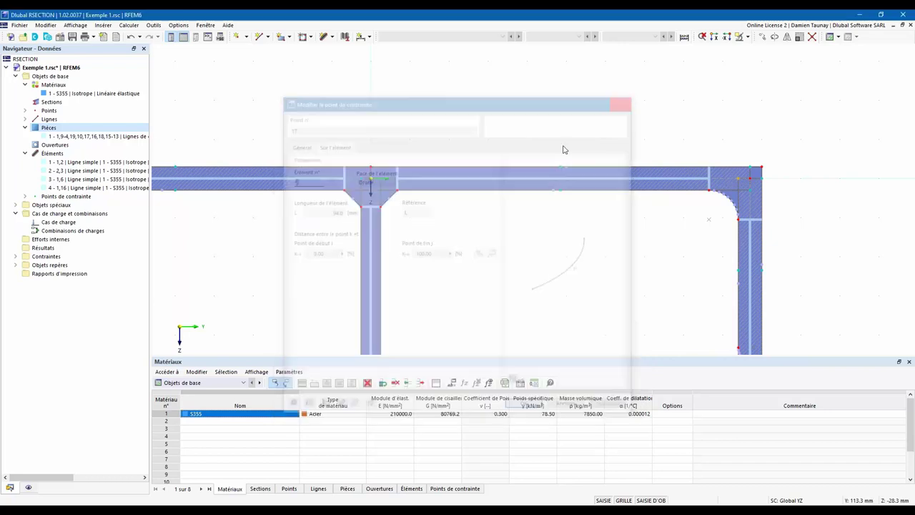
- Check the contour-line part's general properties and integrated objects, closing its settings without changes
middle_click_drag(496, 276, 540, 223)
scroll(543, 227, "down", 1)
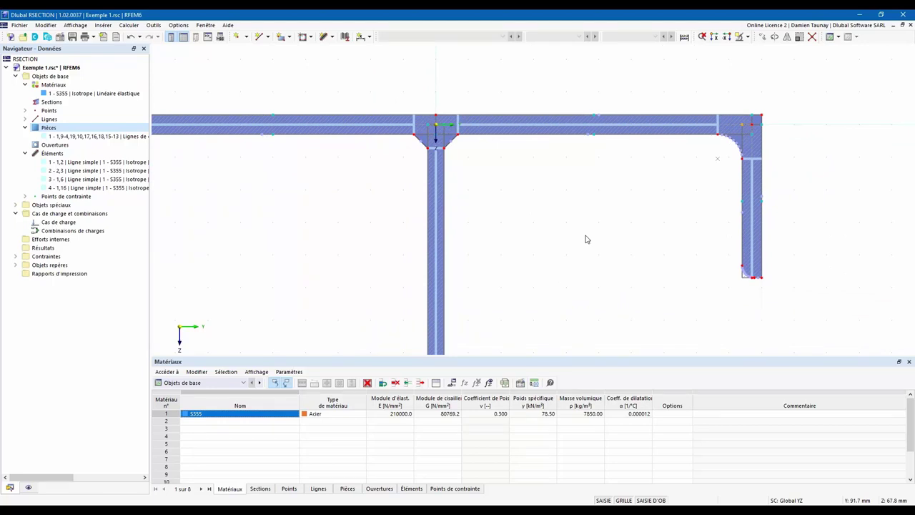
middle_click_drag(554, 217, 537, 199)
scroll(593, 185, "down", 1)
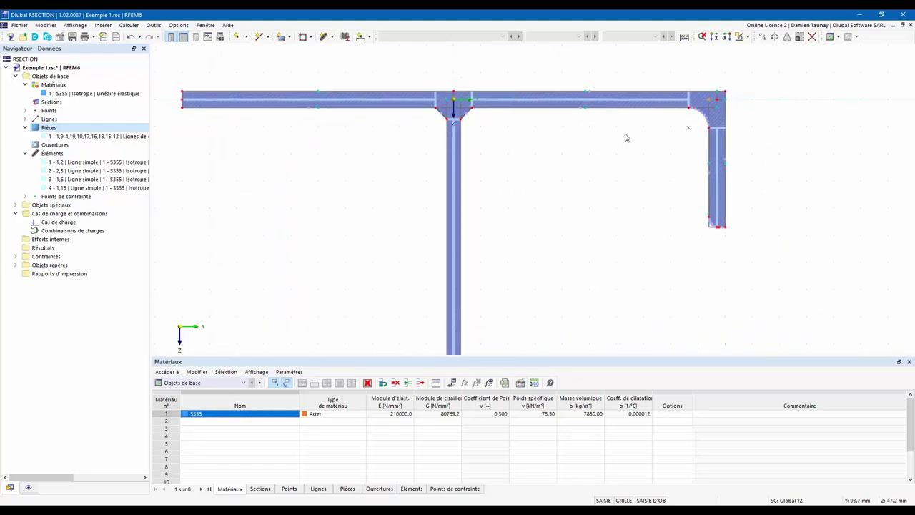
double_click(707, 113)
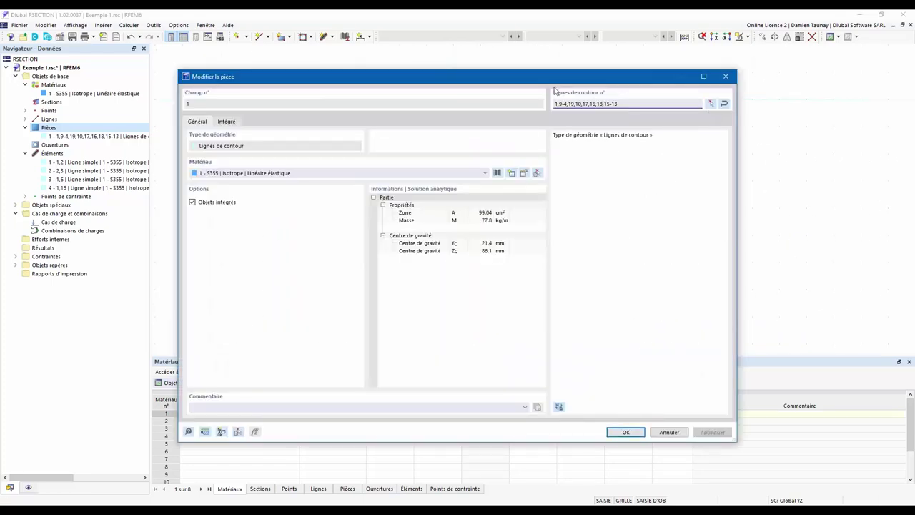
left_click(232, 123)
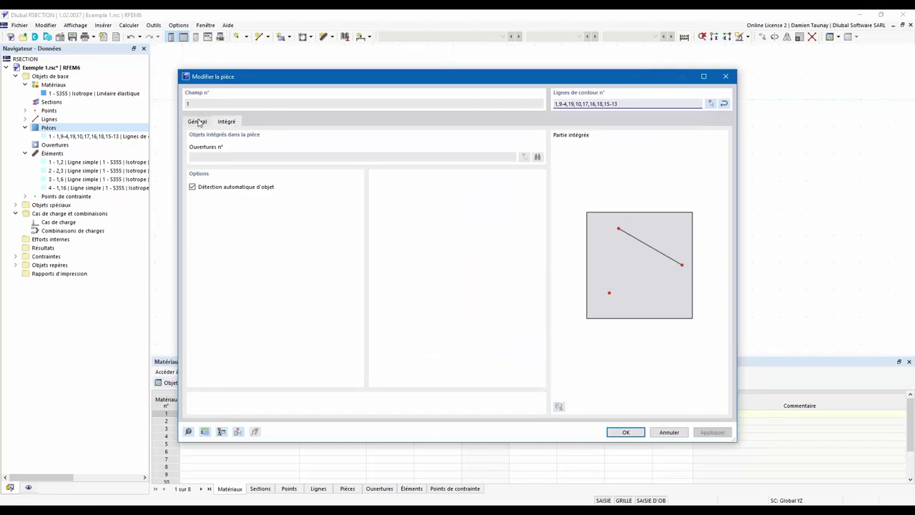
left_click(198, 122)
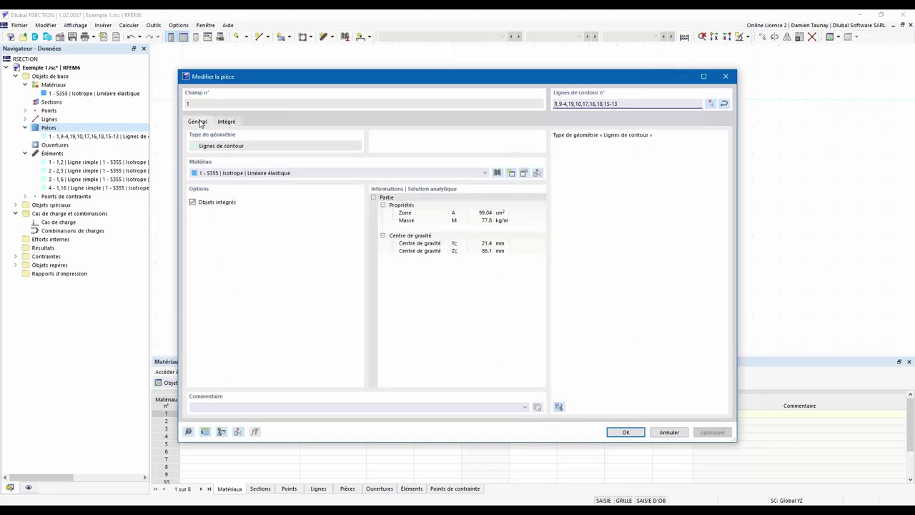
left_click(729, 80)
- Examine the list of stress points on the part and its elements, and highlight the part at the web junction
left_click(25, 195)
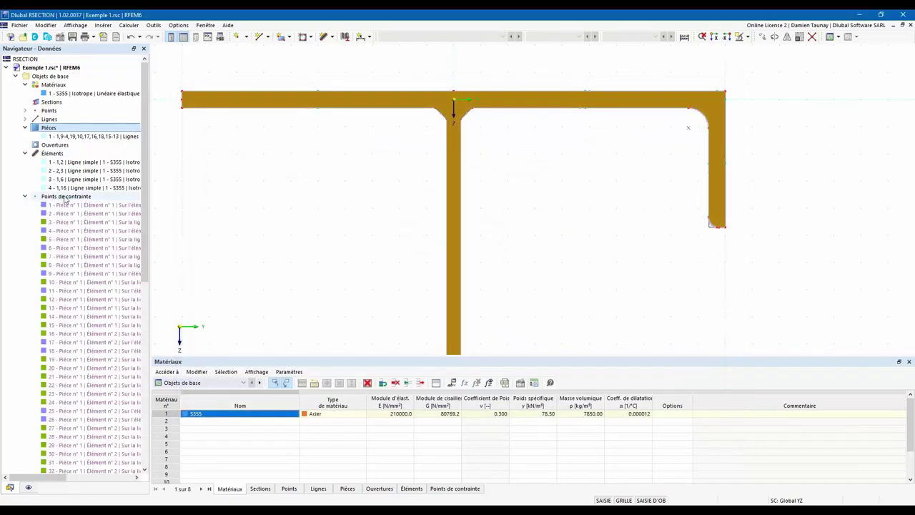
left_click(66, 196)
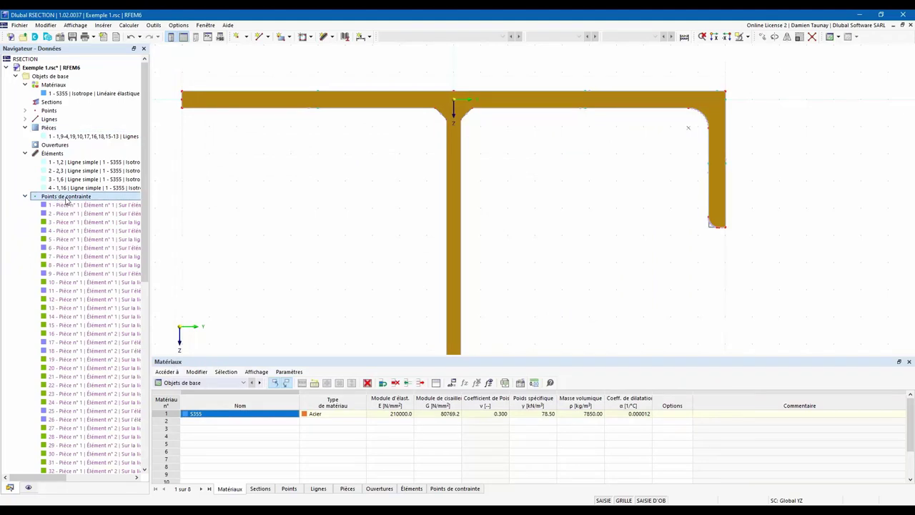
double_click(67, 201)
left_click(25, 197)
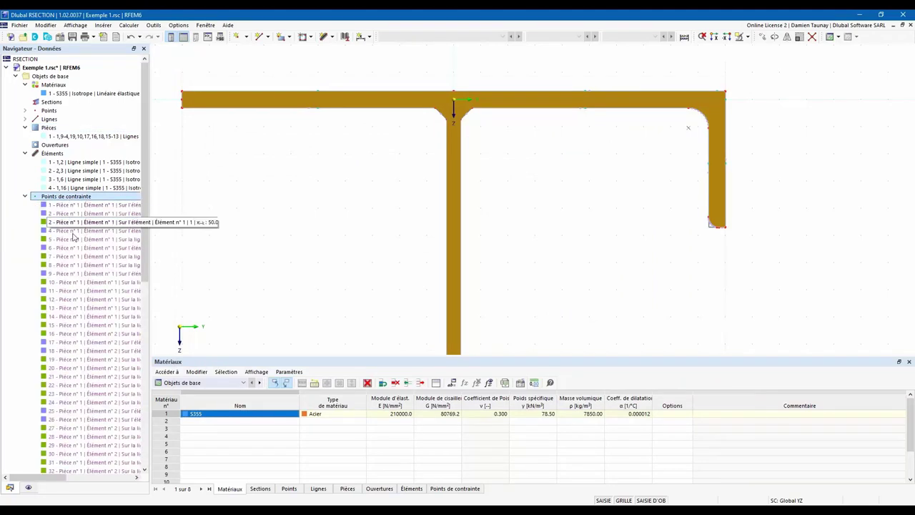
scroll(81, 322, "down", 5)
scroll(81, 323, "down", 3)
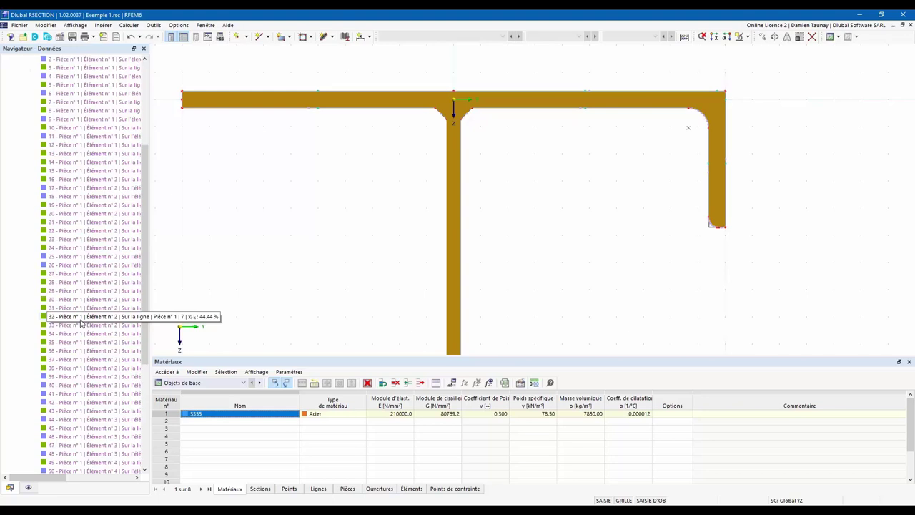
scroll(81, 334, "up", 8)
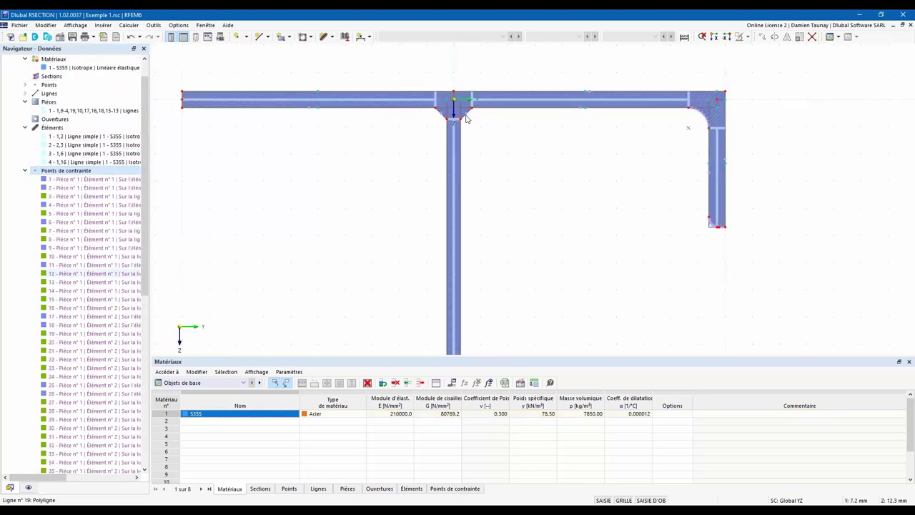
scroll(464, 112, "up", 2)
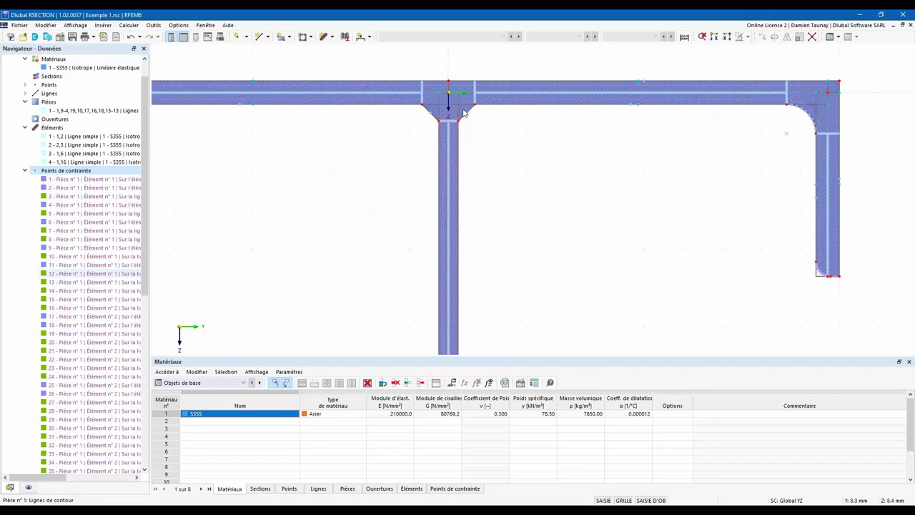
left_click(463, 112)
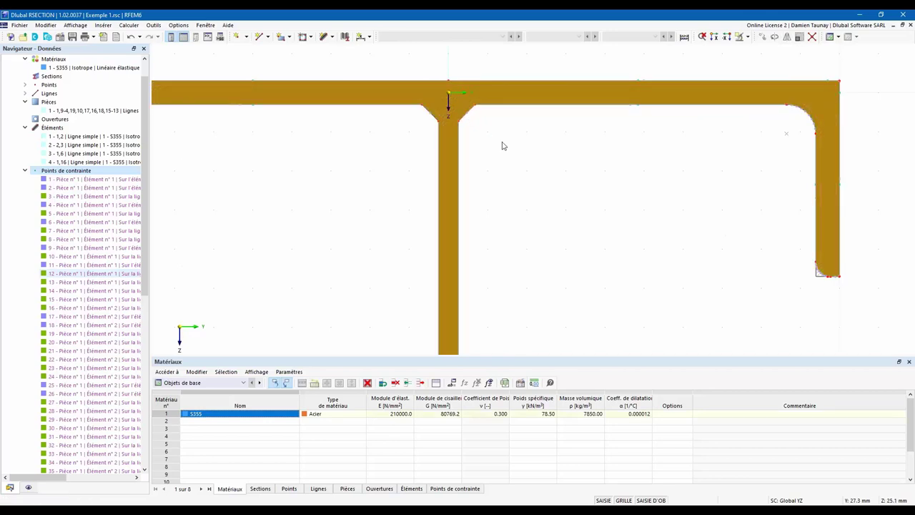
scroll(502, 145, "down", 2)
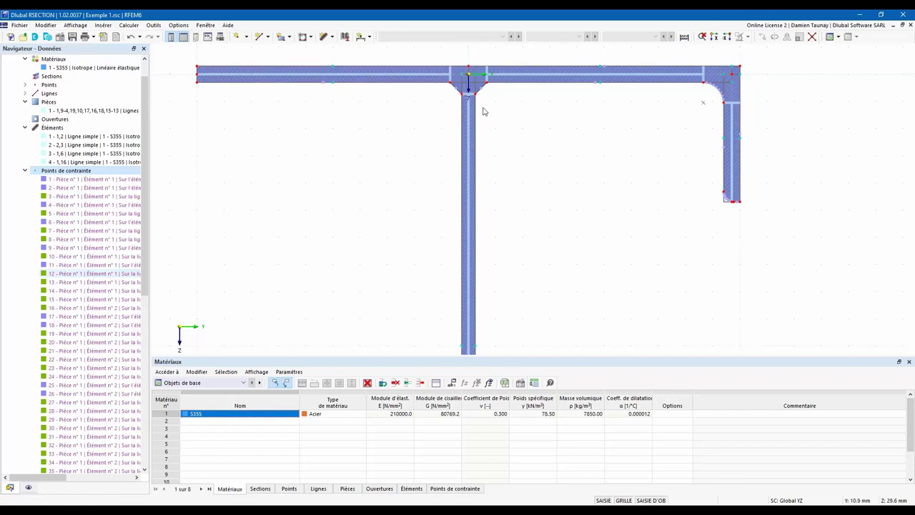
- View the settings for a new standard stress point and close them without creating one
right_click(125, 170)
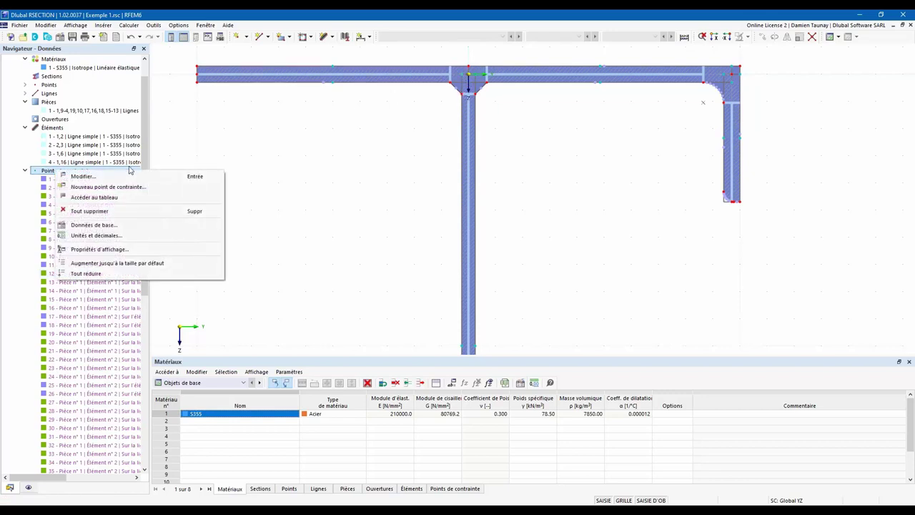
left_click(137, 186)
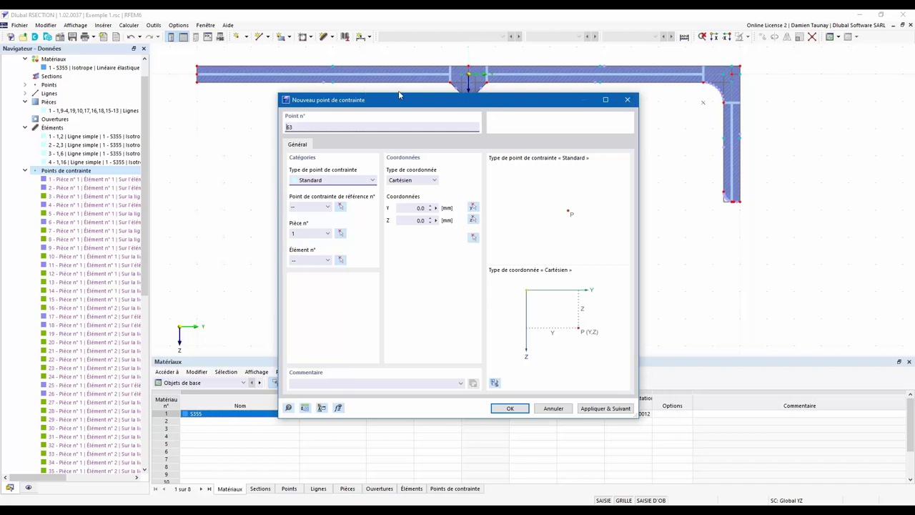
left_click(629, 101)
- Reduce the materials table's height to enlarge the drawing area, and collapse the list of stress points
scroll(529, 155, "down", 2)
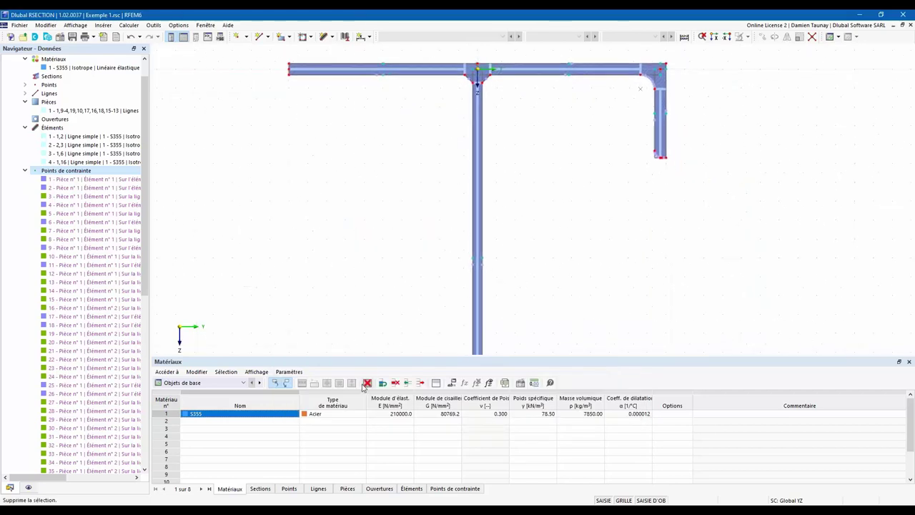
left_click_drag(353, 356, 372, 483)
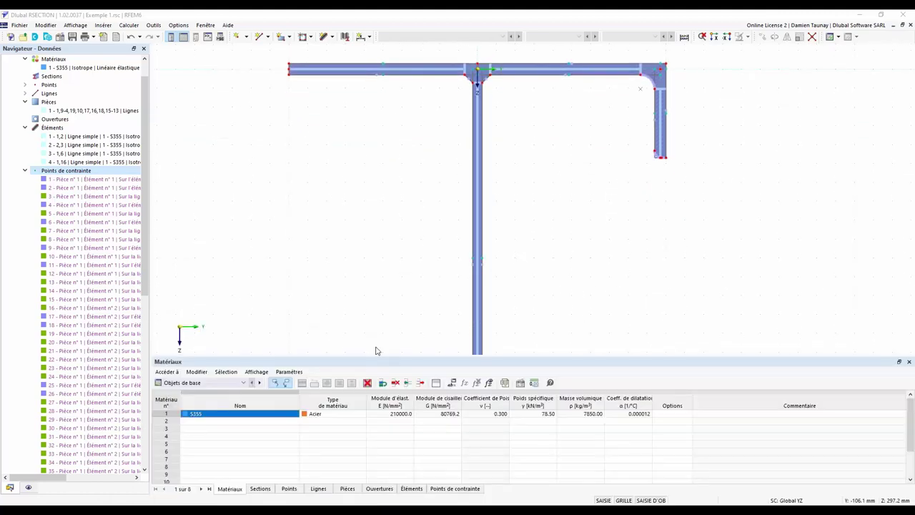
left_click_drag(377, 356, 378, 407)
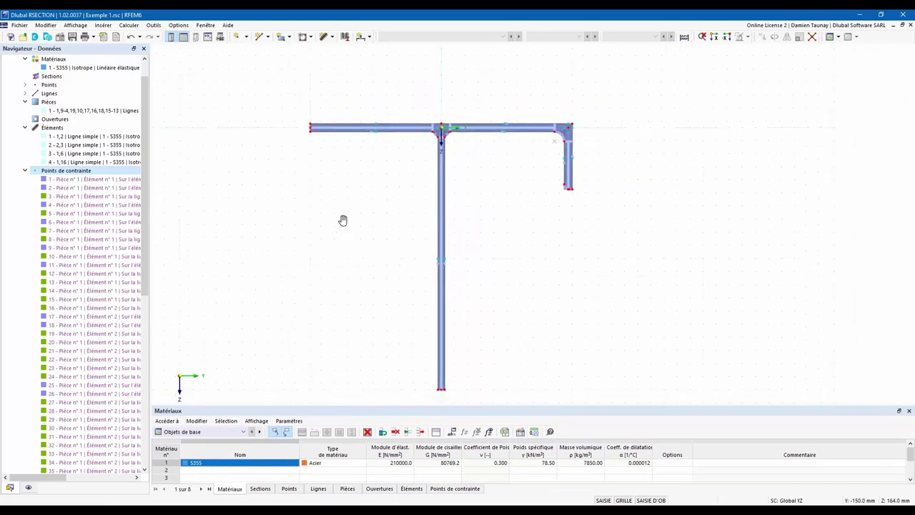
left_click(25, 171)
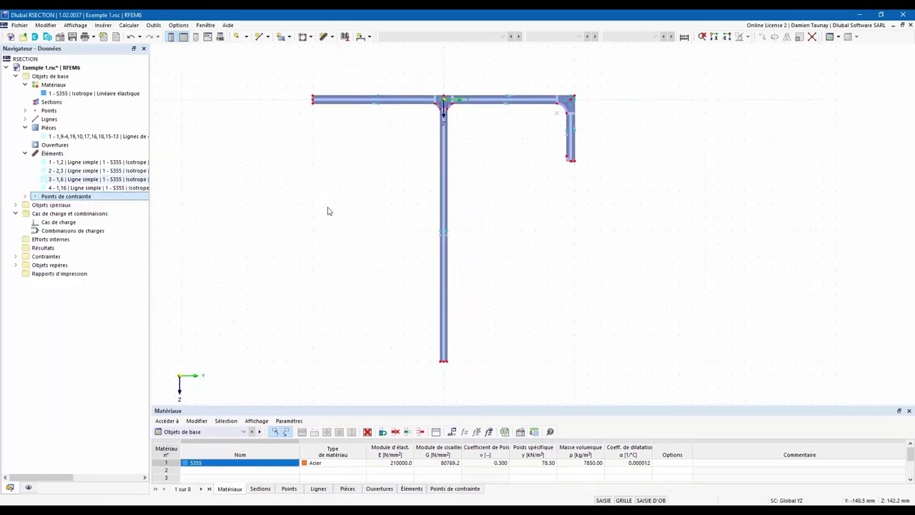
mouse_move(319, 412)
left_mouse_down()
mouse_move(319, 393)
mouse_move(321, 485)
mouse_move(317, 427)
left_mouse_up()
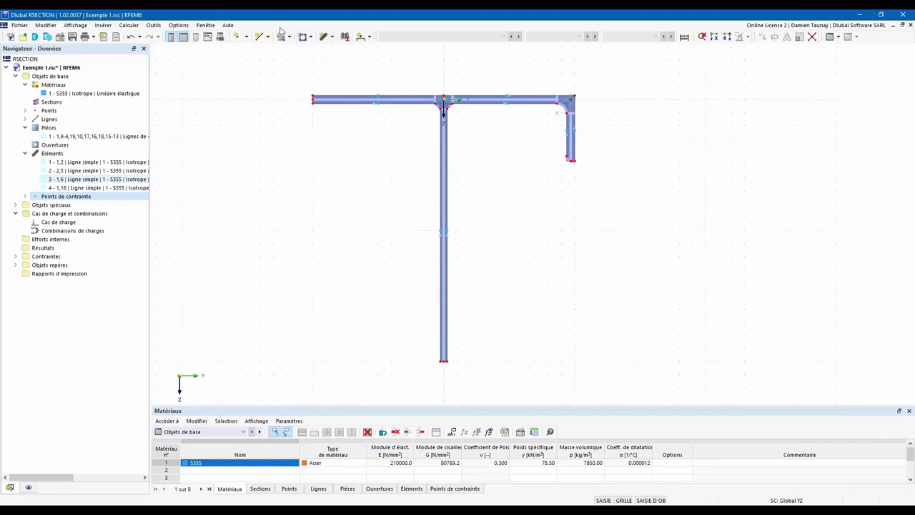
- Calculate the section and display the graphical results of the thin-walled element analysis (Analyse des éléments à parois minces)
left_click(679, 38)
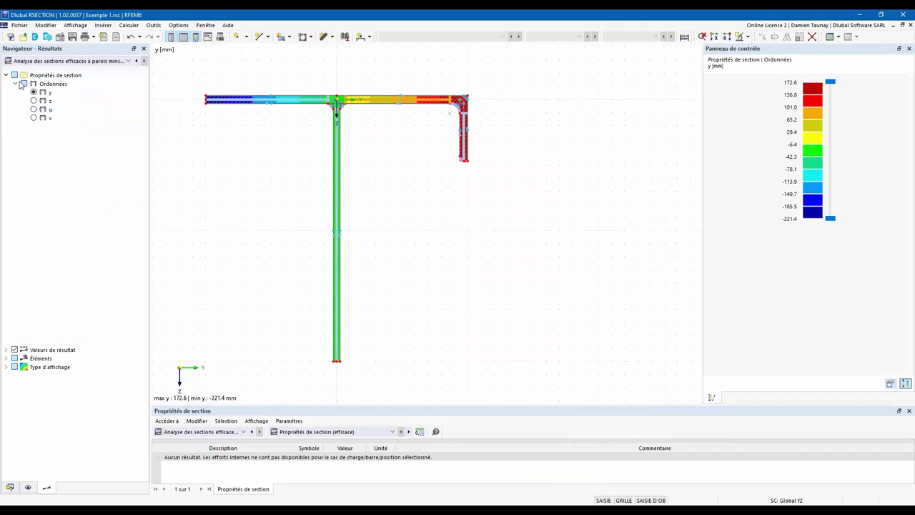
left_click(46, 62)
left_click(45, 70)
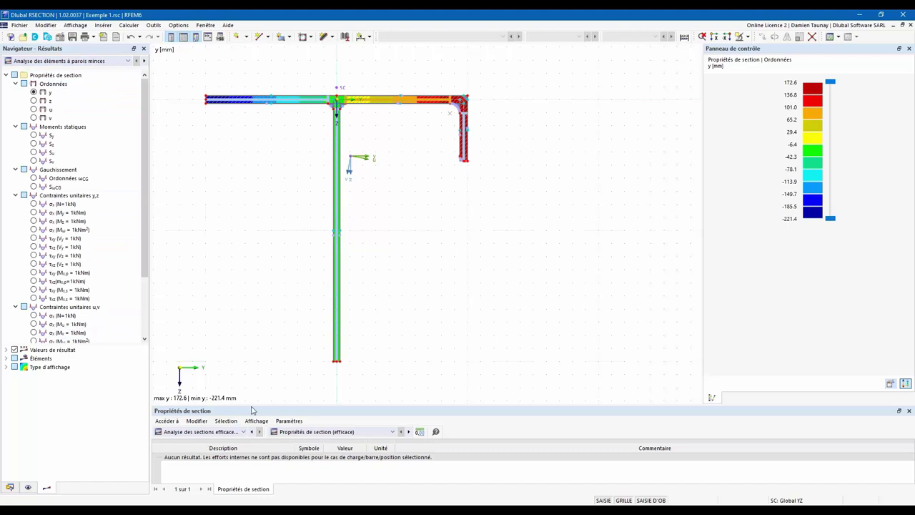
- Enlarge the results table to read the thin-walled analysis section properties, then shrink it so the whole section fits the view
left_click_drag(252, 405, 247, 280)
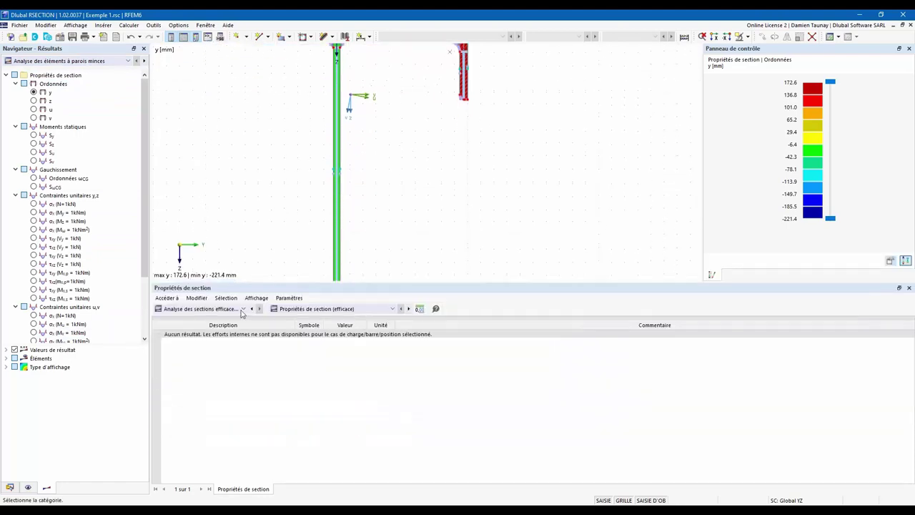
left_click(200, 309)
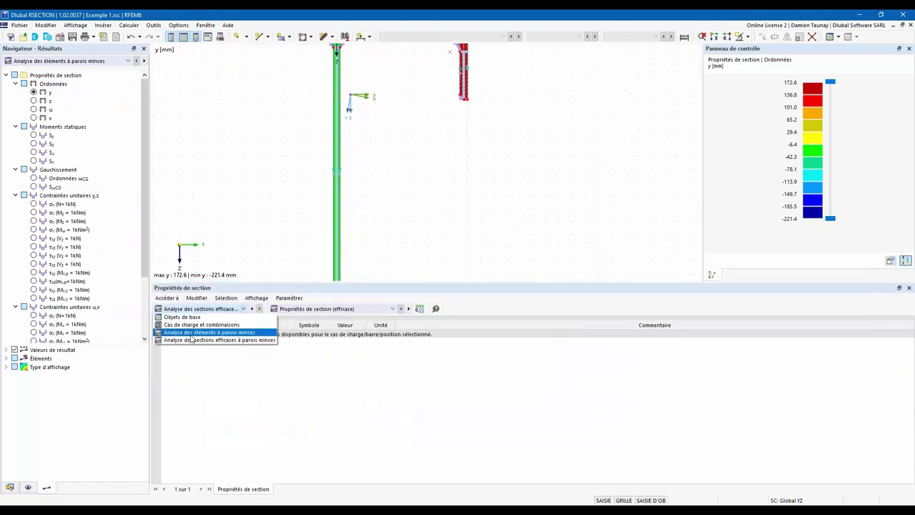
left_click(191, 335)
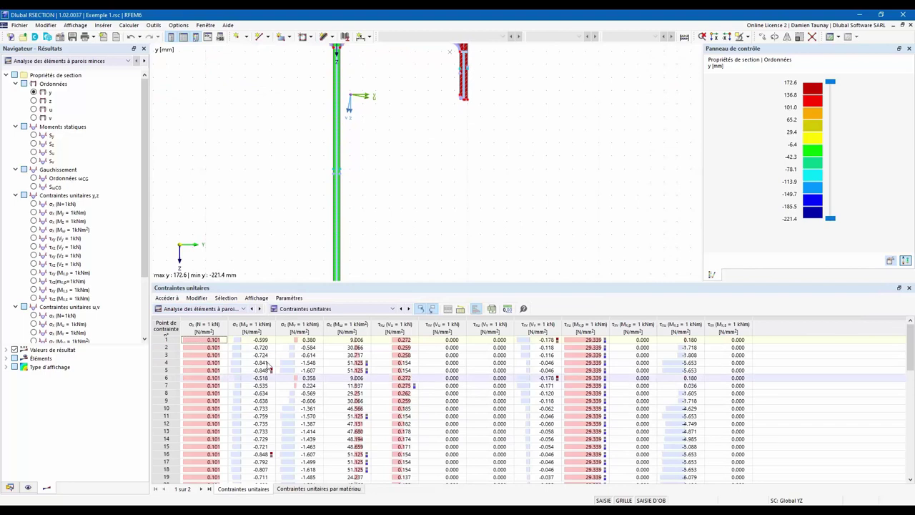
left_click(308, 309)
left_click(301, 317)
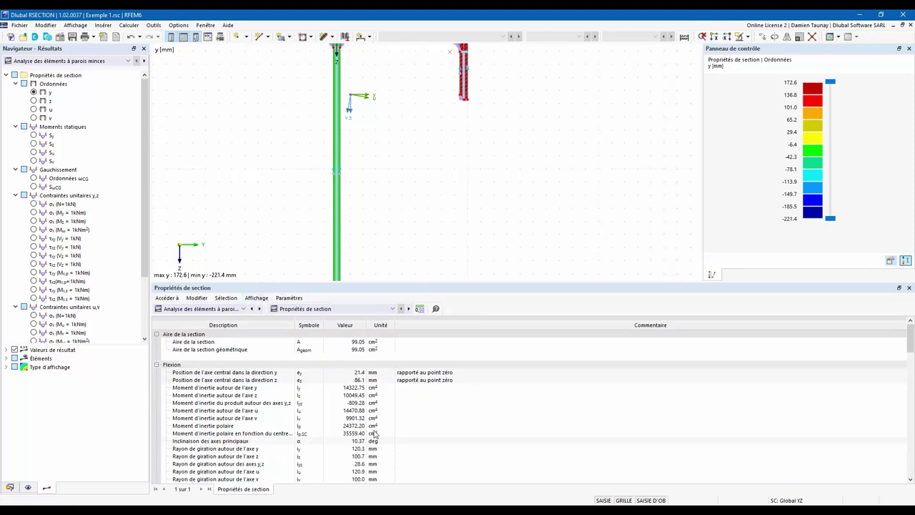
mouse_move(293, 511)
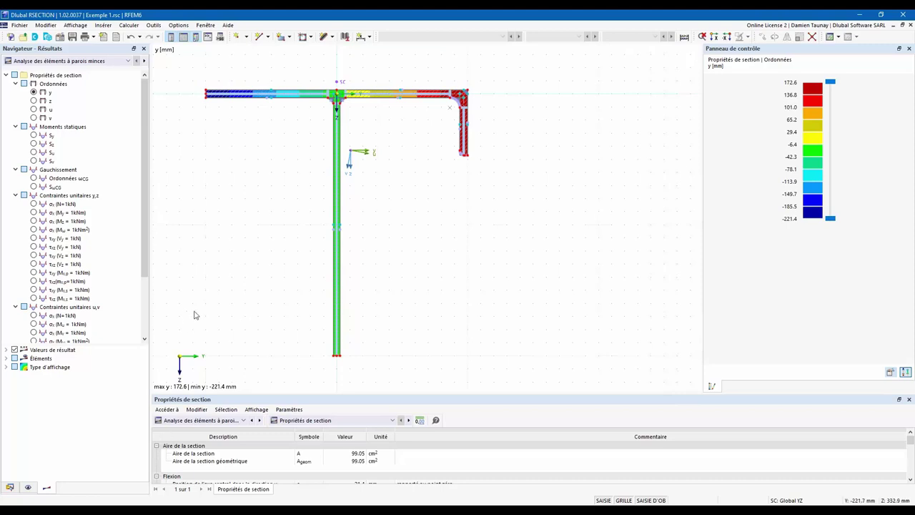
middle_click_drag(220, 311, 295, 301)
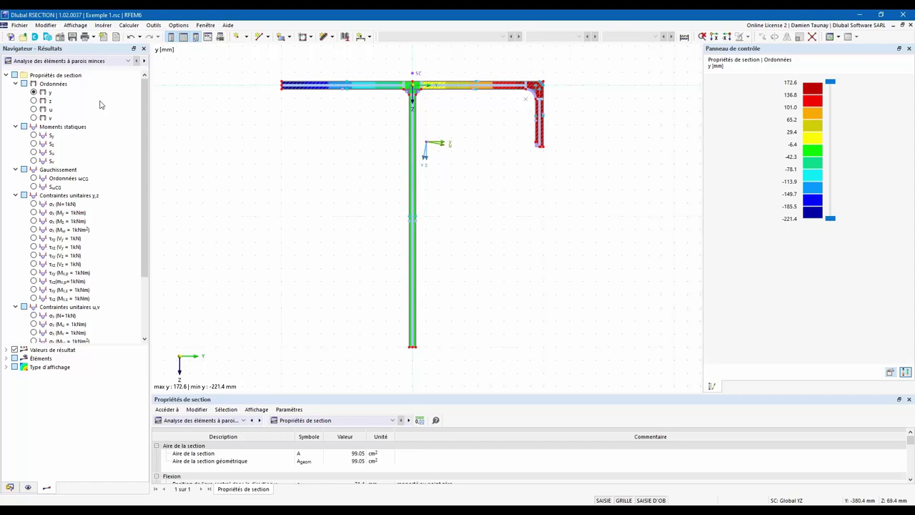
- Start a DXF import and open the file Aluprofil.dxf from the DXF folder
left_click(19, 25)
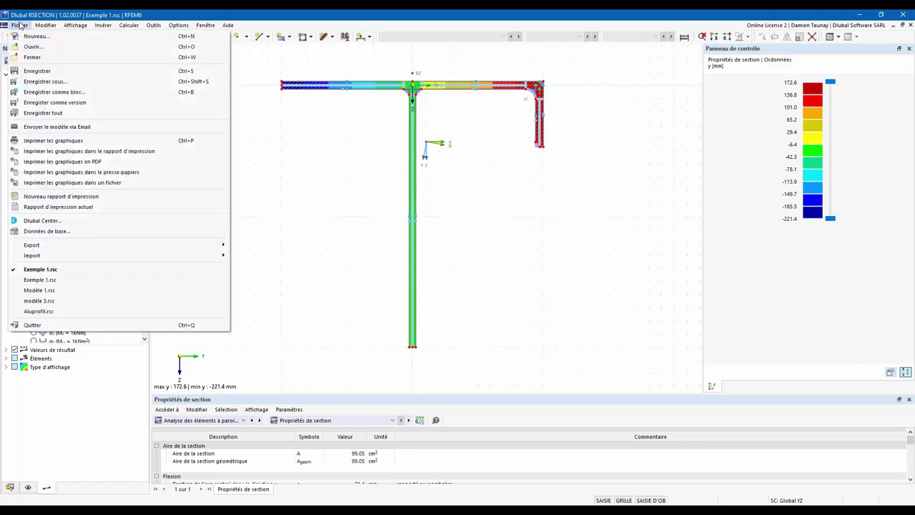
mouse_move(41, 257)
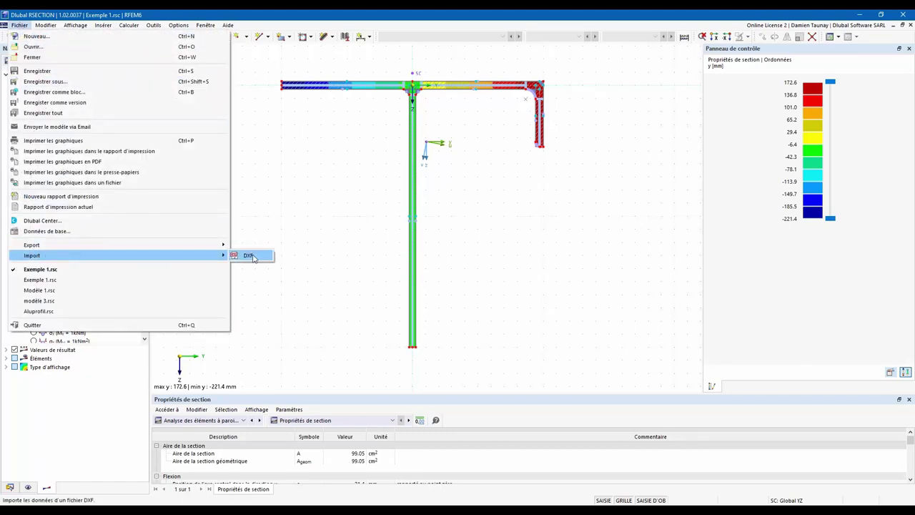
left_click(251, 256)
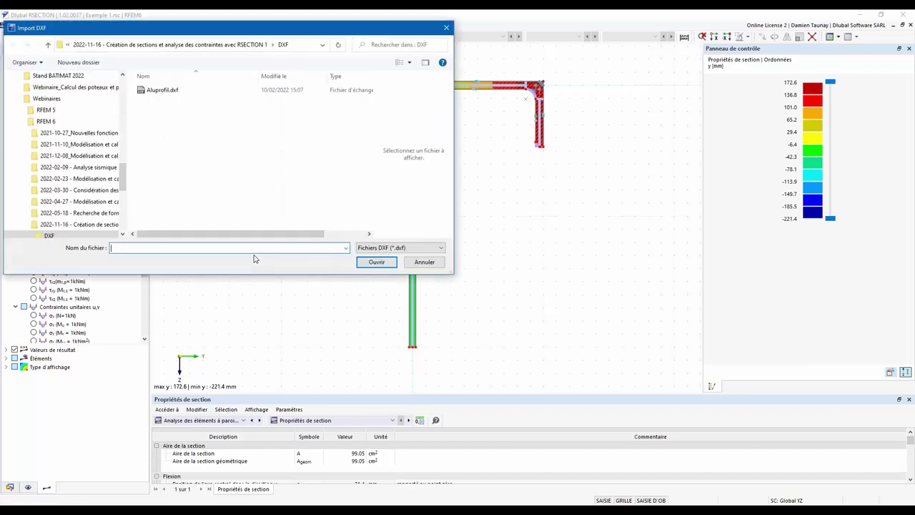
left_click(161, 91)
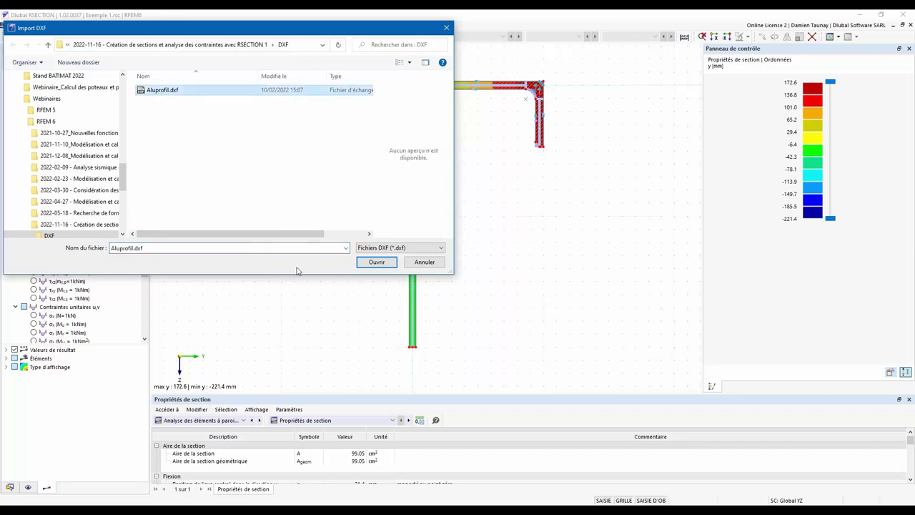
left_click(377, 263)
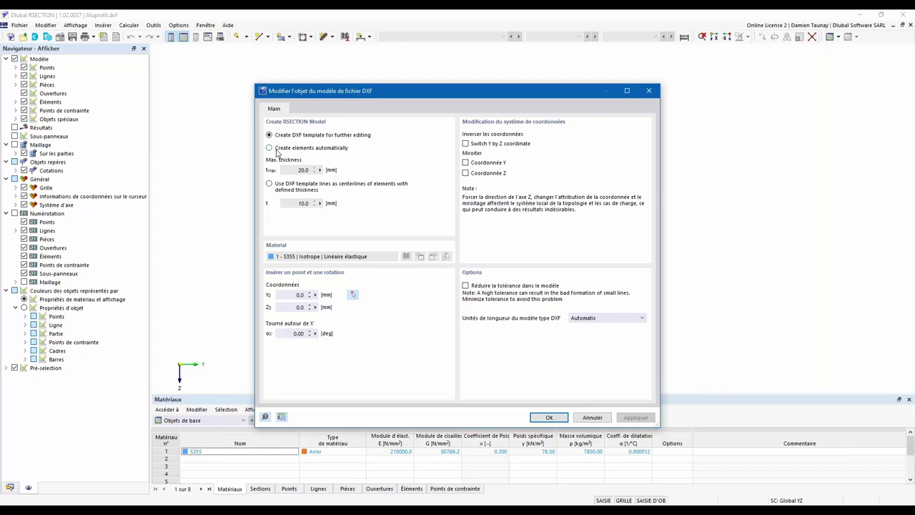
- Import the profile as a DXF template for further editing with automatic length units, and review the import report's indications
left_click(270, 185)
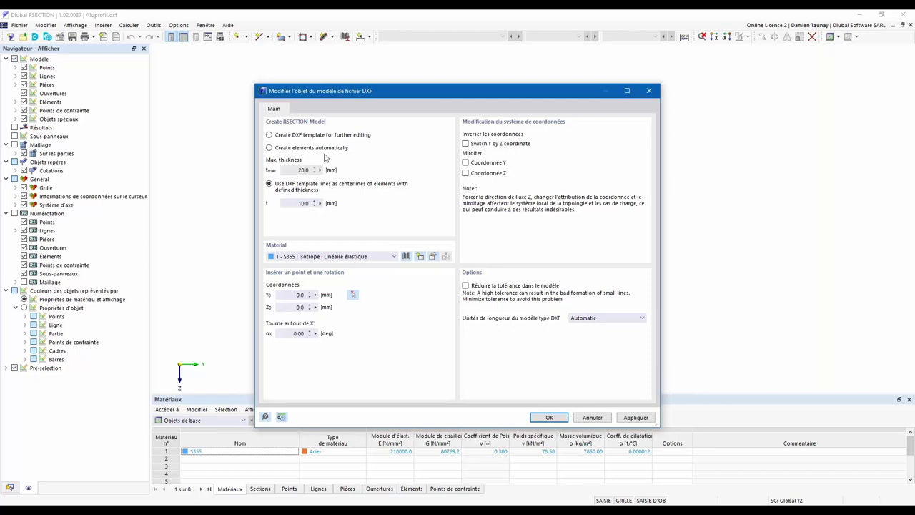
left_click(270, 135)
left_click(612, 318)
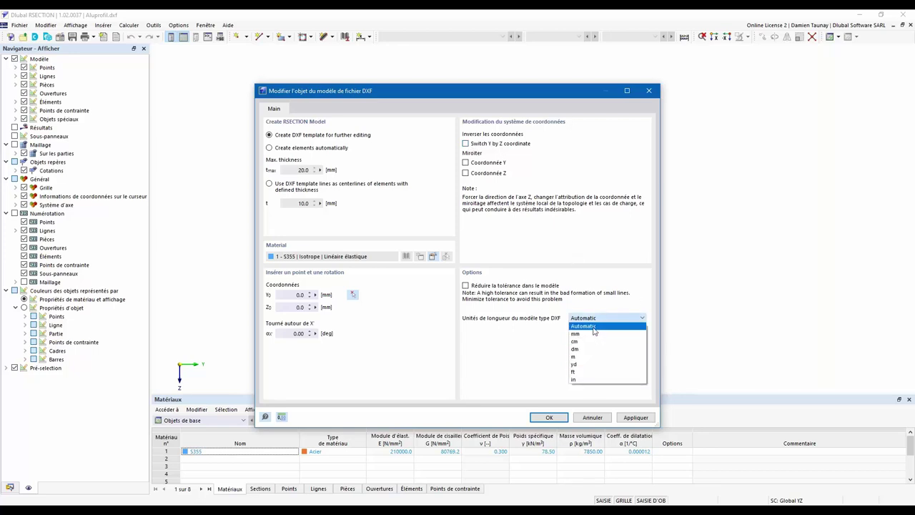
left_click(581, 327)
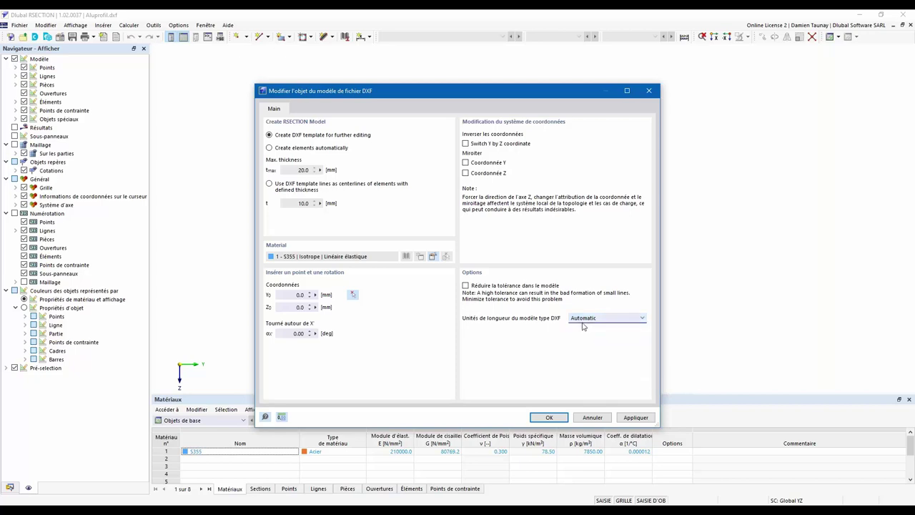
left_click(547, 418)
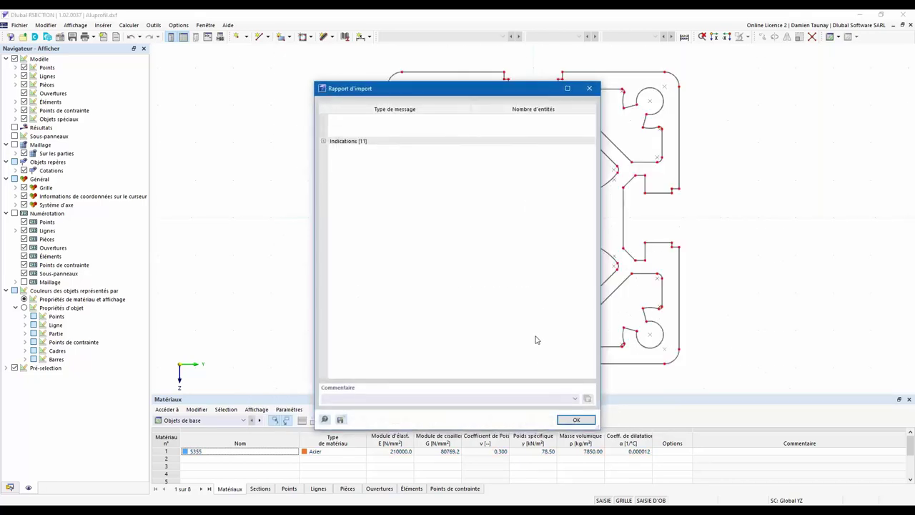
double_click(329, 143)
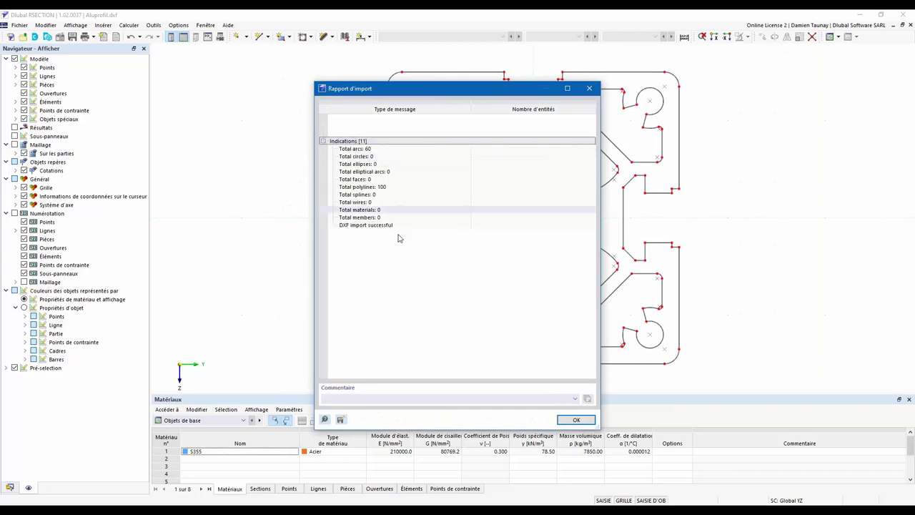
left_click(571, 422)
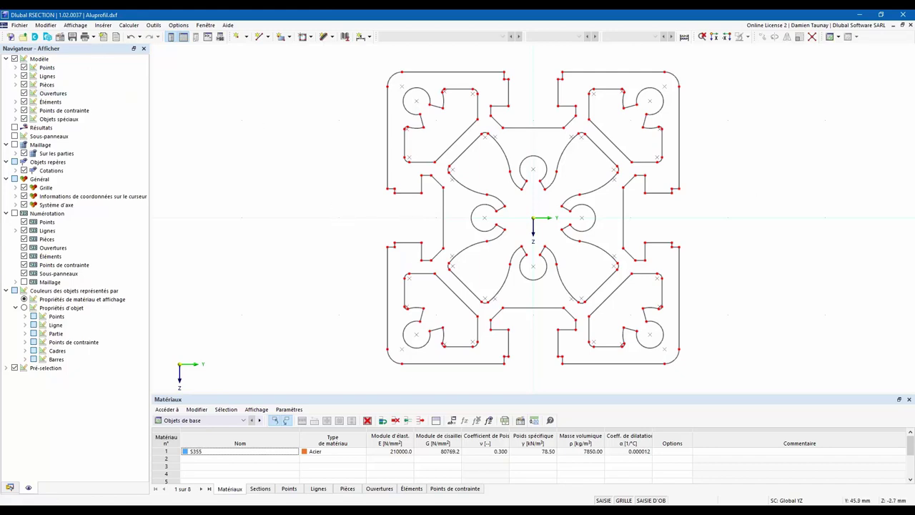
- Examine the analysis methods in the Aluprofil model's base data and close the settings without changing anything
middle_click_drag(756, 205, 728, 210)
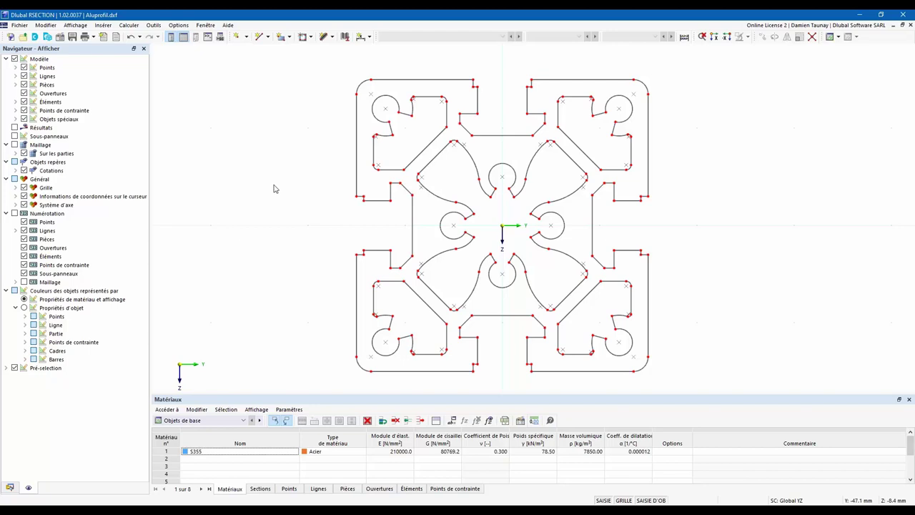
scroll(274, 187, "down", 1)
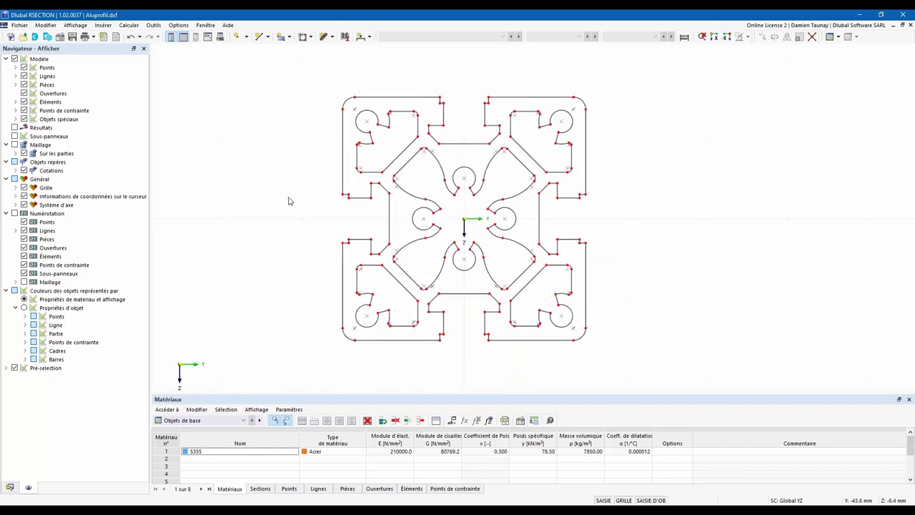
left_click(10, 487)
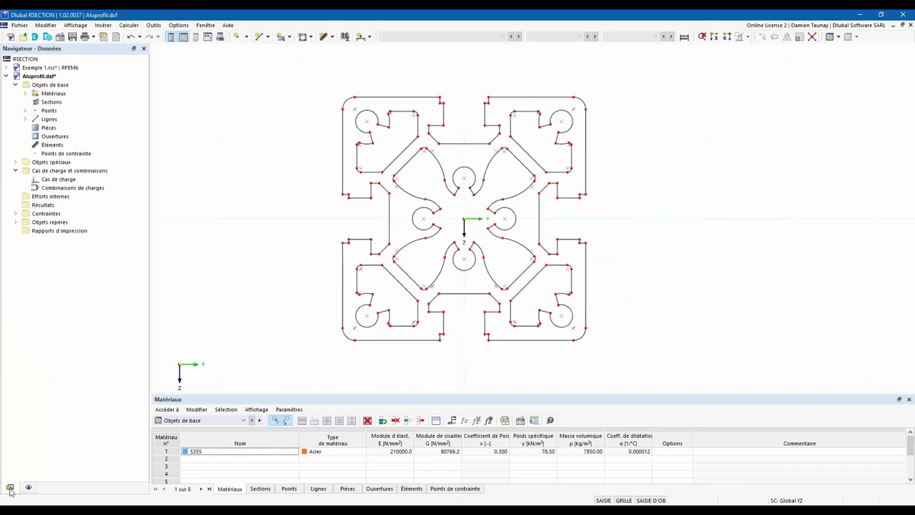
left_click(34, 77)
right_click(34, 77)
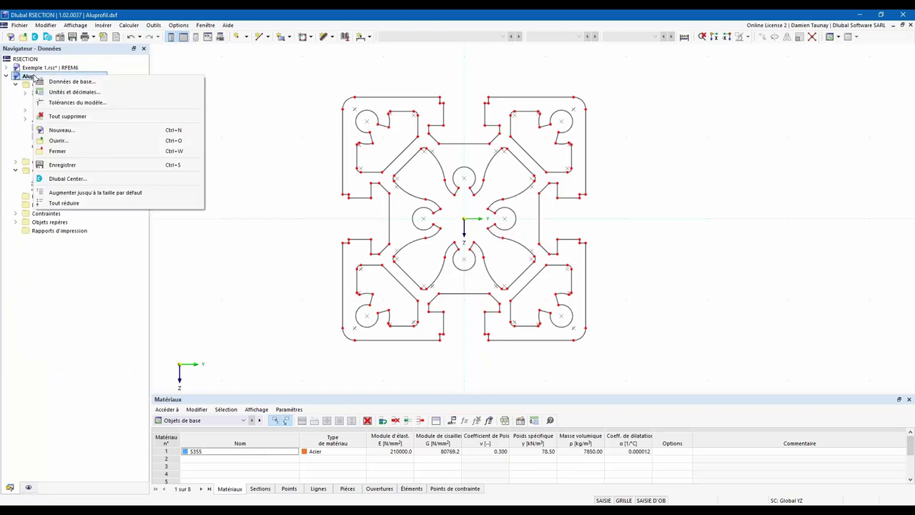
left_click(68, 83)
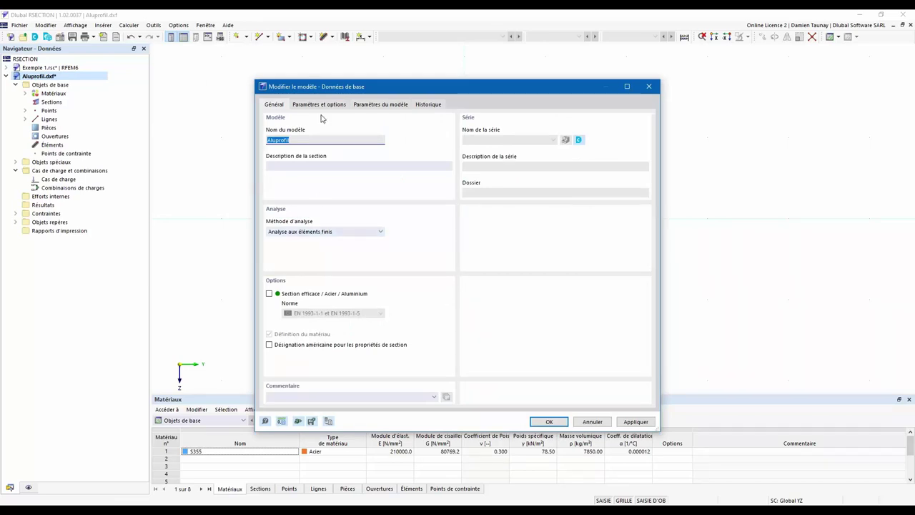
left_click_drag(389, 92, 640, 100)
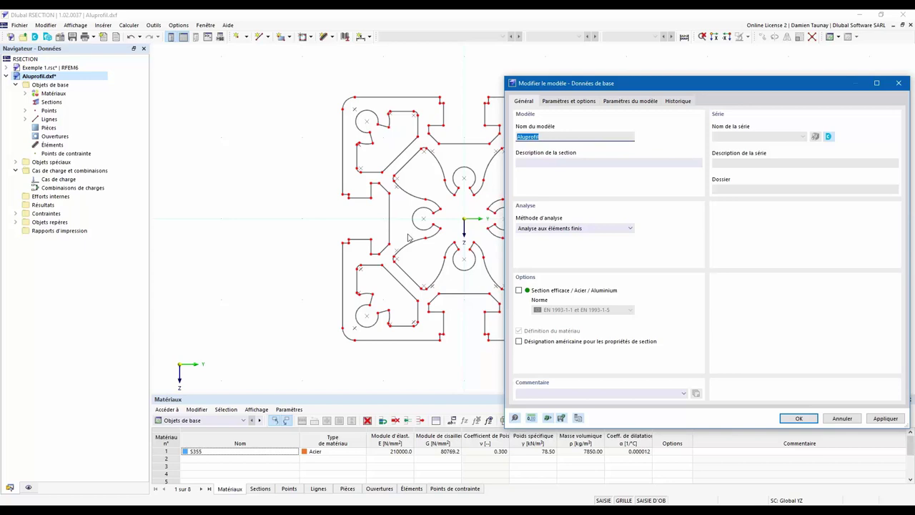
left_click_drag(605, 83, 432, 40)
left_click(335, 190)
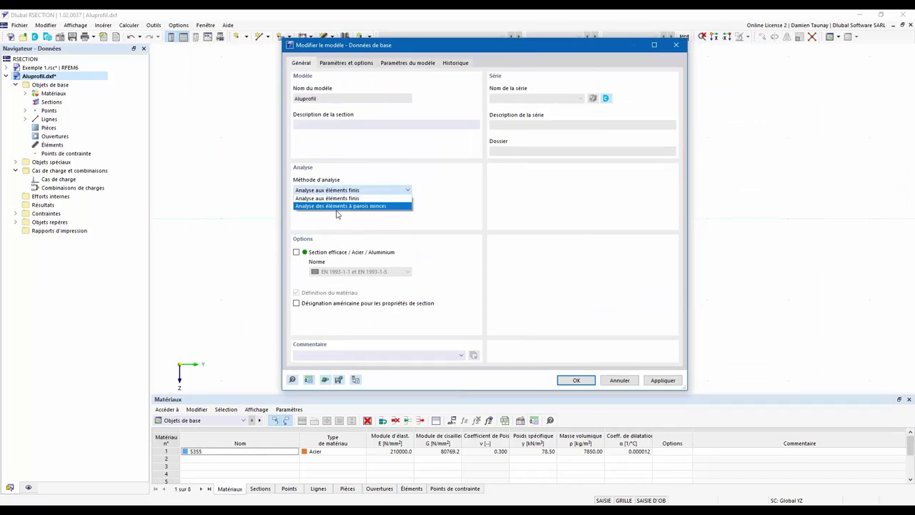
left_click(678, 46)
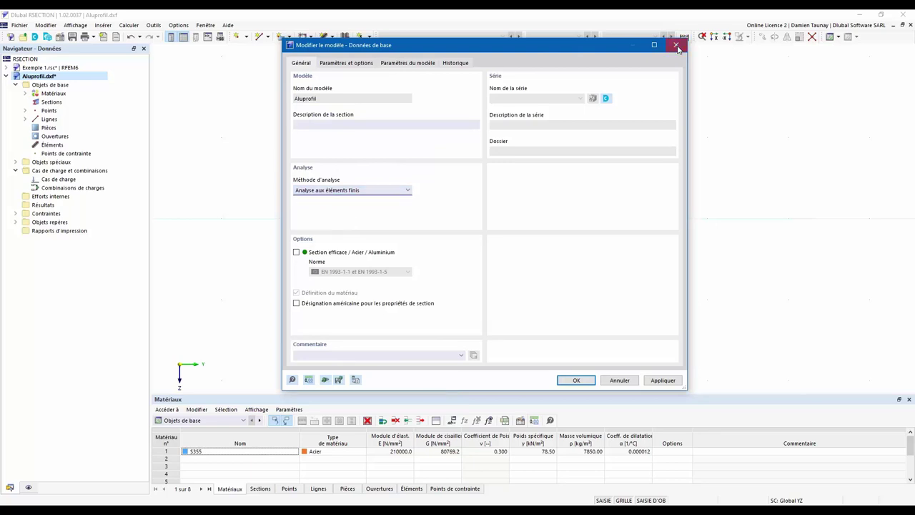
left_click(677, 45)
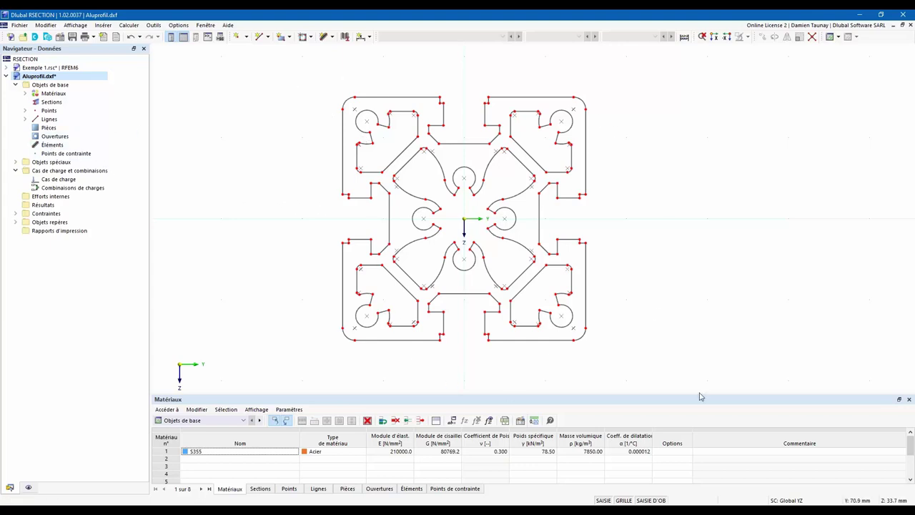
- Start a new part (Pièce) defined by contour lines and select all lines of the imported profile, 1-160, for its contour
left_click(51, 132)
right_click(51, 132)
mouse_move(73, 149)
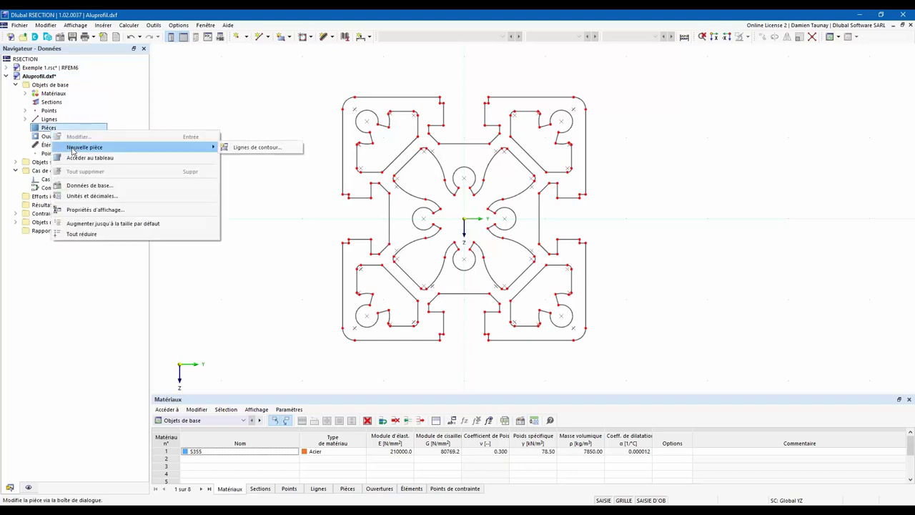
left_click(244, 148)
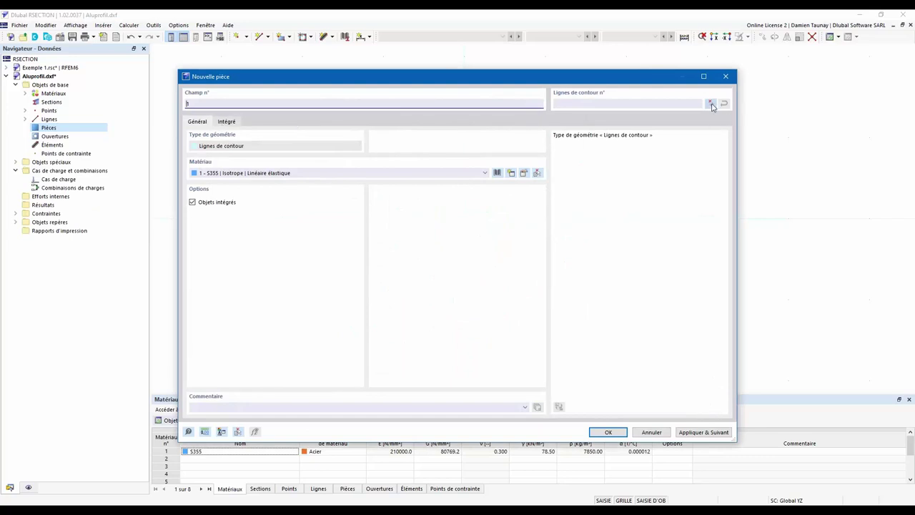
left_click(711, 103)
left_click_drag(385, 234, 631, 373)
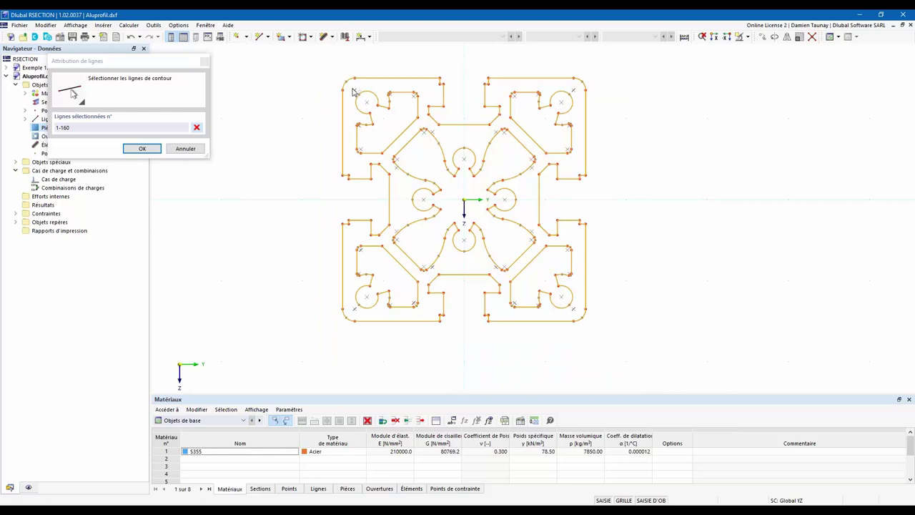
- Remove the lines of the upper-left corner cavity and of the central openings from the contour selection
left_click_drag(352, 89, 420, 160)
left_click_drag(352, 88, 430, 161)
left_click(375, 106)
left_click_drag(351, 113, 391, 159)
left_click_drag(373, 84, 432, 141)
left_click(399, 136)
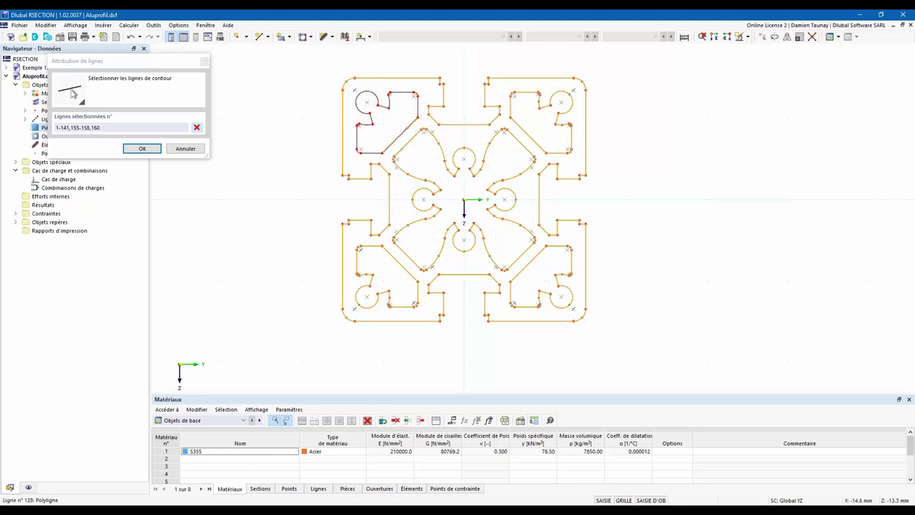
left_click_drag(393, 128, 543, 277)
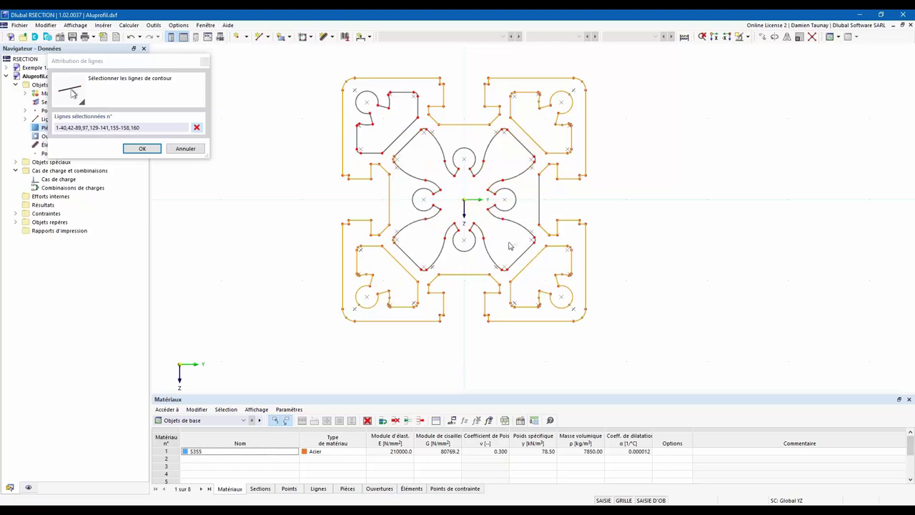
left_click(414, 243)
- Remove the lines of the lower-left, lower-right and upper-right corner cavities from the contour selection
scroll(404, 245, "up", 5)
scroll(376, 228, "down", 4)
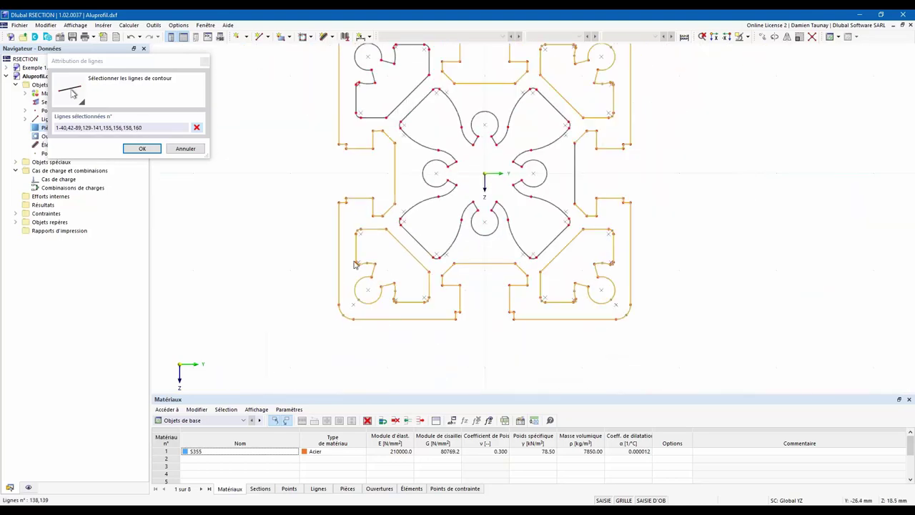
left_click_drag(346, 223, 436, 314)
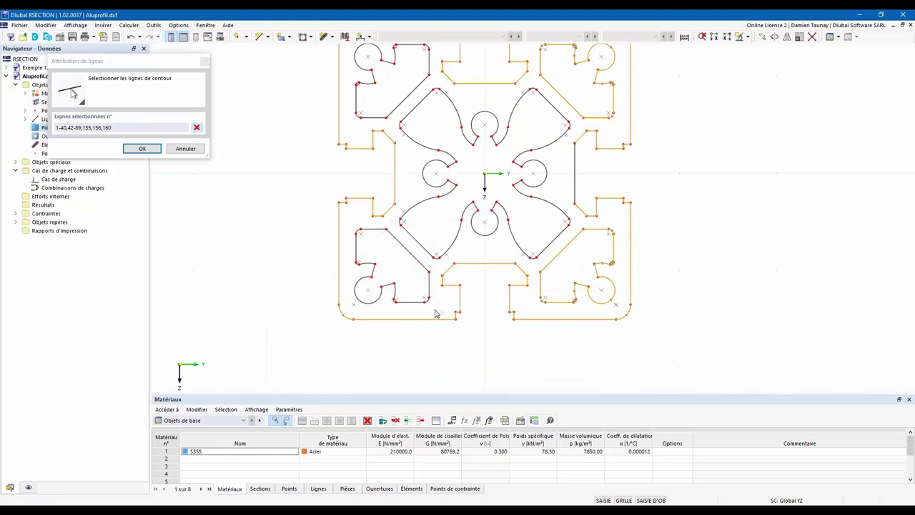
left_click_drag(532, 219, 628, 319)
middle_click_drag(645, 113, 588, 222)
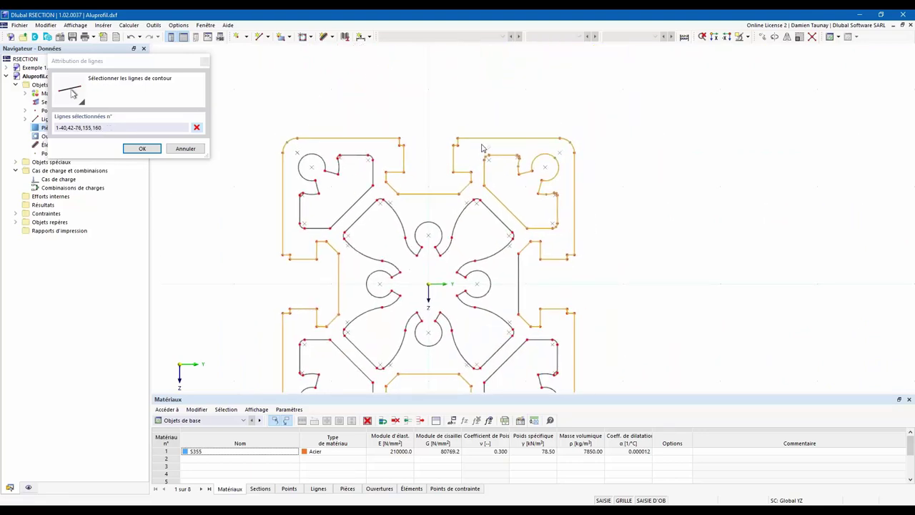
left_click_drag(481, 144, 569, 236)
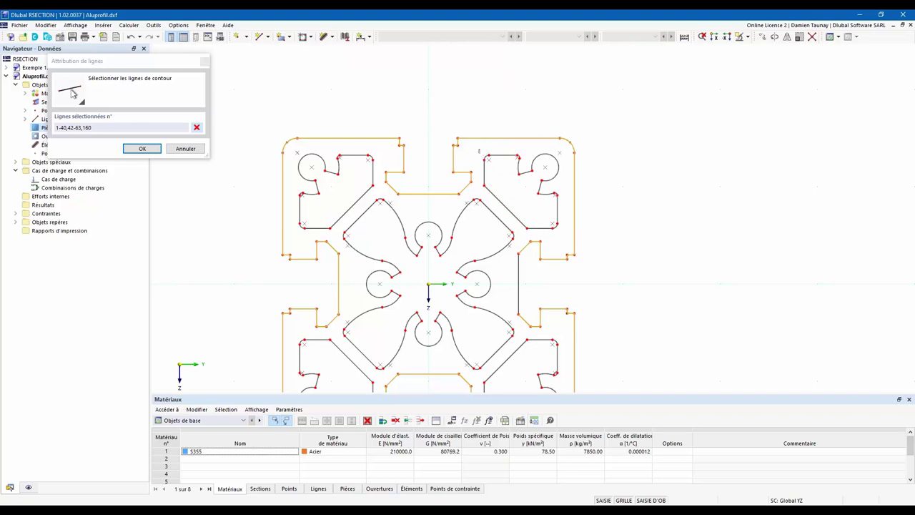
left_click_drag(479, 150, 529, 250)
scroll(483, 196, "down", 4)
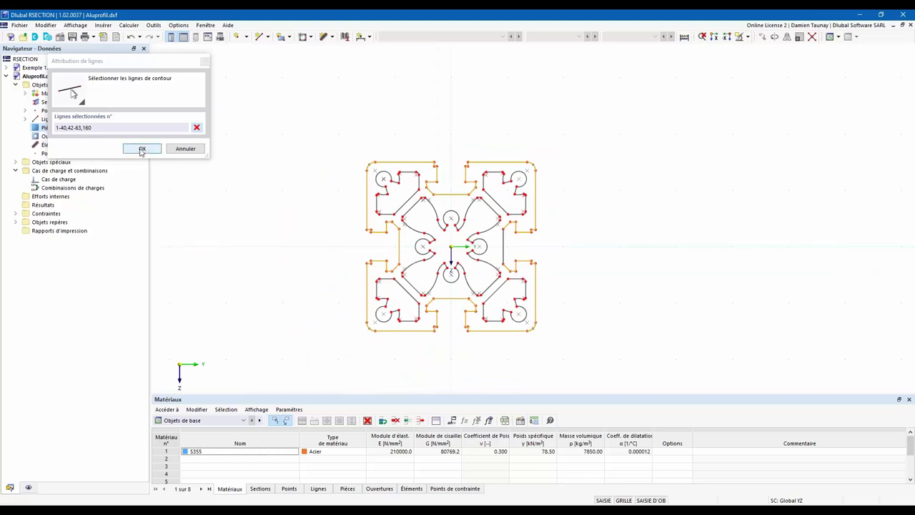
- Try to create part 1 in S355 with contour lines 1-40, 42-63 and 160
scroll(529, 270, "up", 4)
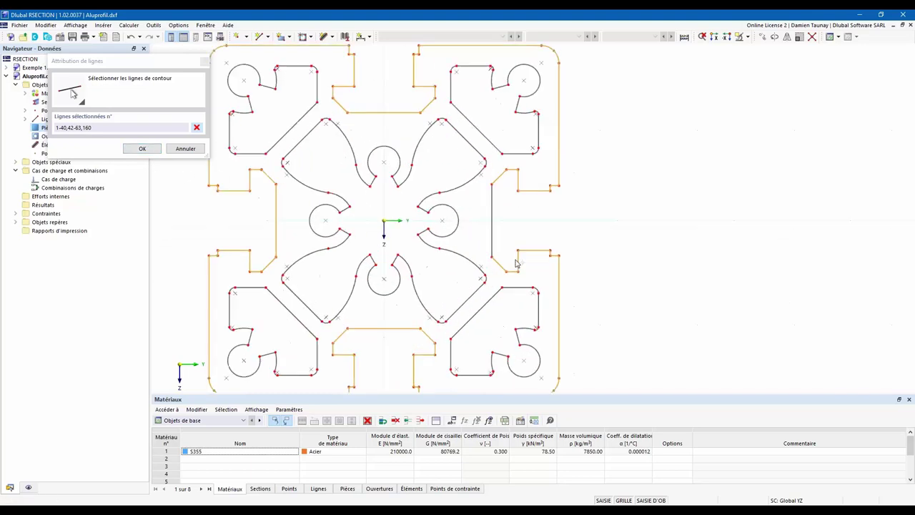
scroll(494, 237, "down", 3)
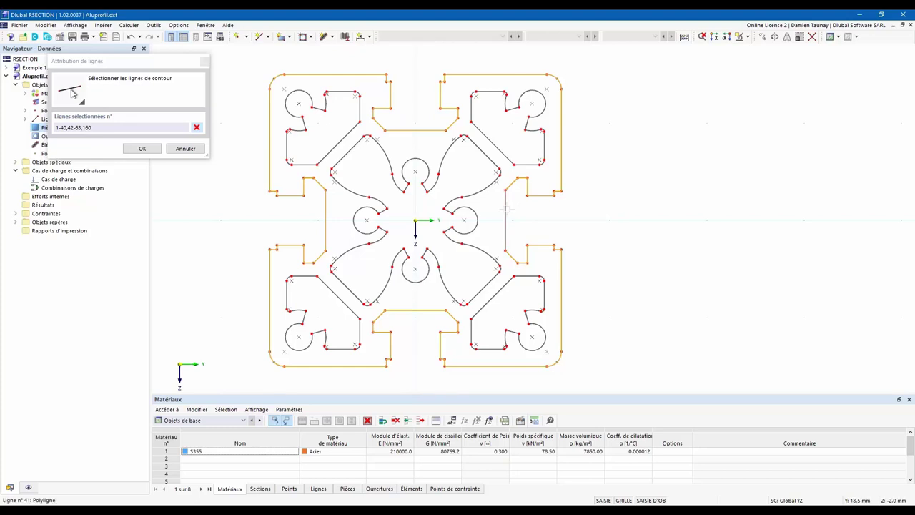
left_click(143, 149)
left_click(608, 432)
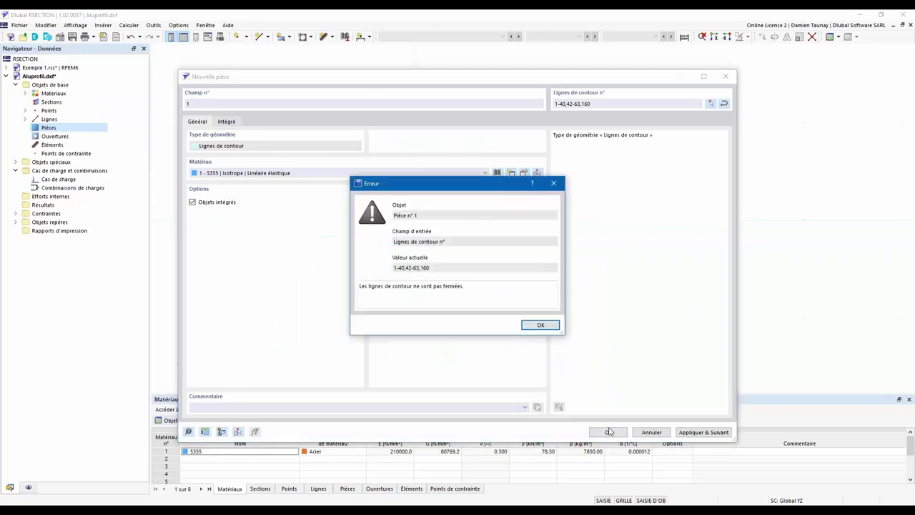
left_click(540, 325)
- Reopen the contour line selection and add line 41, the vertical edge of the profile's right-hand groove
left_click(713, 104)
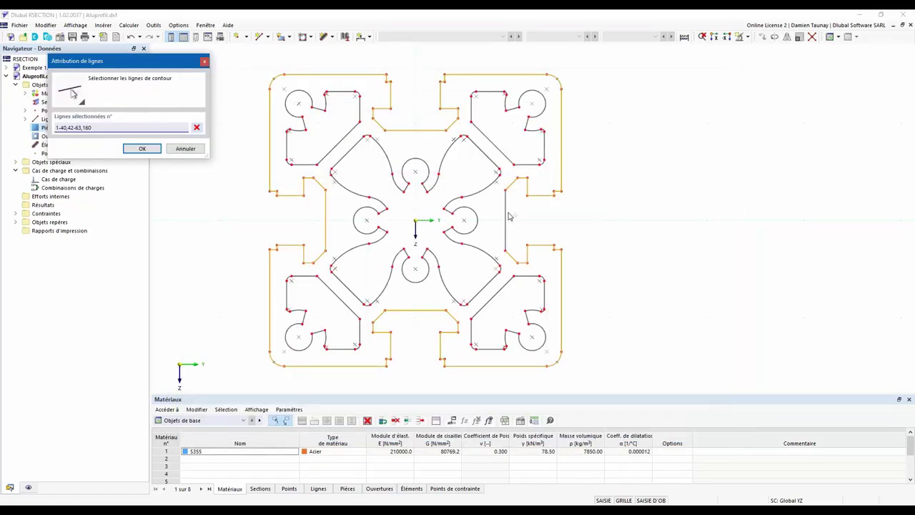
left_click(506, 212)
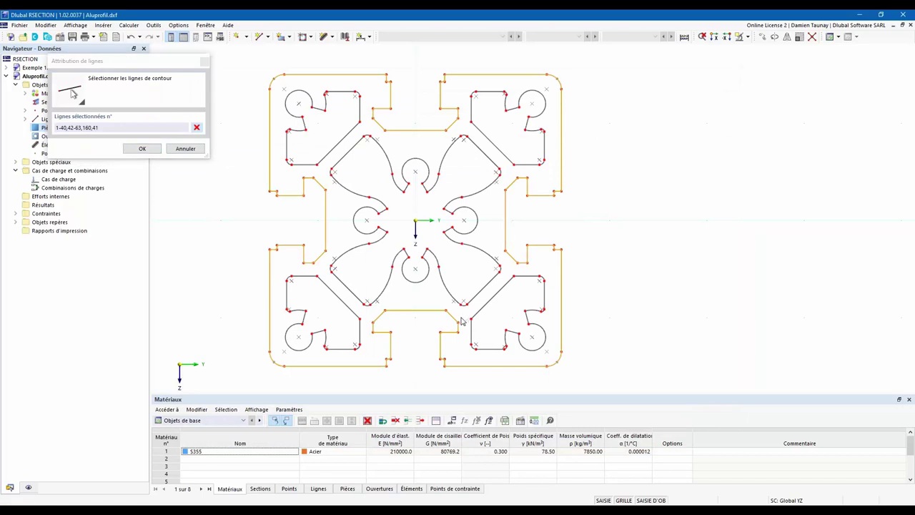
- Create the new part from the selected outer contour lines 1-63 and 160, and save the model's input data
left_click(142, 148)
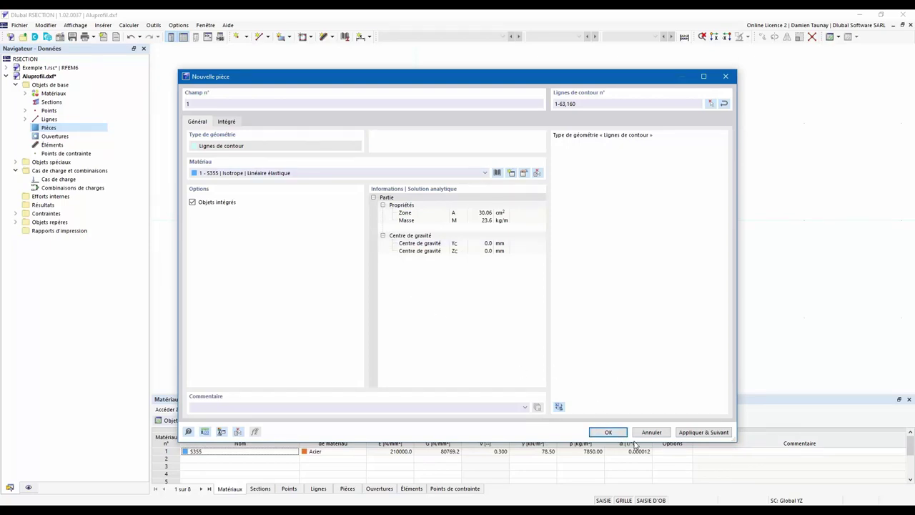
left_click(607, 430)
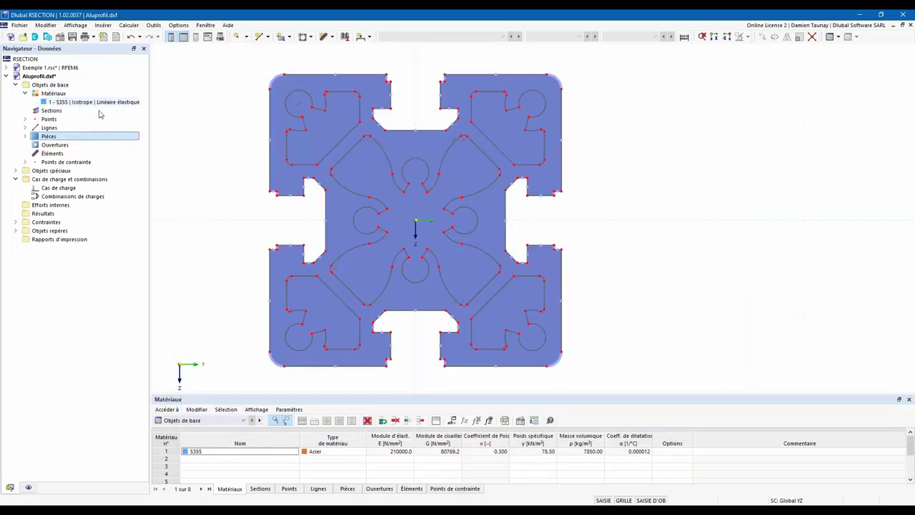
key("ctrl+s")
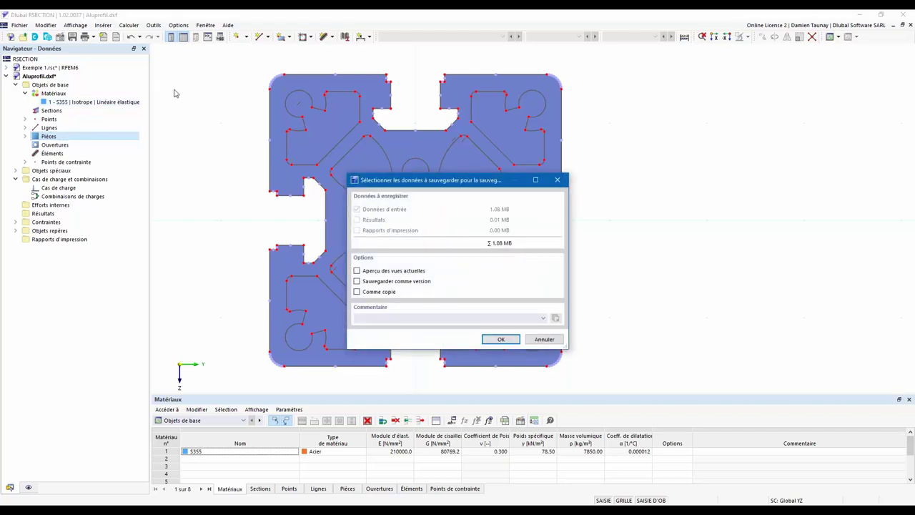
left_click(501, 339)
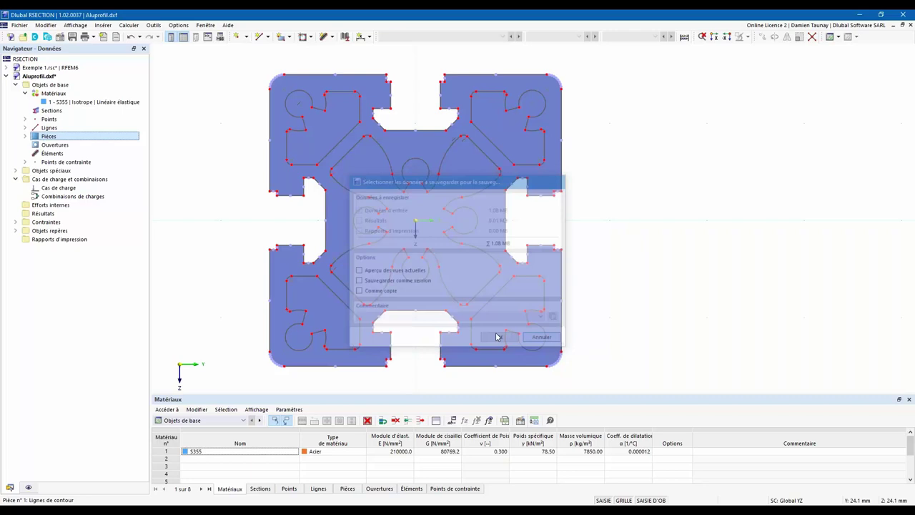
- Edit material S355 and filter the material library to the region Union européenne and the material type Aluminium
right_click(57, 103)
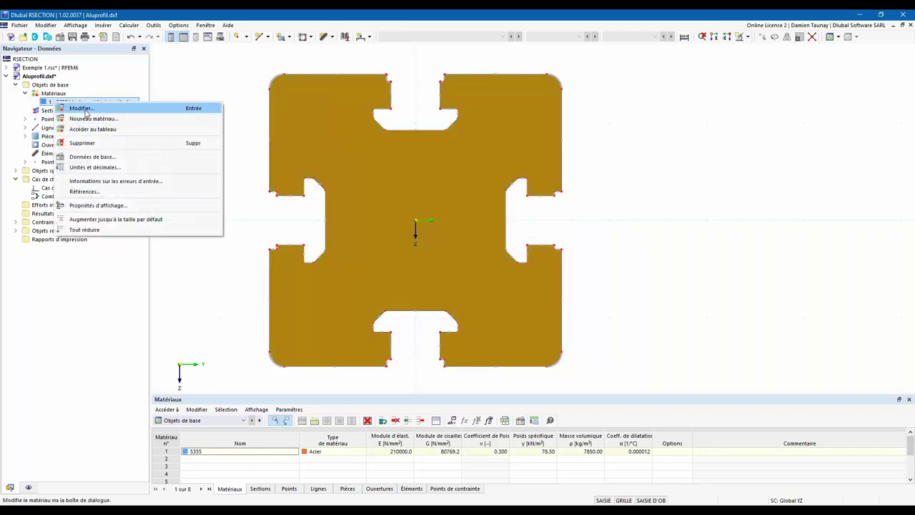
left_click(85, 111)
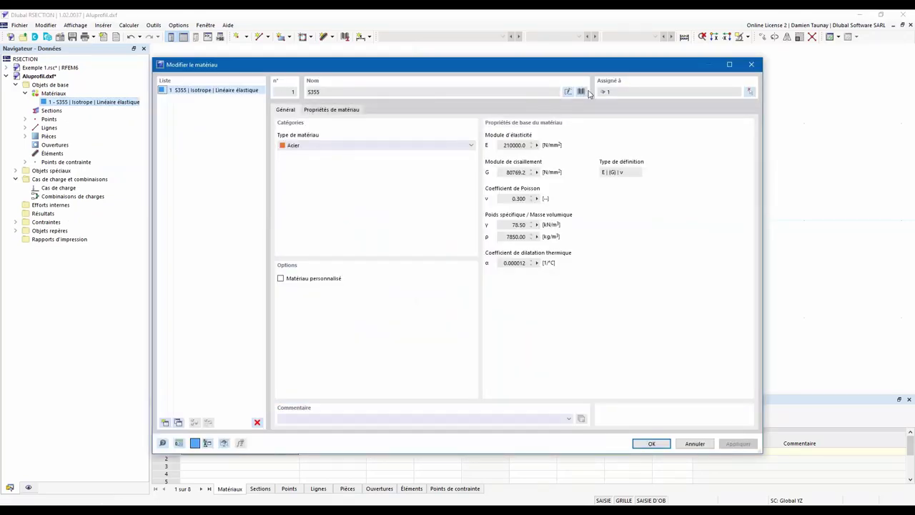
left_click(583, 94)
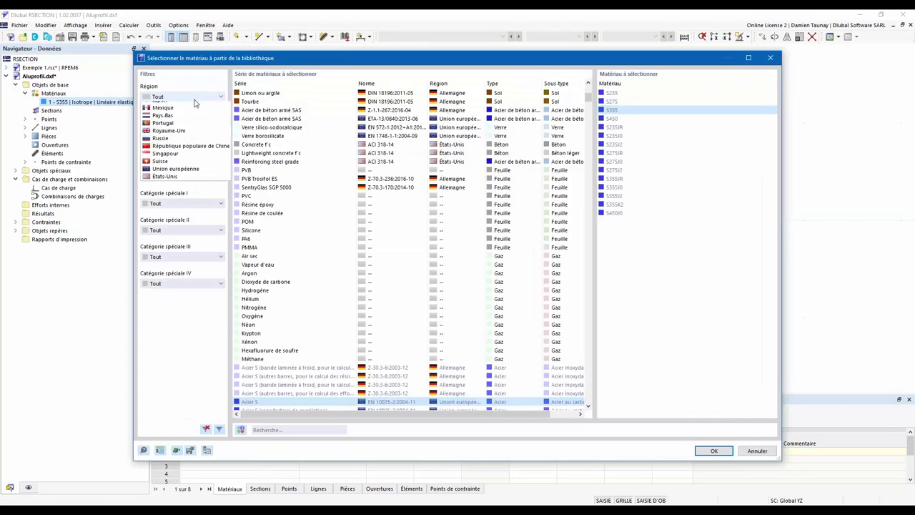
left_click(182, 97)
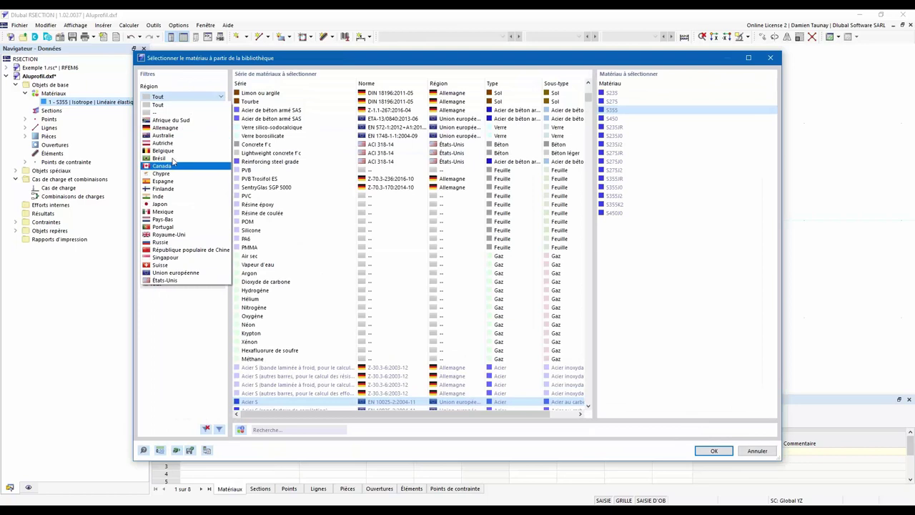
left_click(173, 272)
left_click(172, 125)
left_click(167, 170)
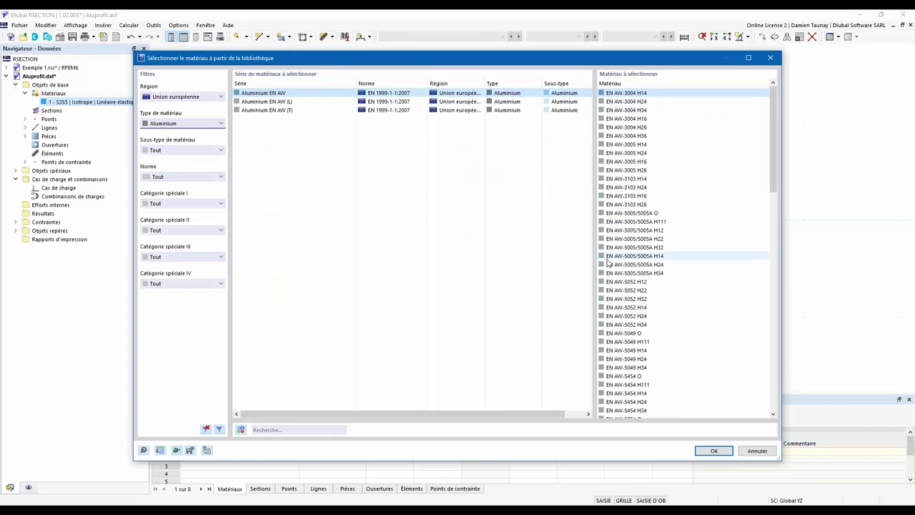
- Replace the material with EN AW-6082 T61 from the Aluminium EN AW series, review its properties and accept the change
scroll(619, 357, "down", 3)
scroll(620, 361, "down", 6)
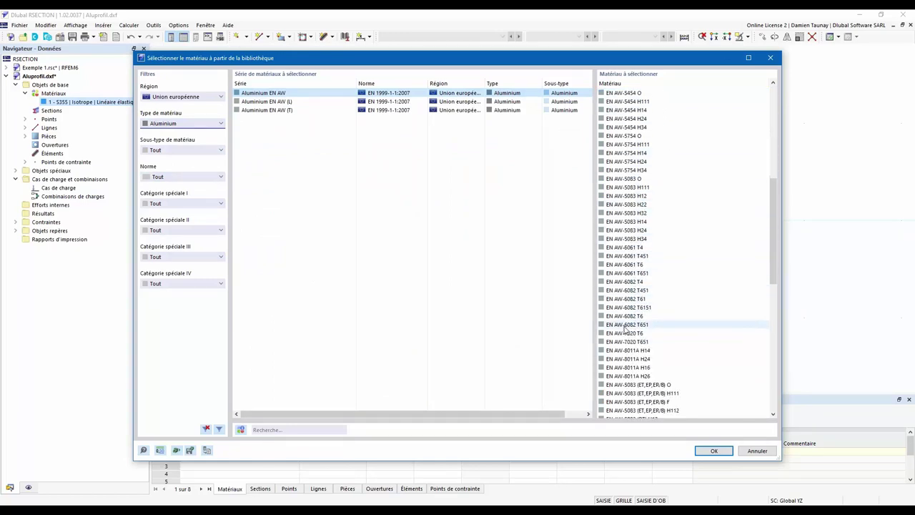
scroll(625, 304, "down", 2)
left_click(625, 300)
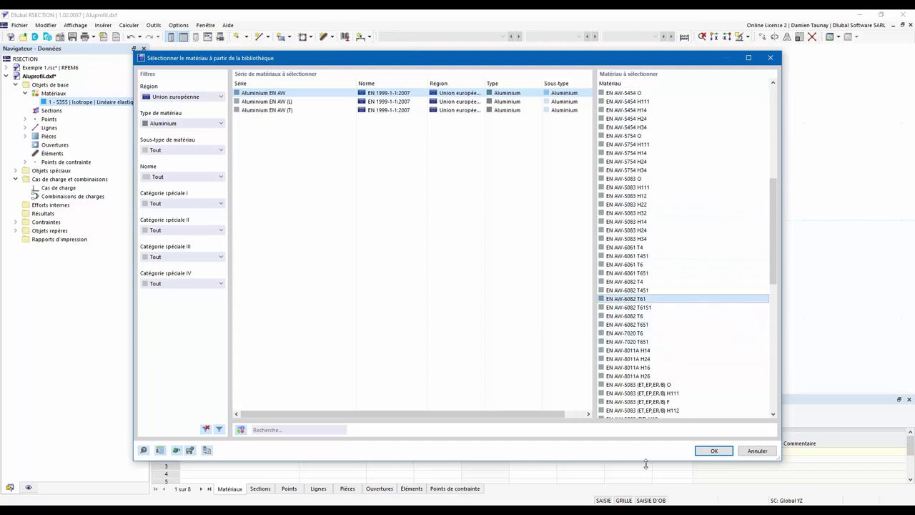
scroll(647, 395, "down", 3)
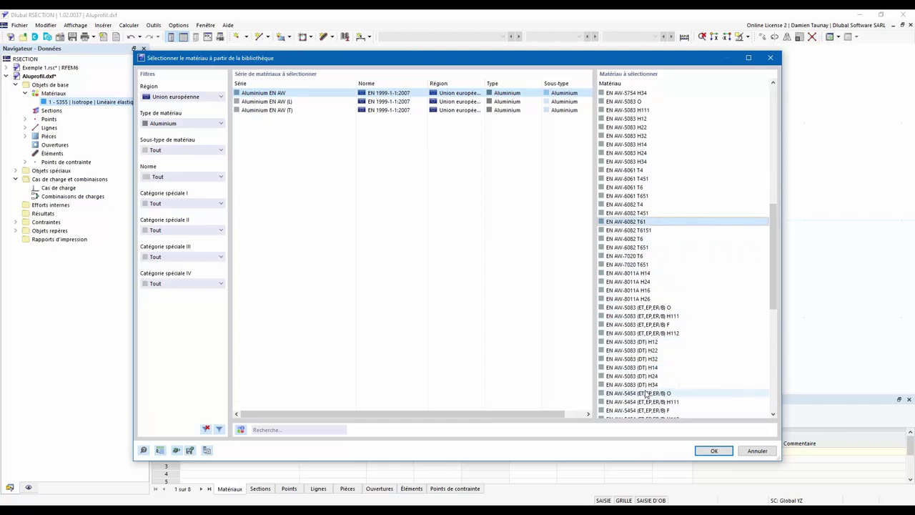
left_click(712, 451)
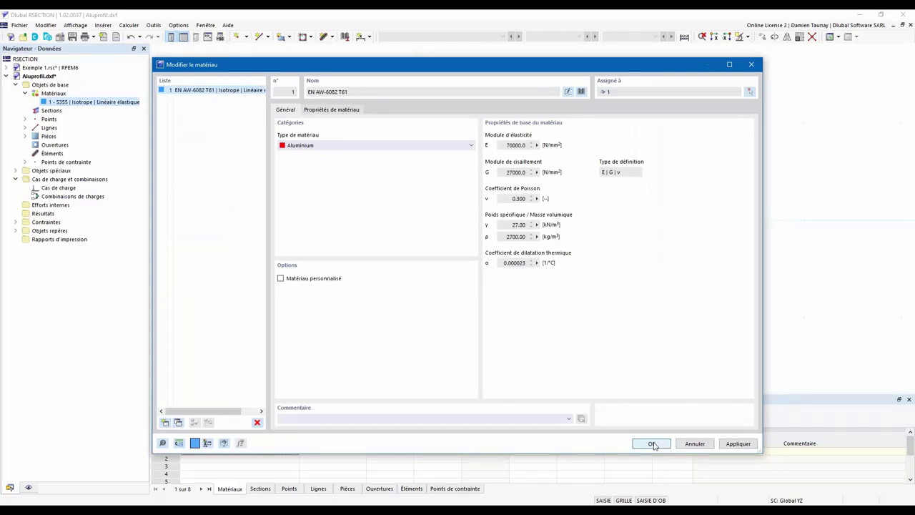
left_click(324, 111)
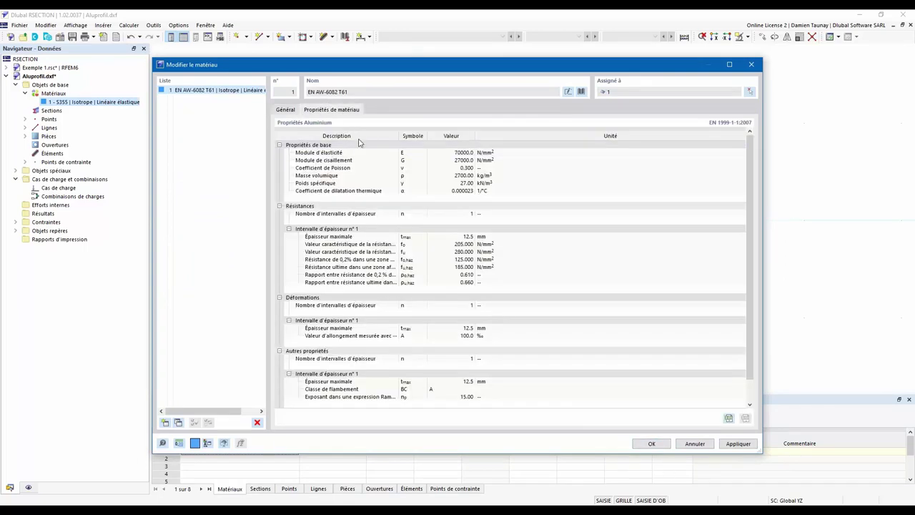
left_click(287, 114)
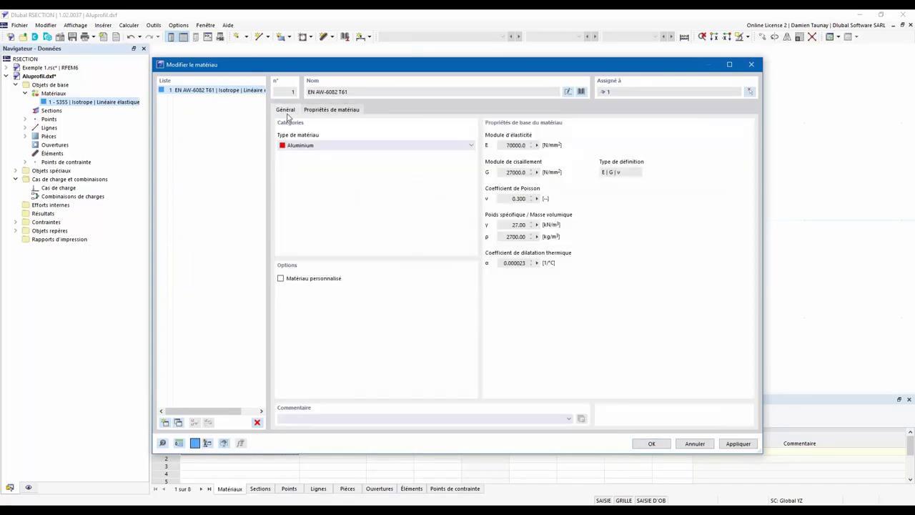
left_click(652, 444)
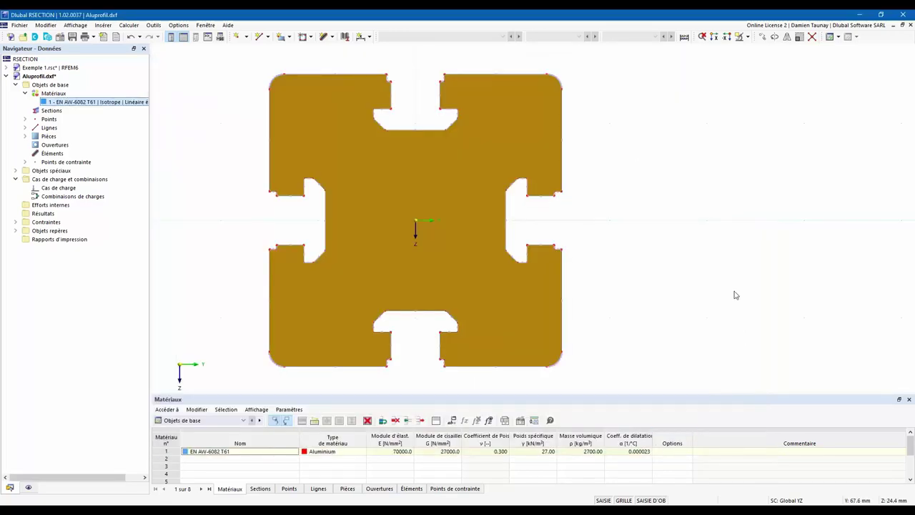
- Enable Matériau personnalisé for EN AW-6082 T61 and go through its editable base properties
right_click(69, 102)
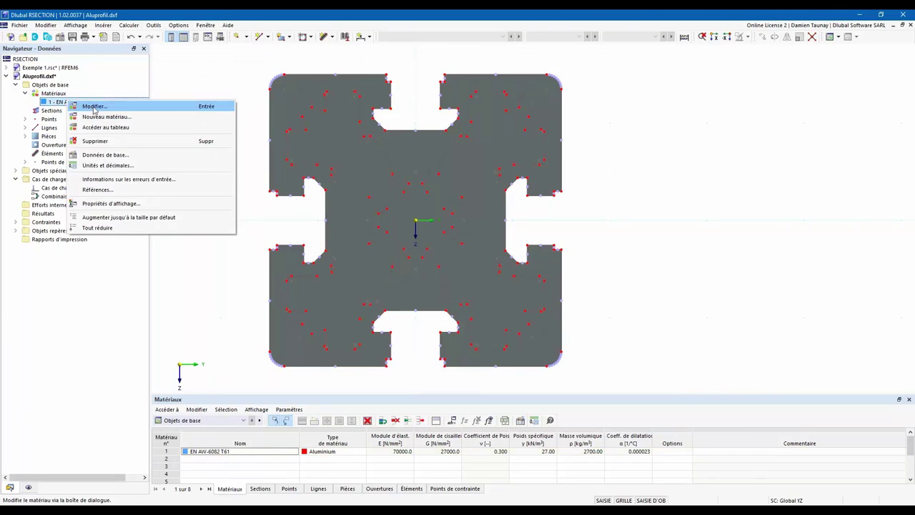
left_click(94, 108)
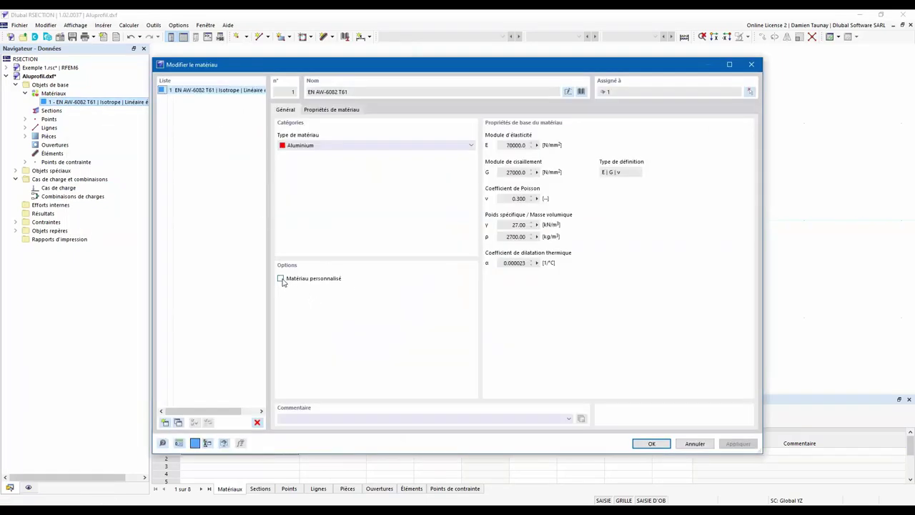
left_click(281, 279)
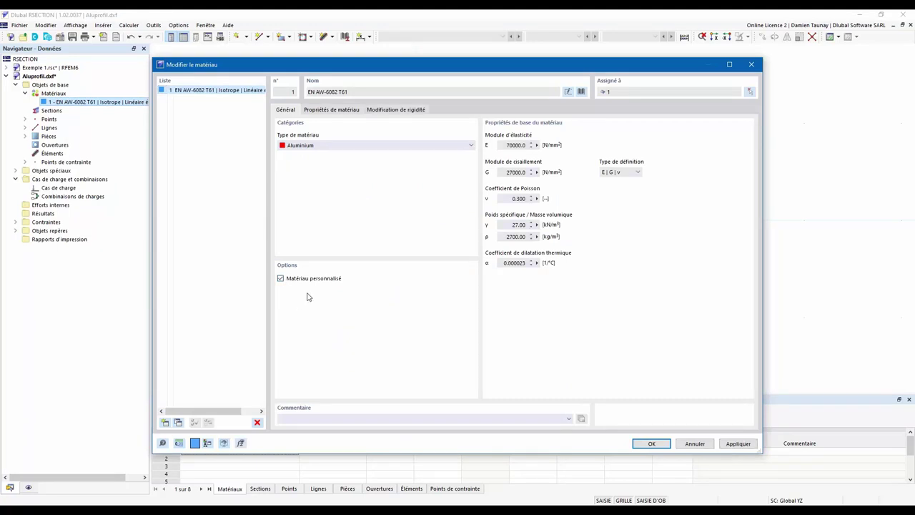
left_click(334, 110)
left_click(468, 152)
left_click(465, 161)
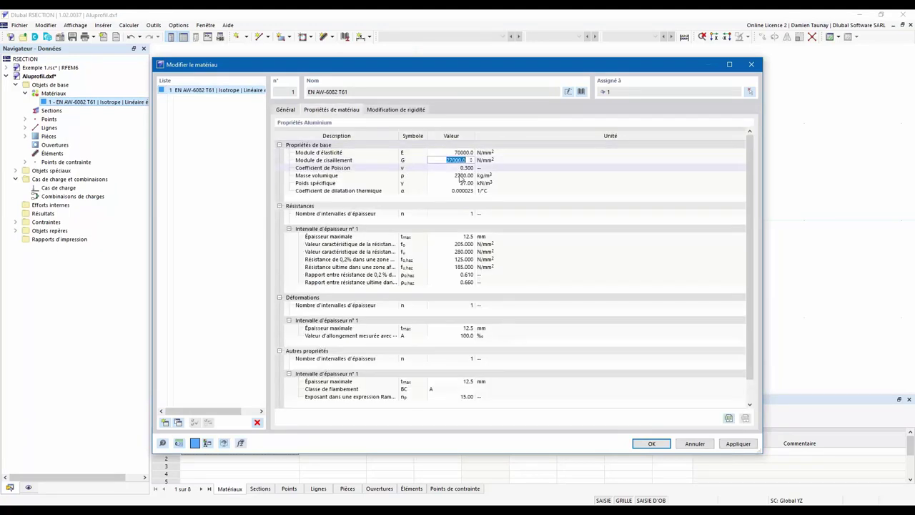
left_click(462, 167)
key("Down")
key("Down")
key("Down")
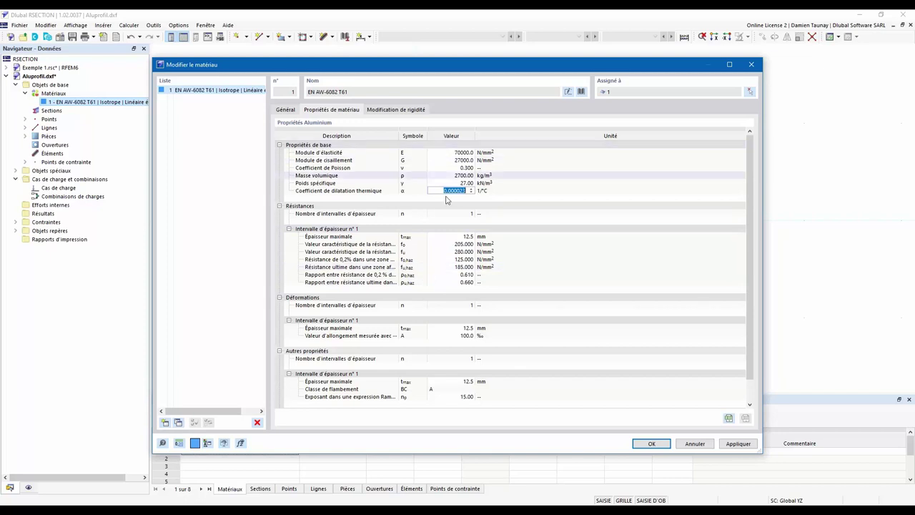
- Disable Matériau personnalisé, check the locked material properties and accept the material
left_click(285, 110)
left_click(280, 278)
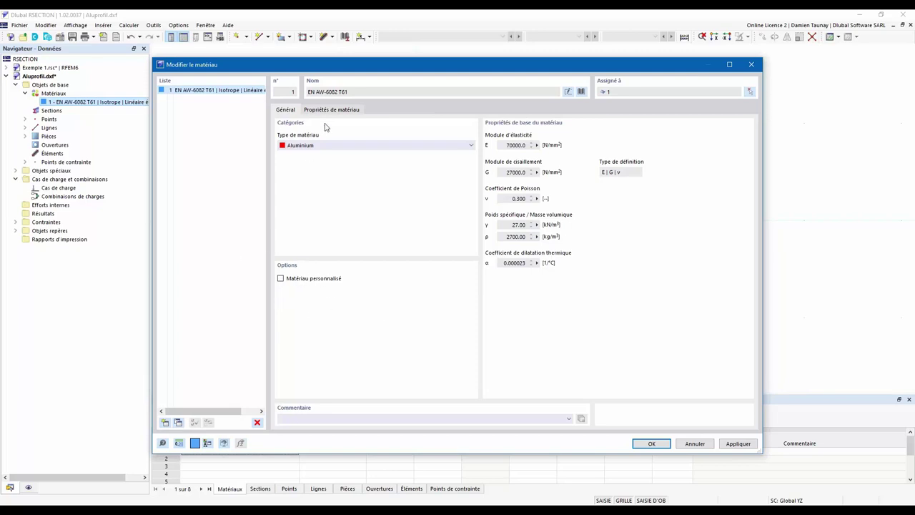
left_click(331, 112)
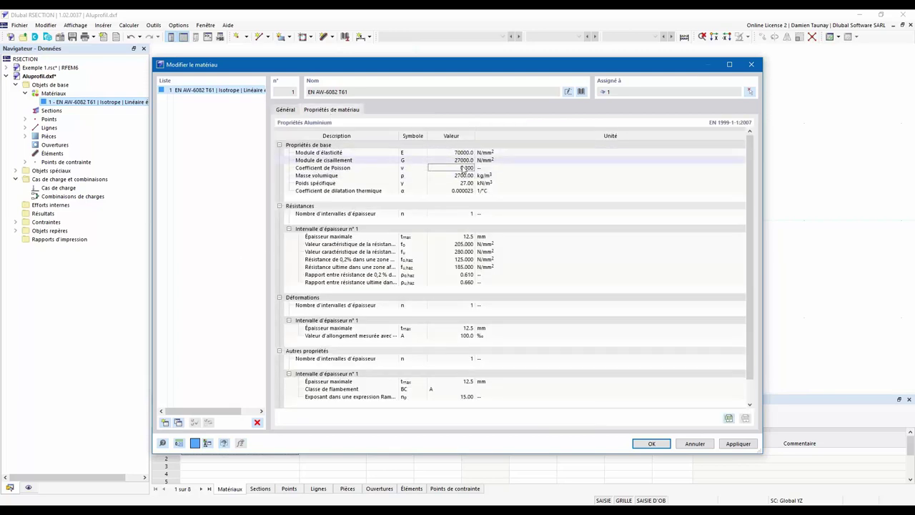
left_click(284, 111)
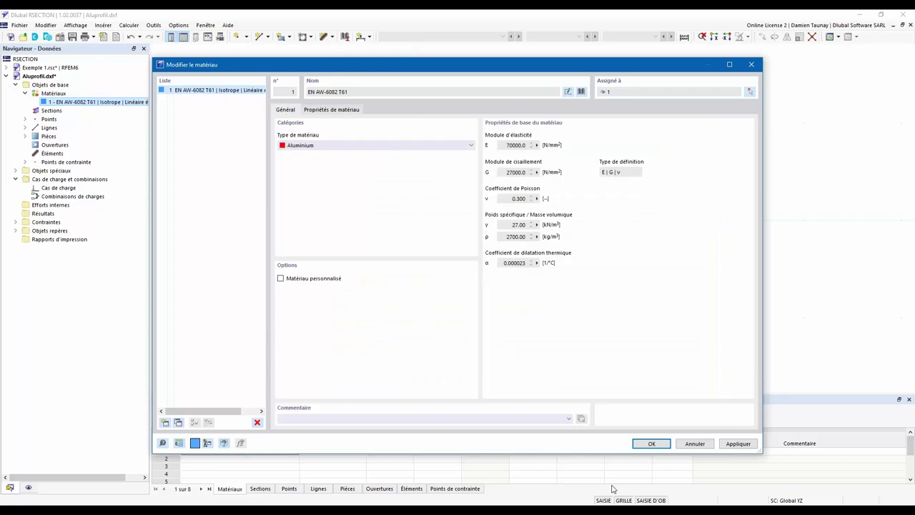
left_click(651, 443)
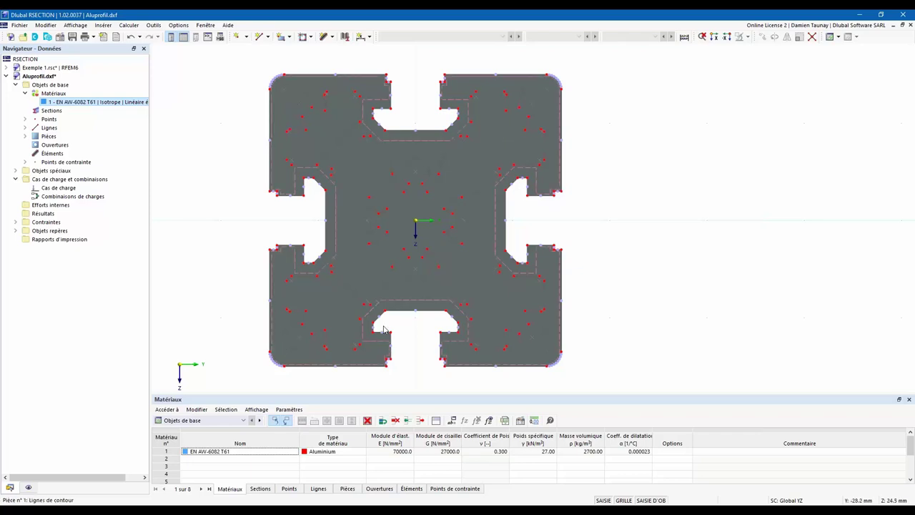
- Create an opening in the profile's upper-left corner from the inner contour lines 142-154 and 159
left_click(57, 145)
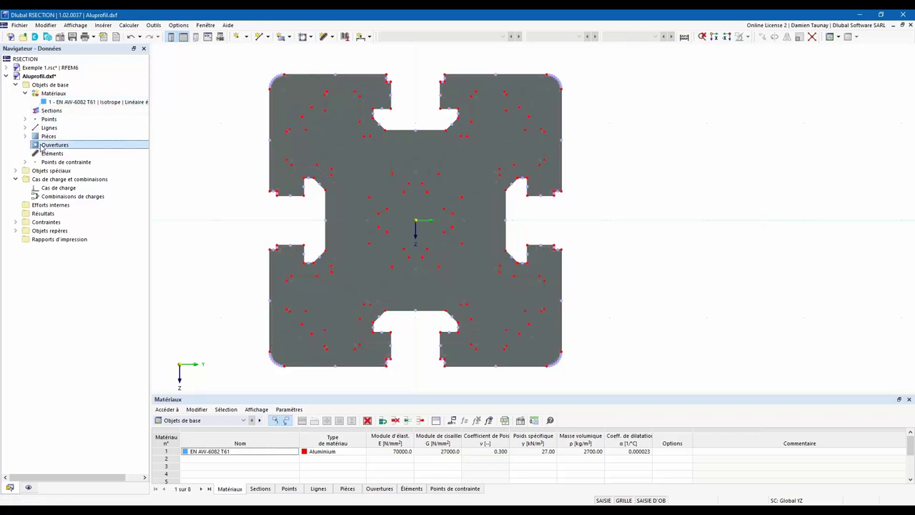
right_click(62, 147)
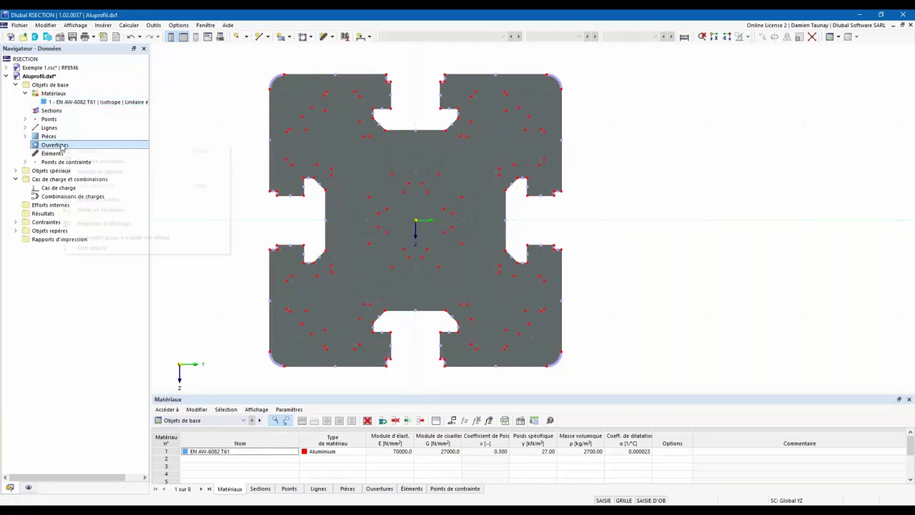
left_click(92, 164)
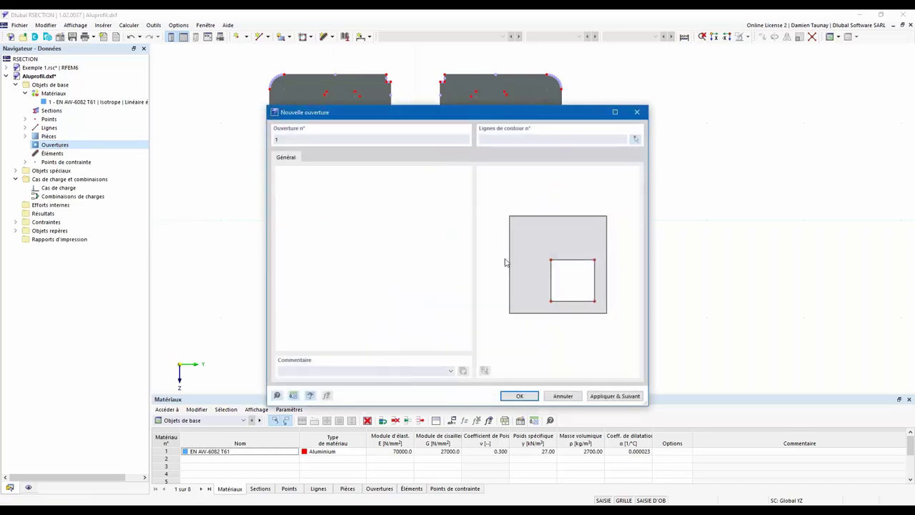
left_click(635, 139)
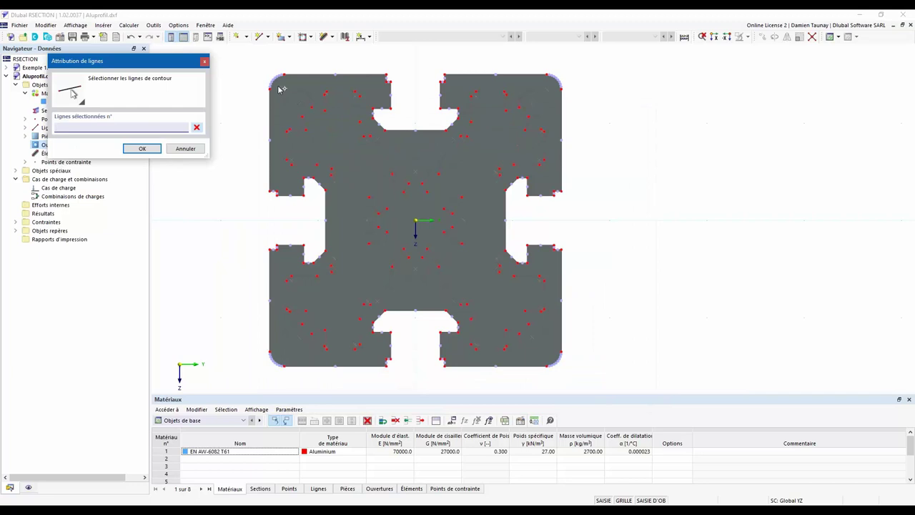
left_click_drag(279, 89, 364, 175)
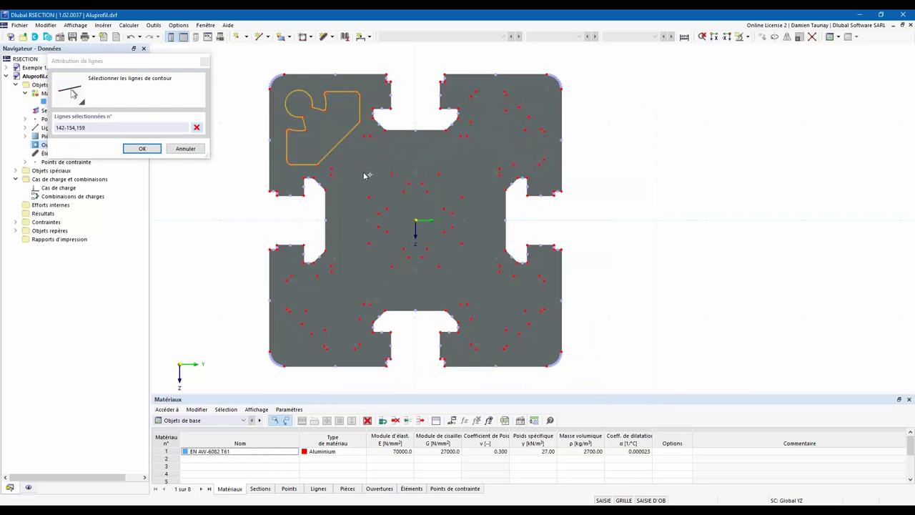
left_click(143, 148)
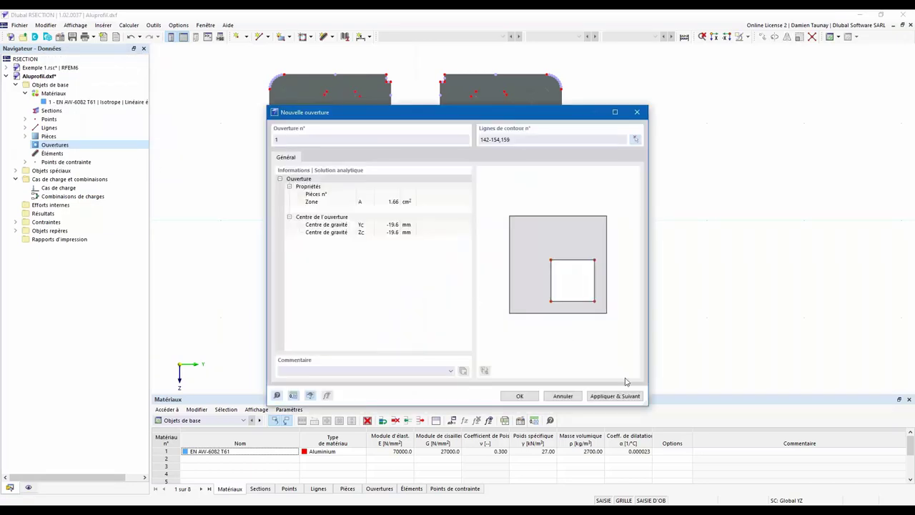
left_click(521, 396)
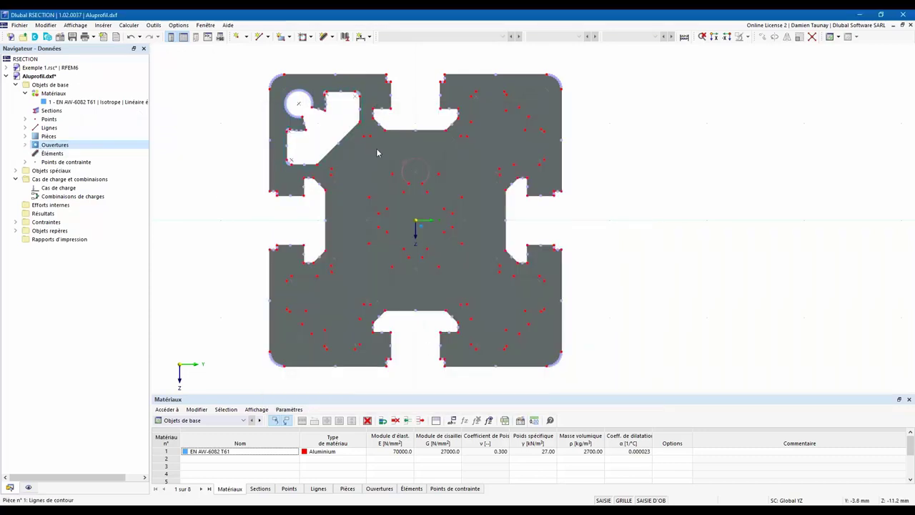
- Rotate the corner opening about the origin with three copies at a 90° rotation angle
left_click(355, 182)
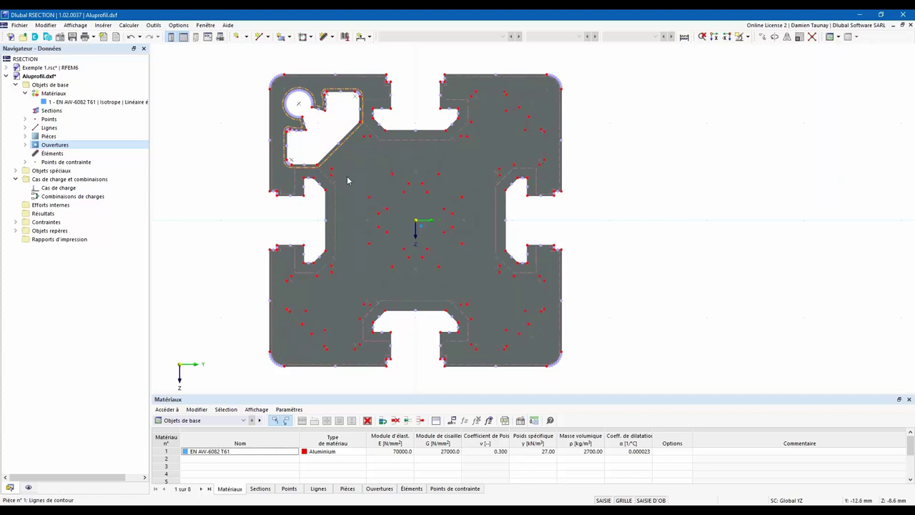
left_click(775, 36)
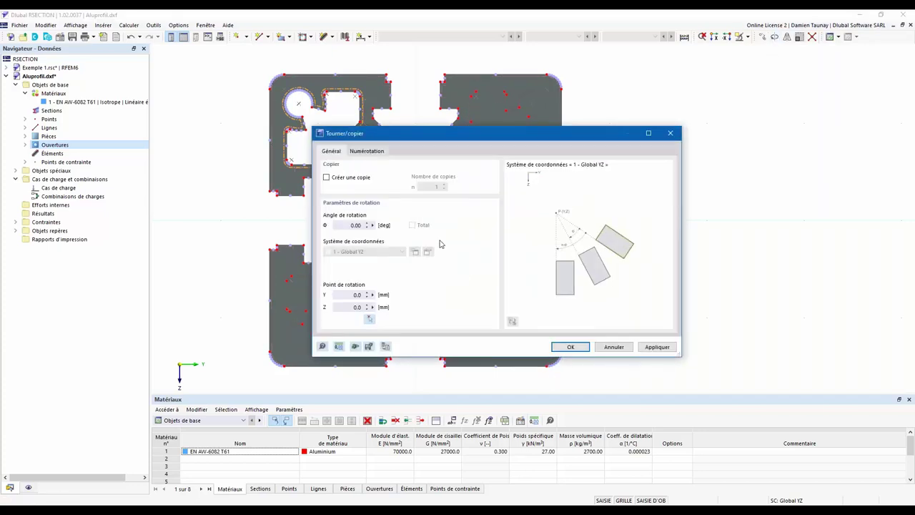
left_click(345, 179)
left_click(444, 184)
left_click(444, 184)
left_click(346, 225)
type("90")
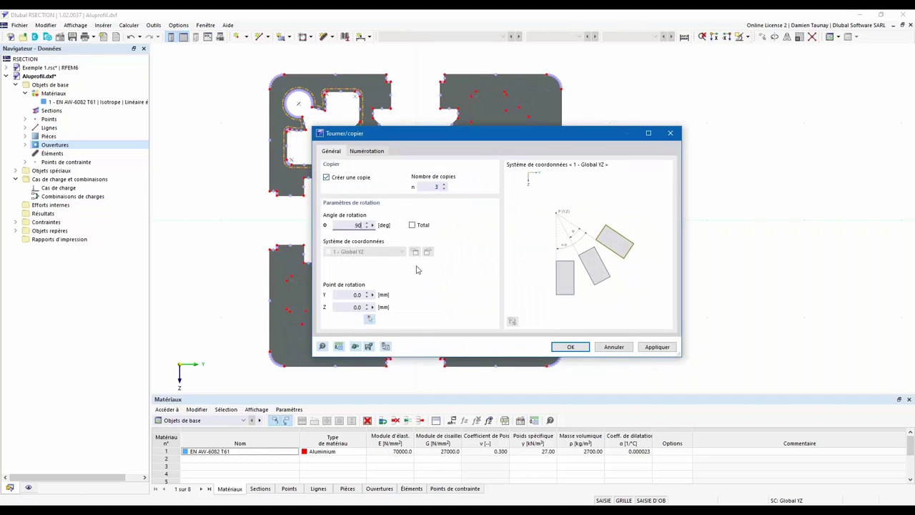
left_click(579, 349)
left_click(578, 349)
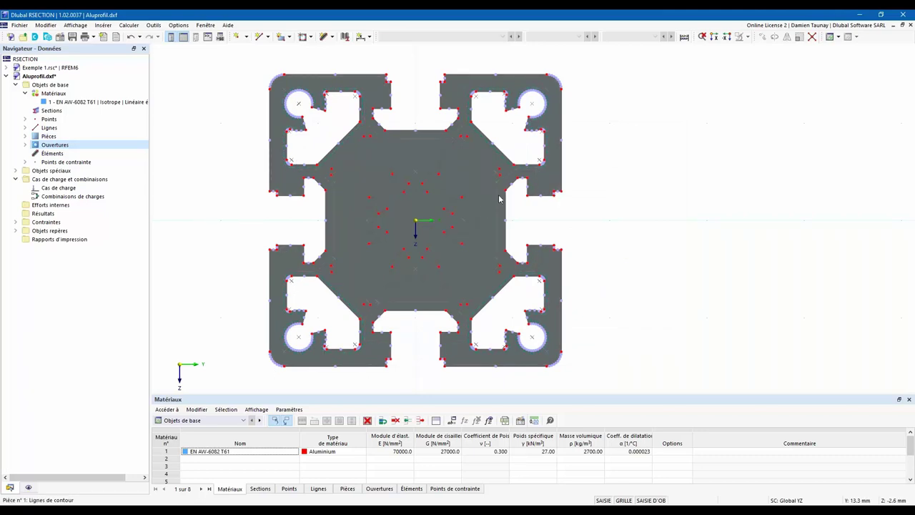
- Start a new opening and select the central inner contour lines as its boundary, including the missed lines 97 and 157
right_click(50, 145)
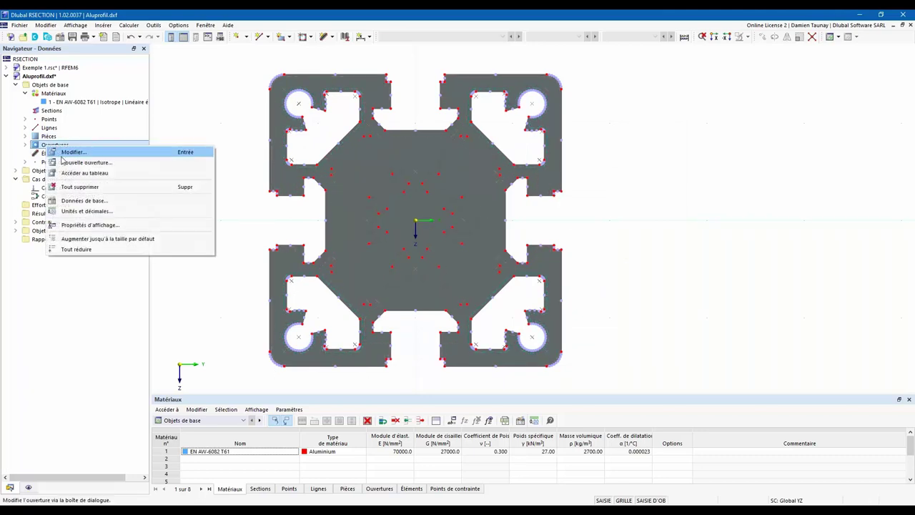
left_click(78, 162)
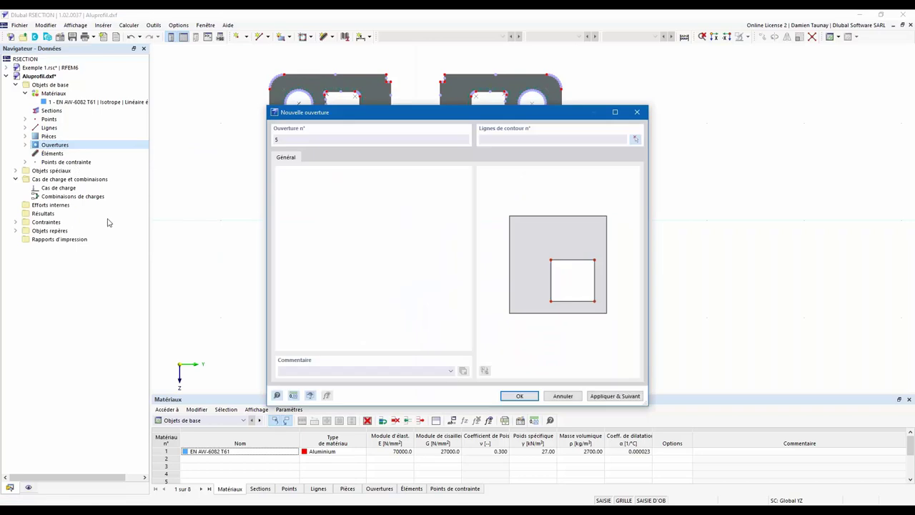
left_click(635, 139)
left_click_drag(330, 130, 509, 322)
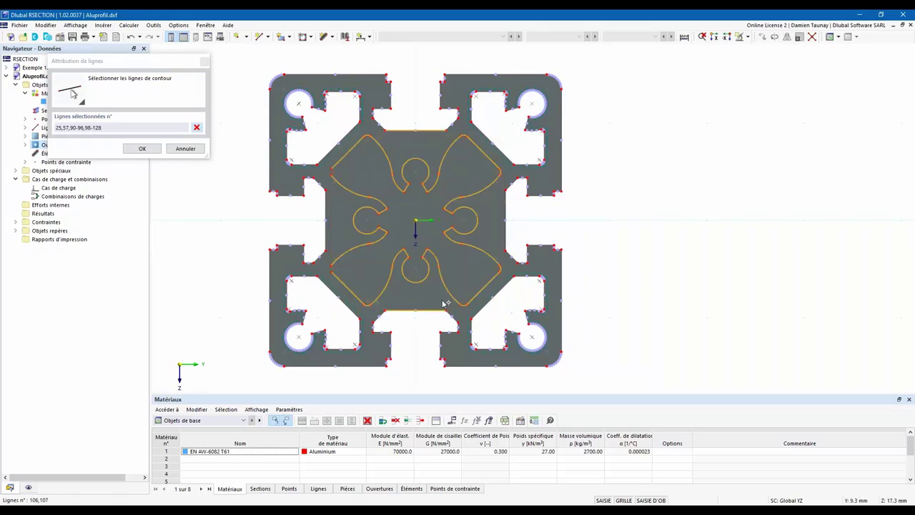
scroll(329, 271, "up", 3)
left_click(340, 275)
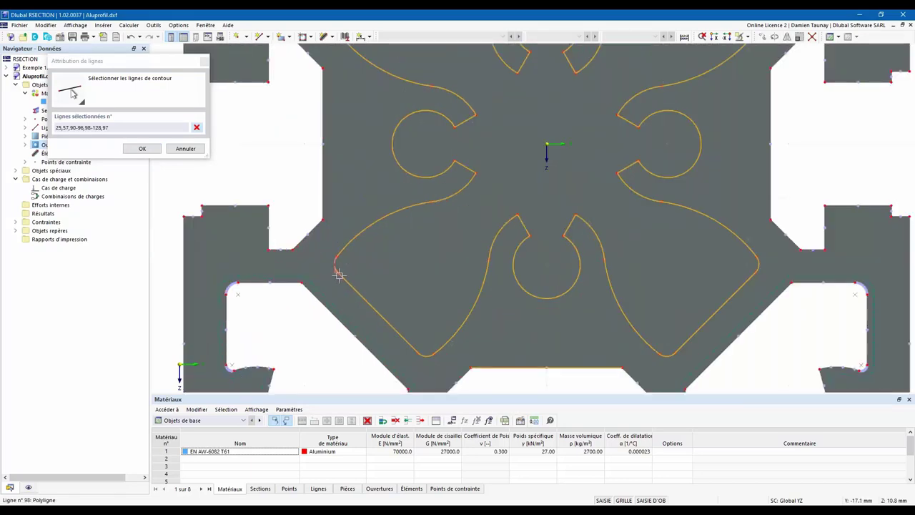
scroll(340, 275, "down", 5)
scroll(343, 183, "up", 6)
left_click(333, 209)
scroll(342, 209, "down", 3)
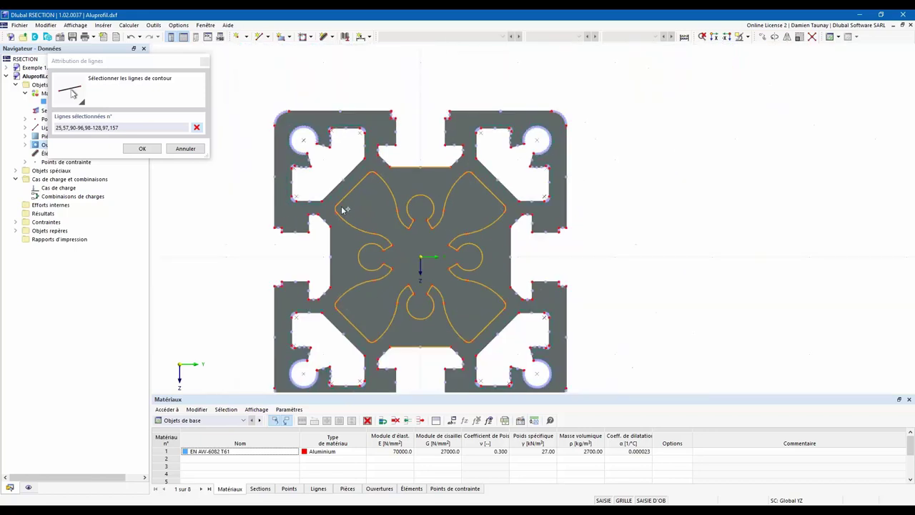
- Remove outer contour lines 25 and 57 from the selection and create the central opening from lines 90-128 and 157
left_click(432, 168)
left_click(429, 352)
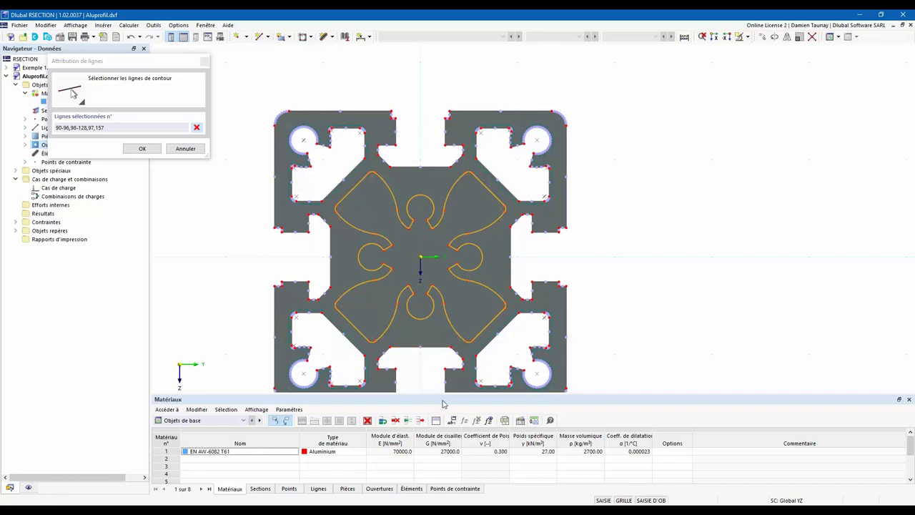
middle_click_drag(496, 307, 507, 268)
left_click(143, 148)
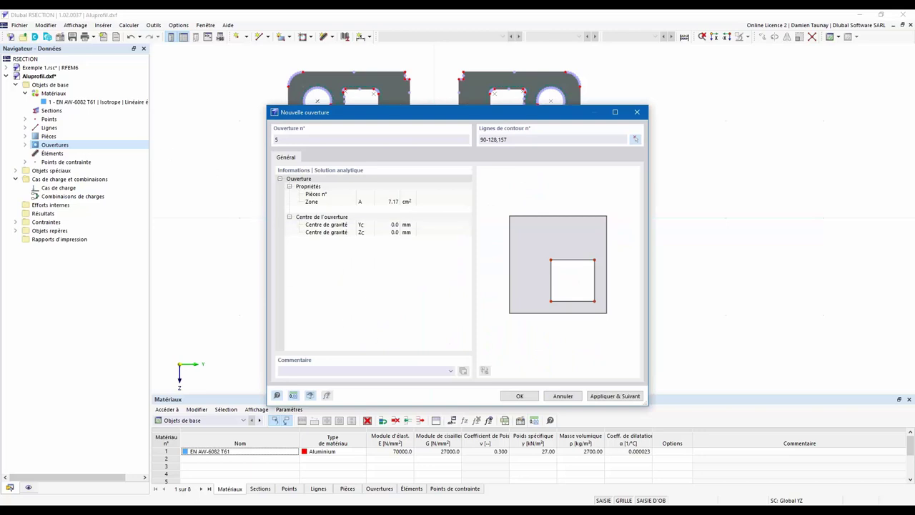
left_click_drag(343, 114, 513, 68)
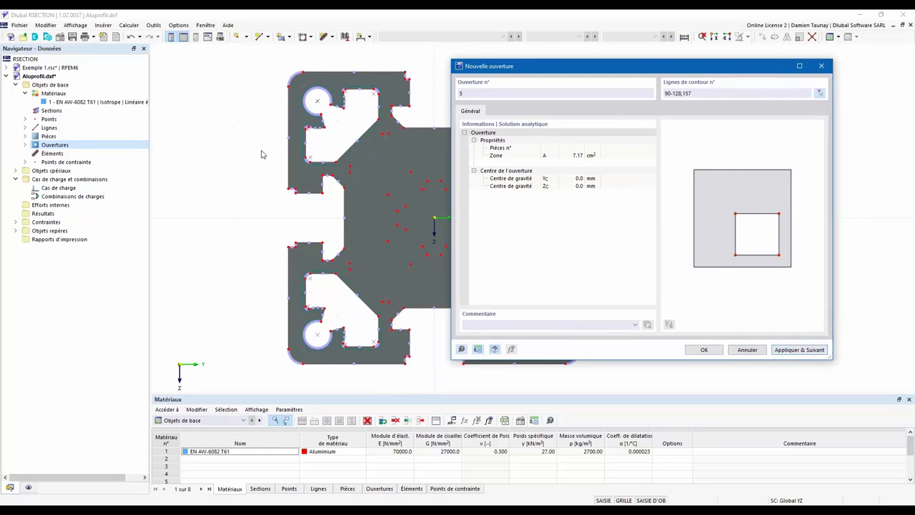
left_click(801, 350)
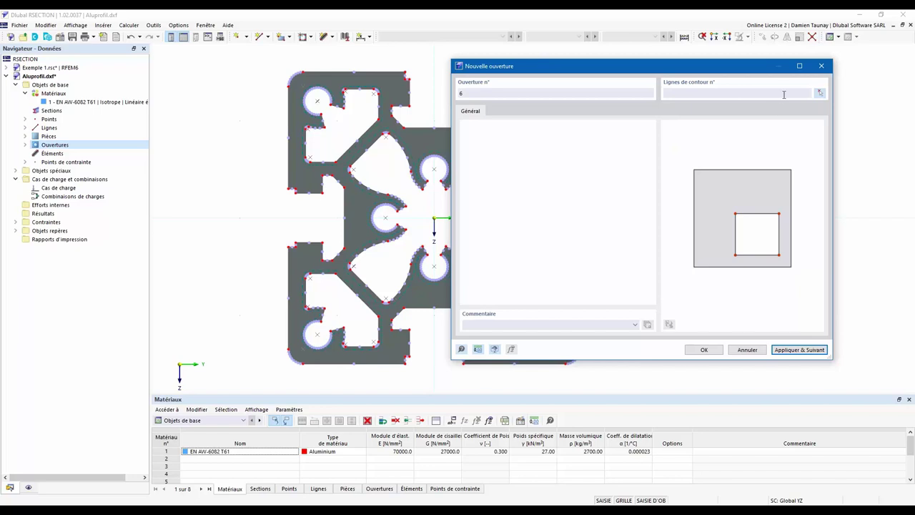
left_click(822, 66)
scroll(649, 254, "down", 1)
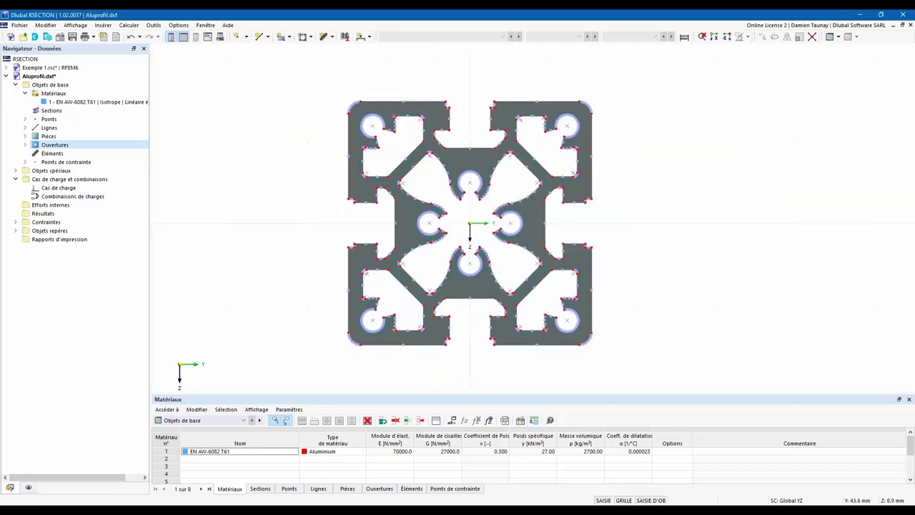
middle_click_drag(647, 259, 627, 253)
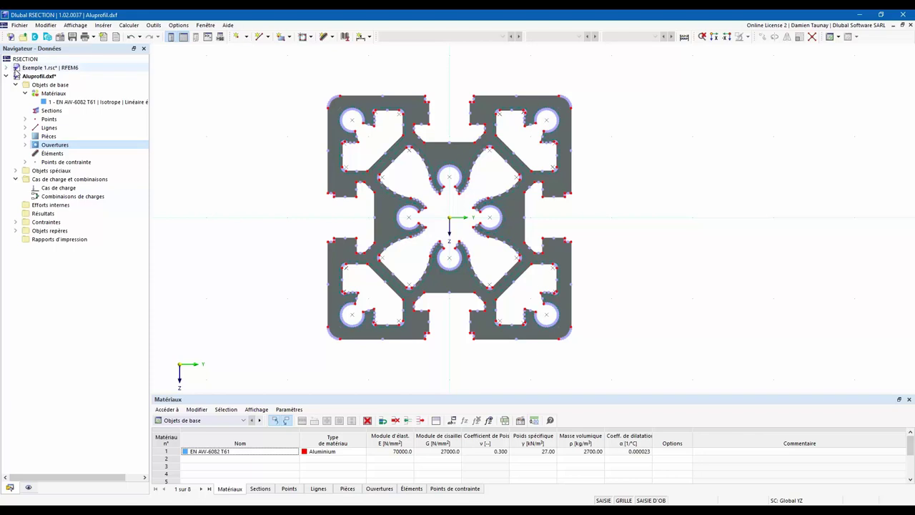
- Create and save a new model named Exemple 3 in the RFEM6 series, using Analyse aux éléments finis
left_click(7, 76)
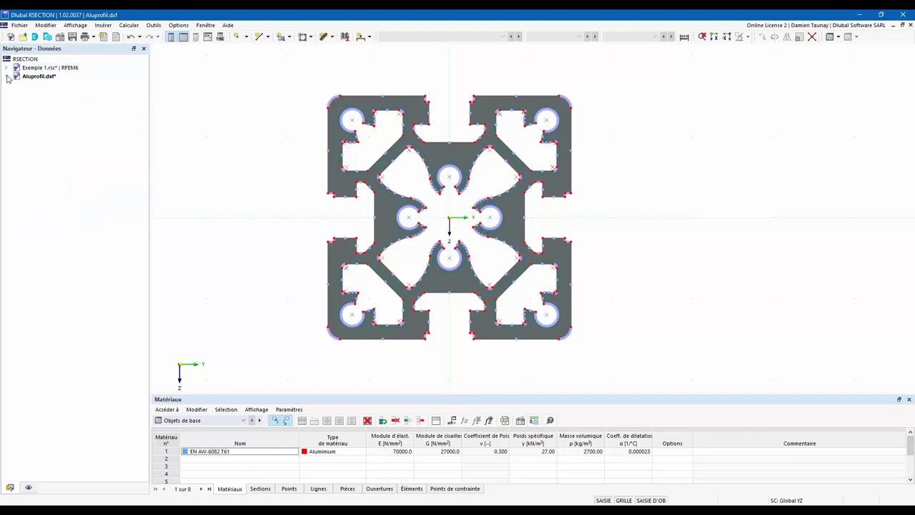
left_click(11, 37)
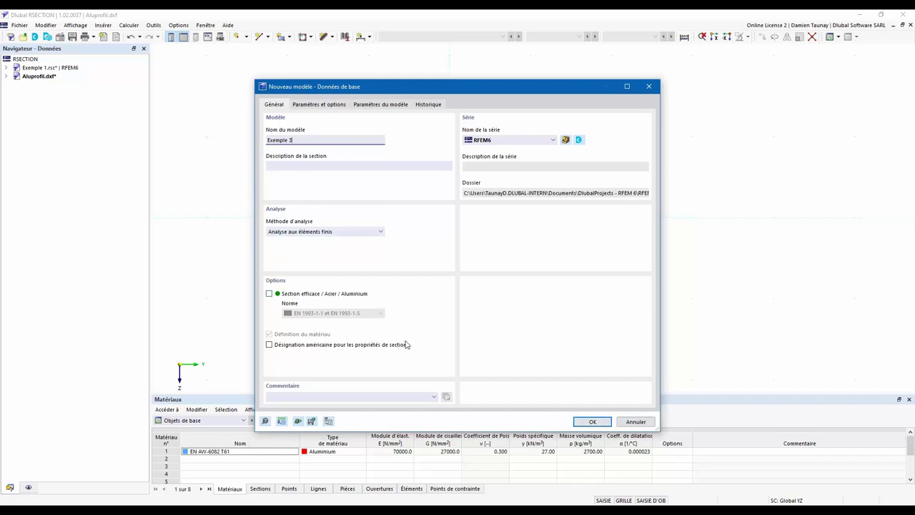
left_click(587, 422)
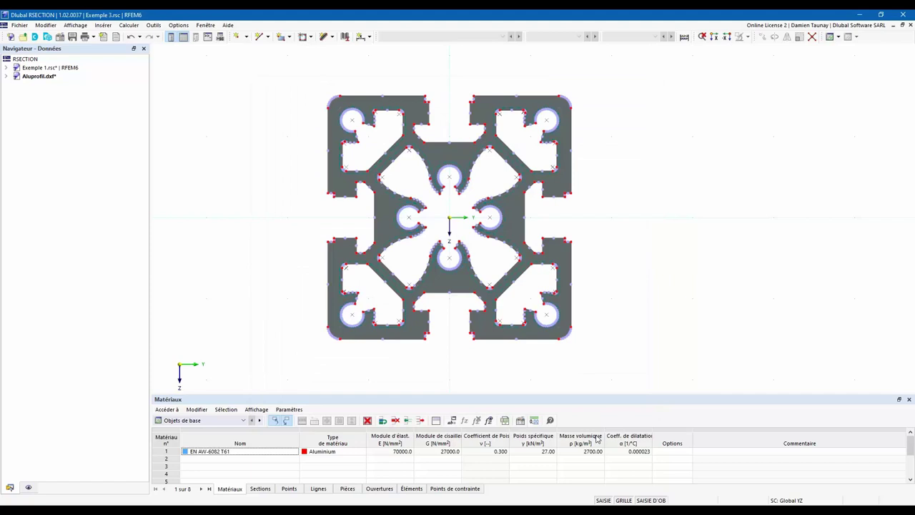
key("ctrl+s")
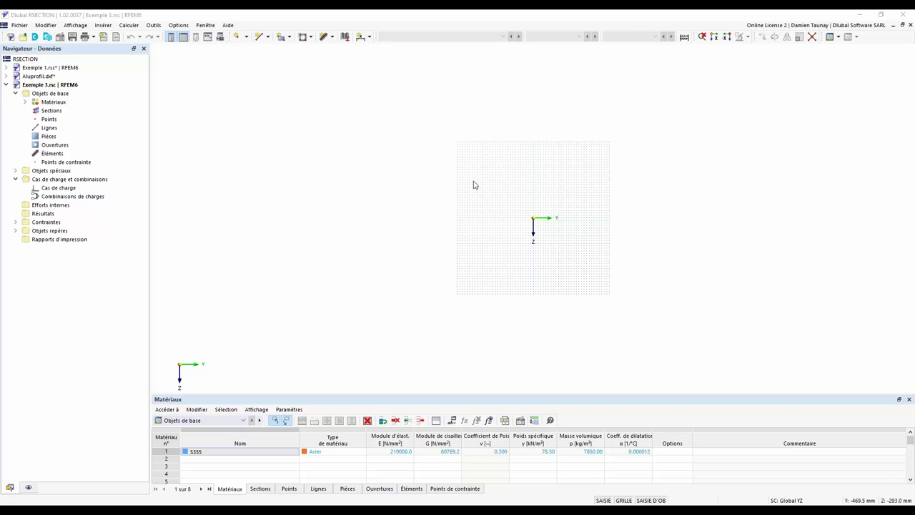
left_click(536, 235)
scroll(538, 233, "up", 3)
middle_click_drag(539, 233, 453, 233)
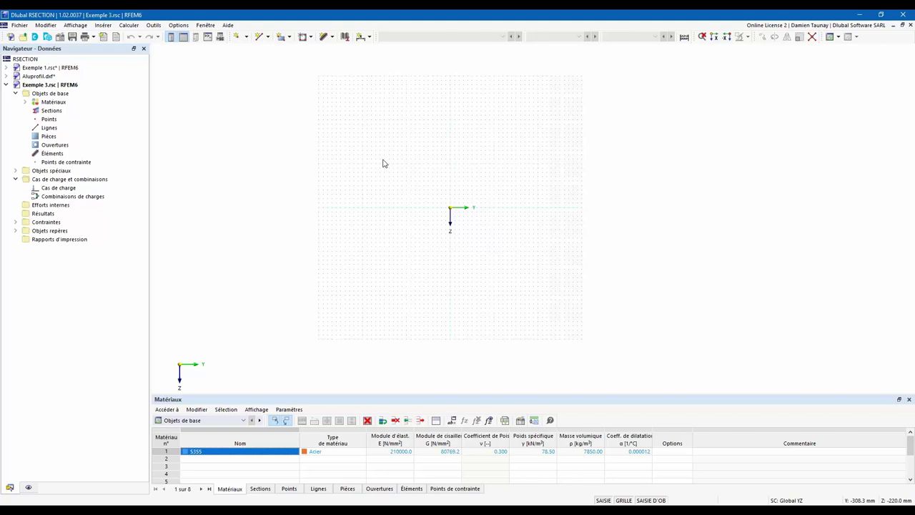
- Display the script manager and the console, and set the console up as a taller floating window over the work area
left_click(222, 40)
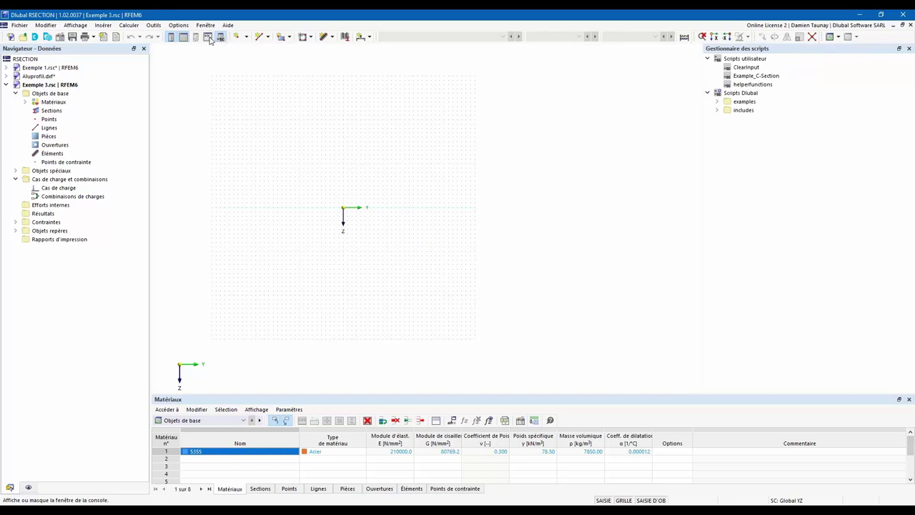
left_click(208, 37)
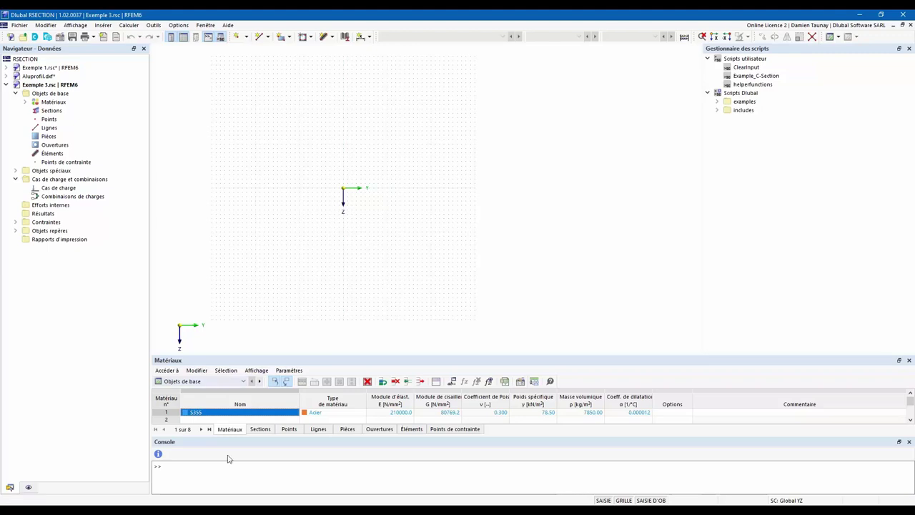
left_click_drag(223, 448, 272, 130)
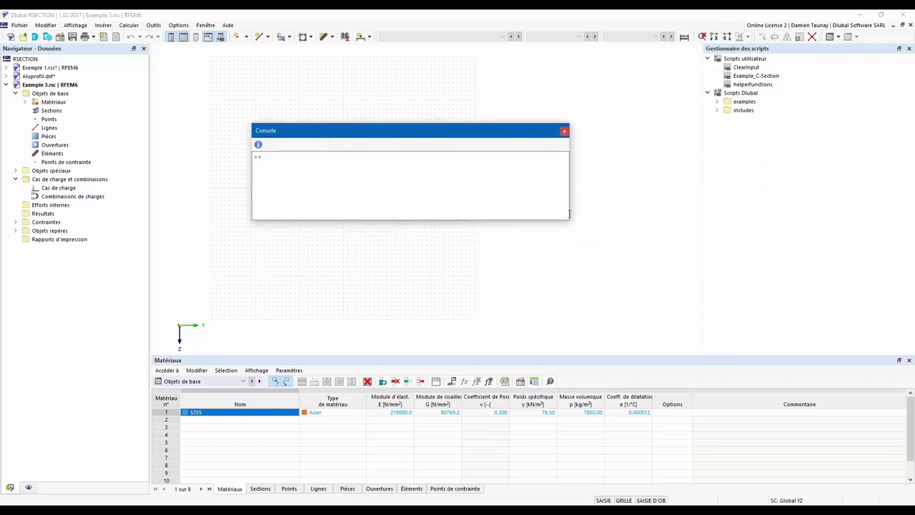
left_click_drag(570, 219, 534, 273)
left_click_drag(361, 130, 504, 123)
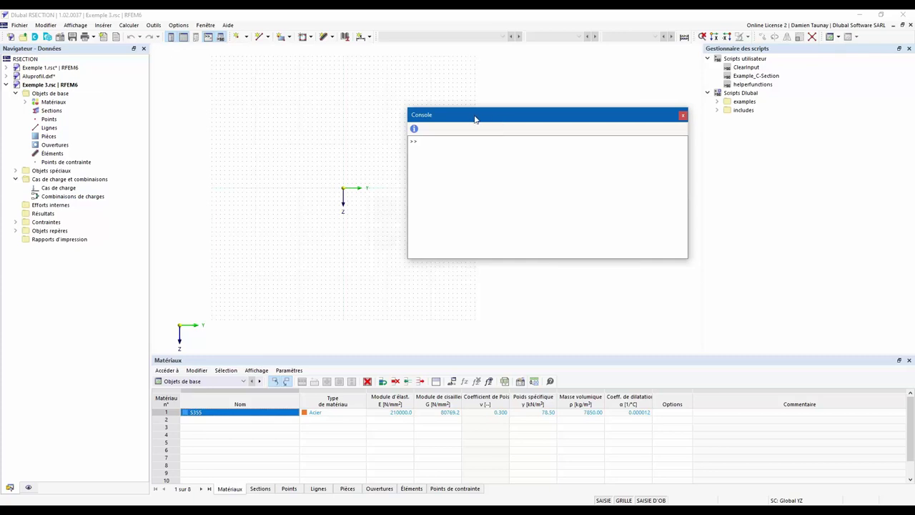
left_click_drag(474, 116, 396, 113)
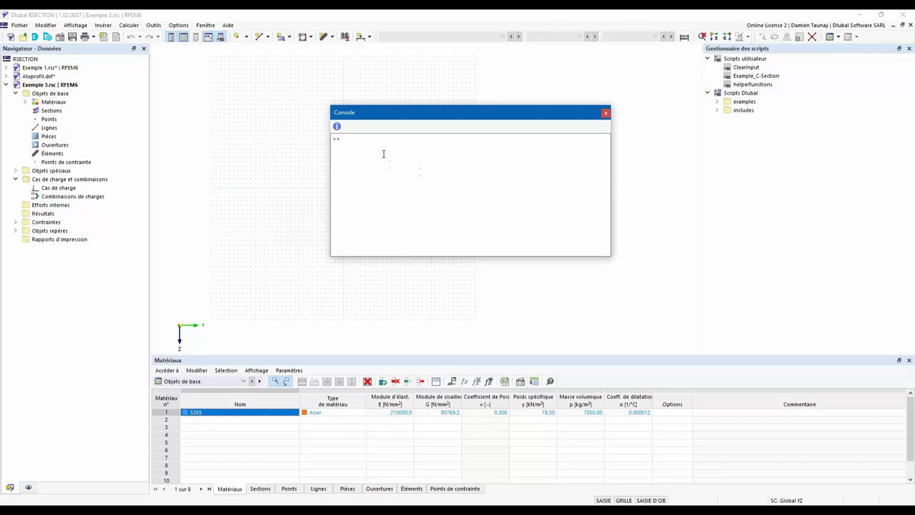
- Examine the descriptions of coordinate_1 and coordinate_2 among the object properties available for points
left_click(337, 126)
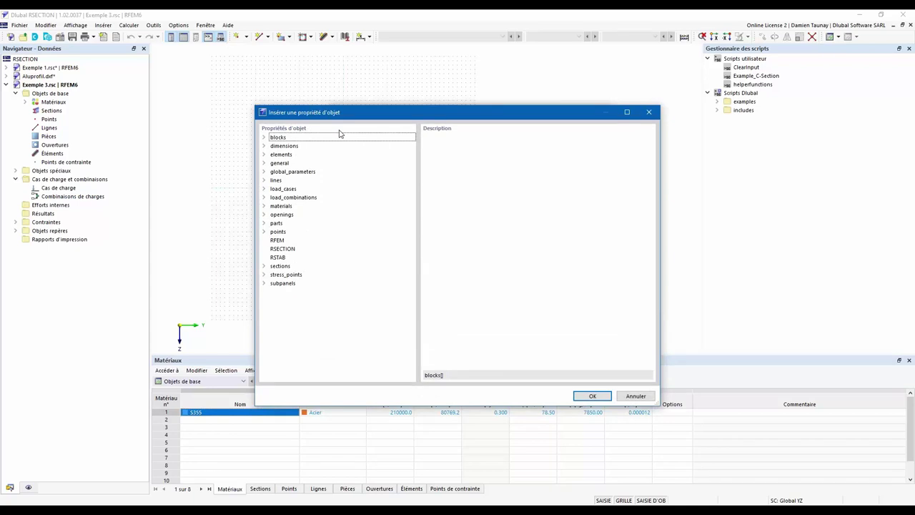
left_click(265, 233)
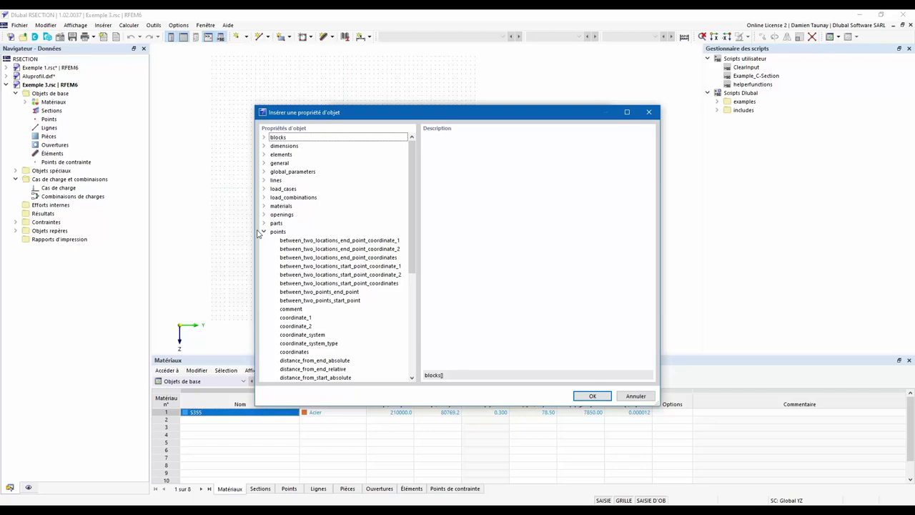
scroll(295, 320, "down", 1)
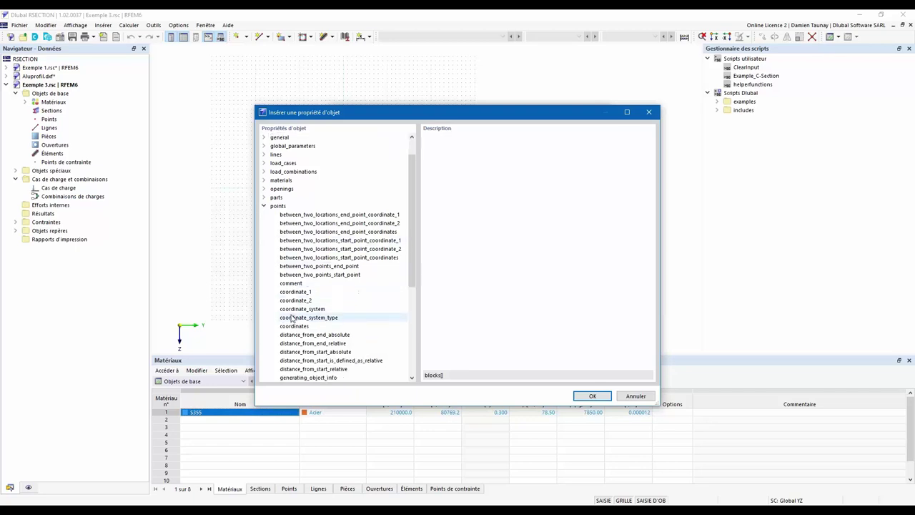
left_click(290, 295)
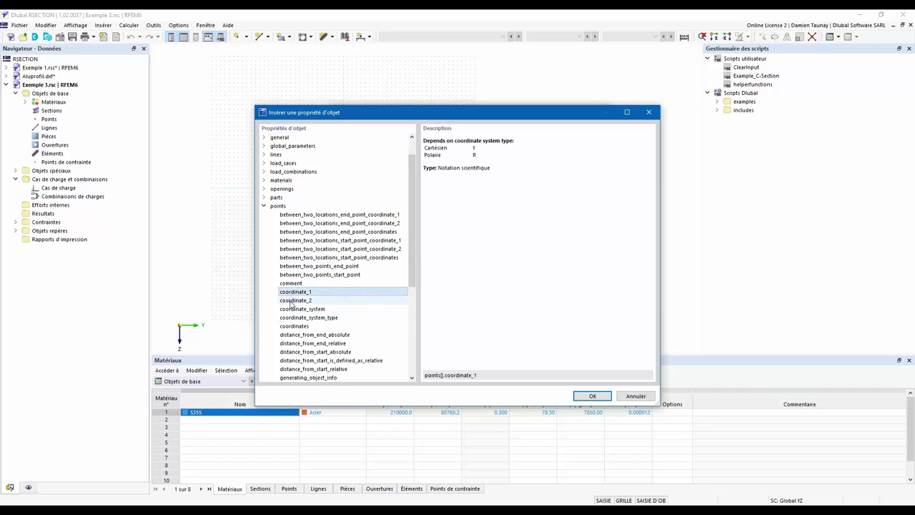
left_click(292, 301)
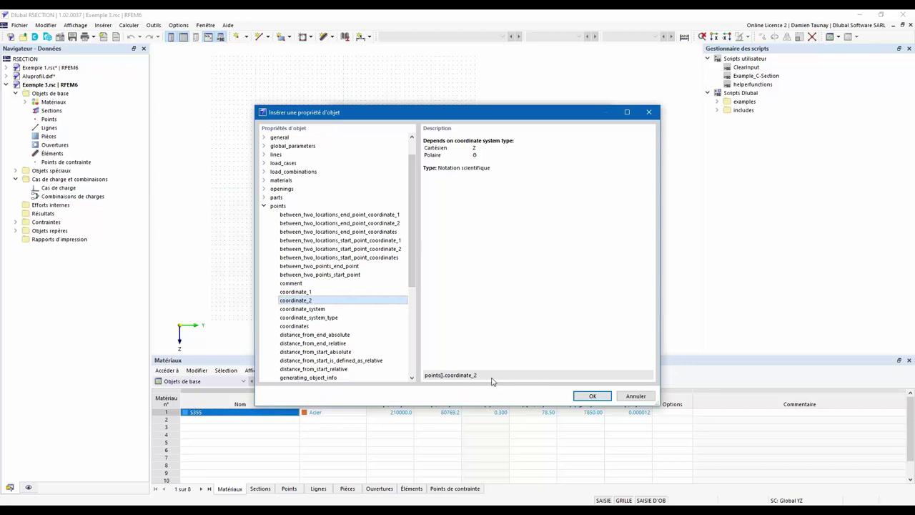
left_click(297, 292)
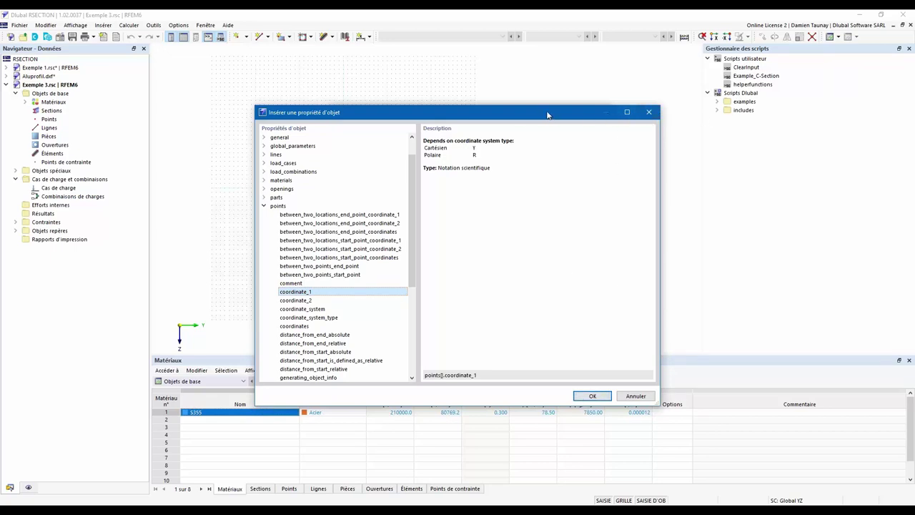
- Insert the points[].coordinate_1 property into the console and clear it from the command line again
left_click_drag(552, 115, 568, 236)
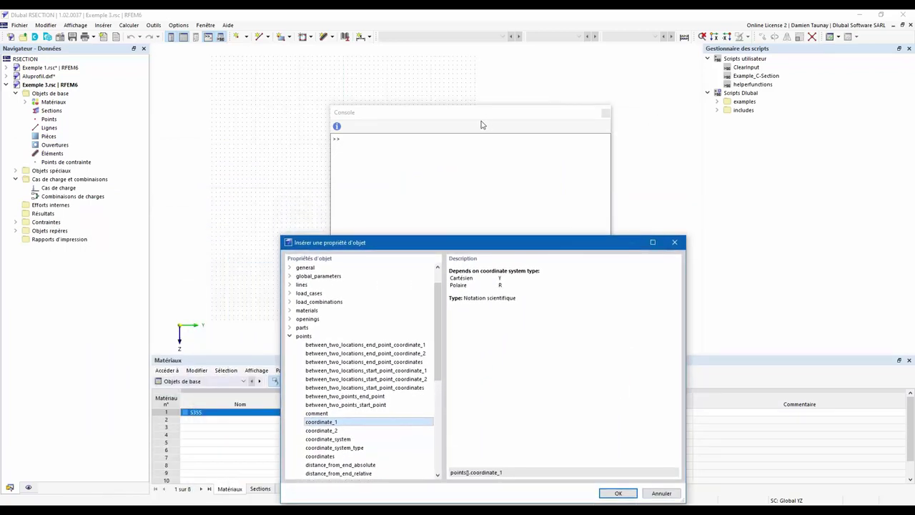
left_click(617, 493)
triple_click(428, 143)
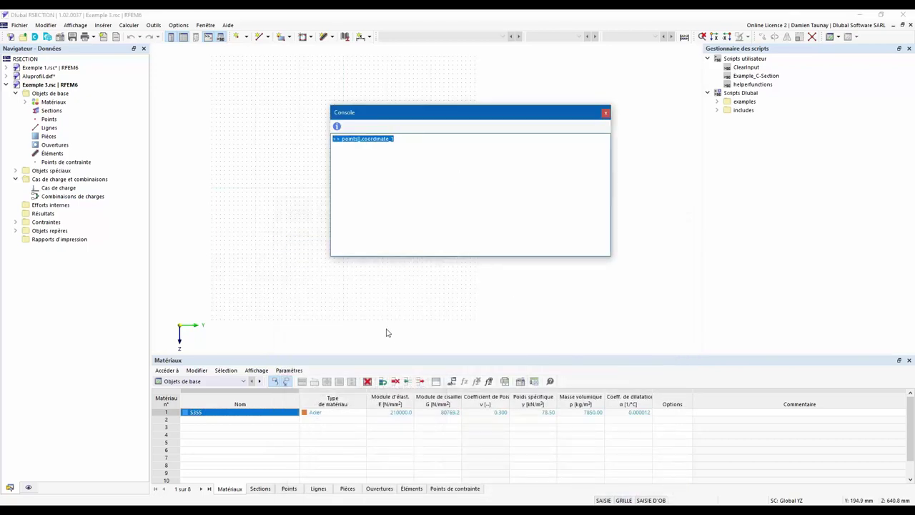
key("BackSpace")
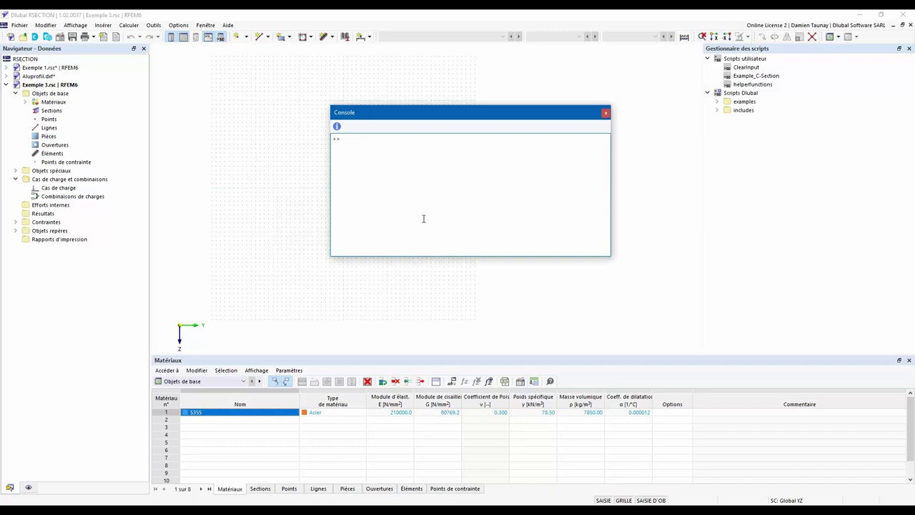
- Move the console clear of the model origin and create point number 1 with the command points.create(1)
left_click_drag(413, 117, 585, 149)
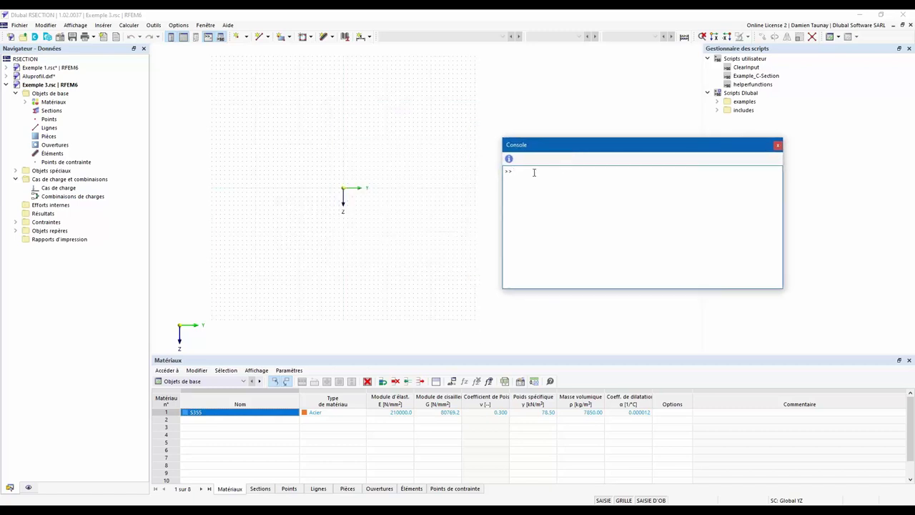
type("point")
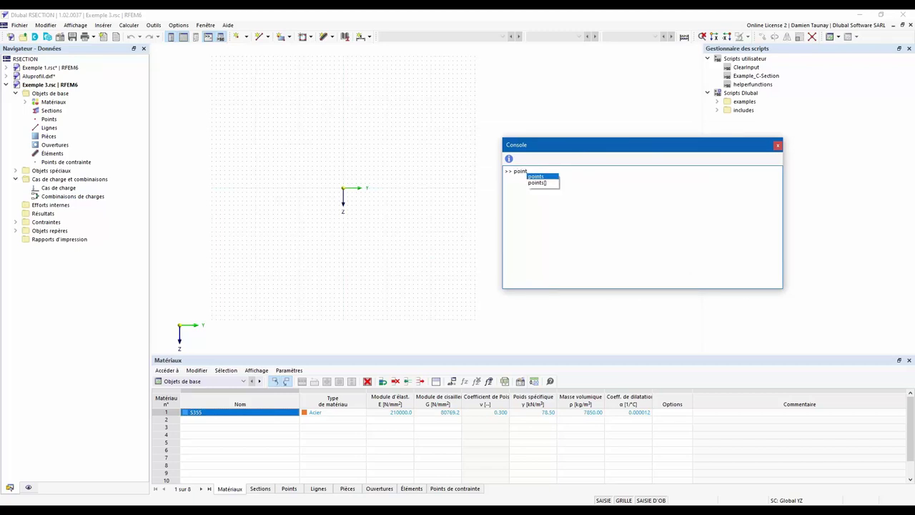
left_click(537, 176)
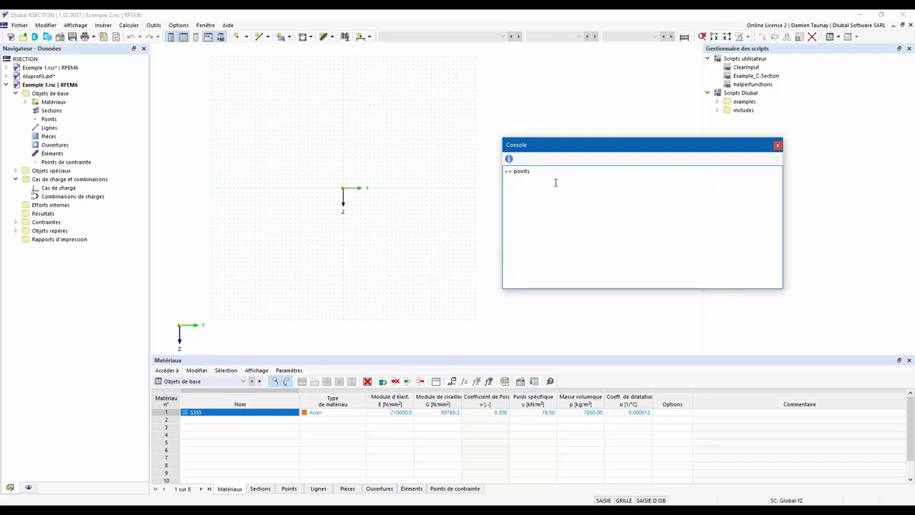
type(".create")
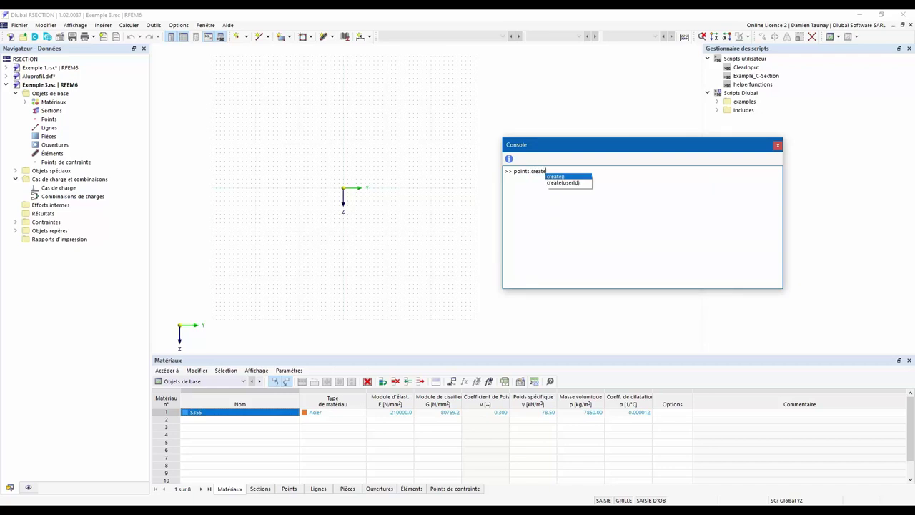
left_click(553, 177)
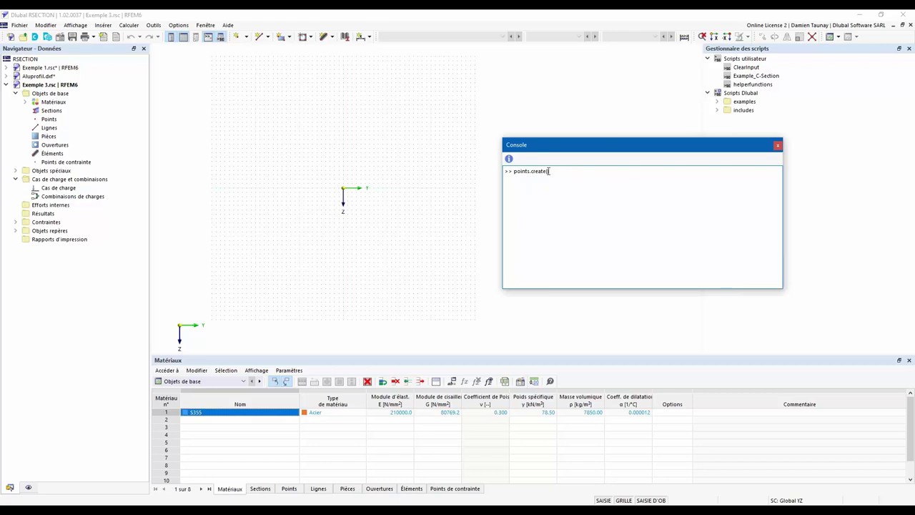
type("(1)")
key("Return")
- Set the first coordinate of point 1 with the console command points[1].coordinate_1=0.005
type("point")
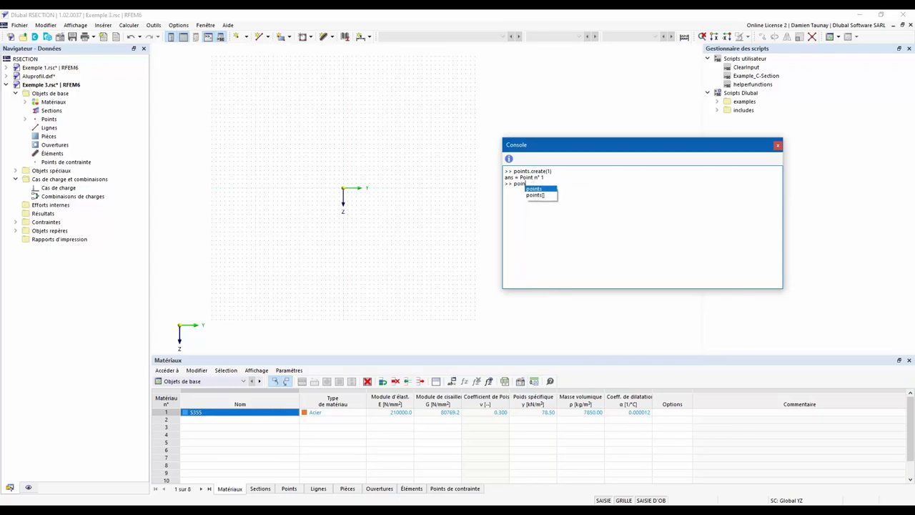
left_click(548, 195)
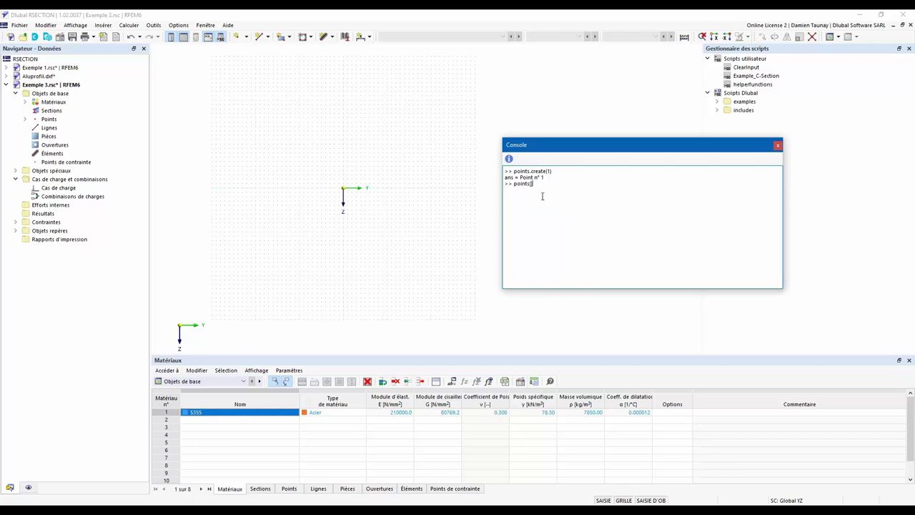
key("BackSpace")
type("1].co")
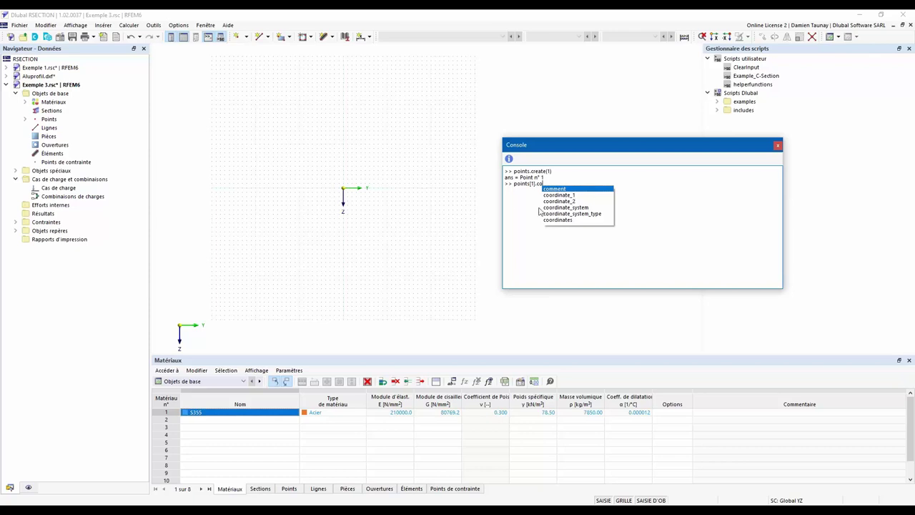
double_click(560, 195)
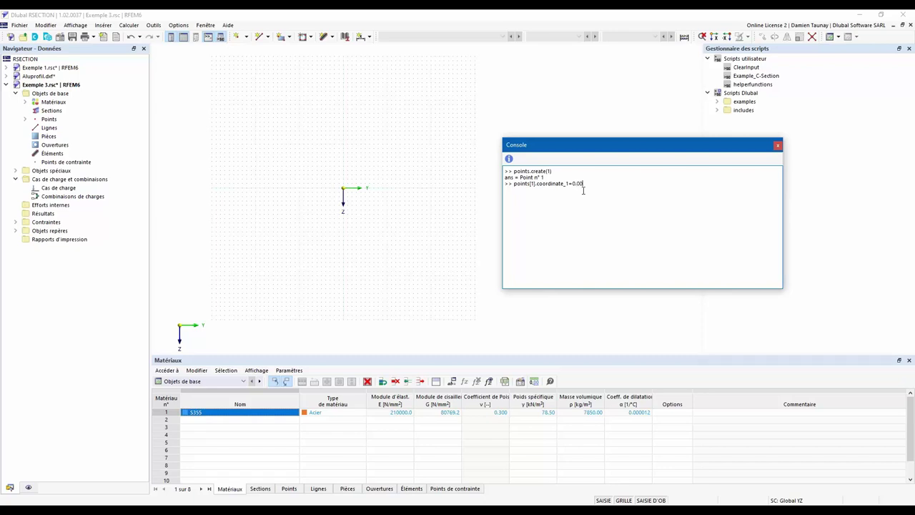
key("BackSpace")
type("5")
key("Return")
- Set the second coordinate with the console command points[1].coordinate_2=8mm and show the point in the model and the Points table
type("point")
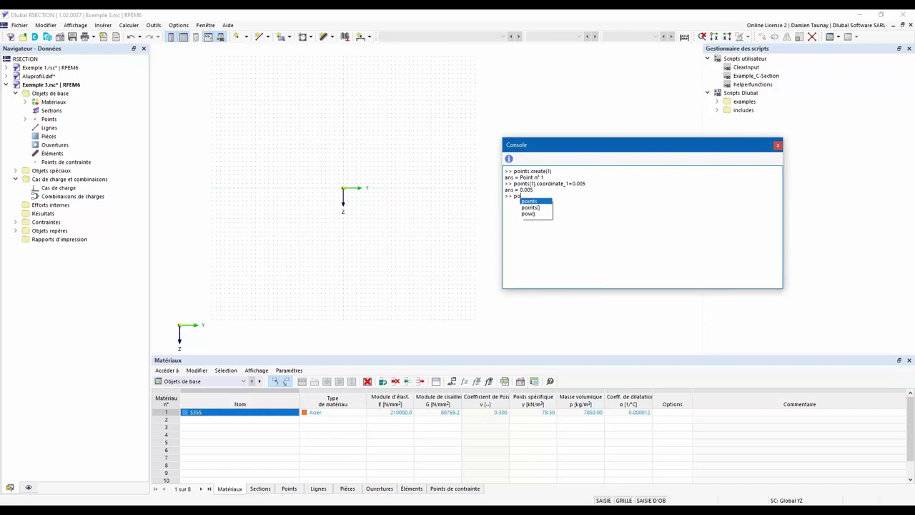
double_click(537, 207)
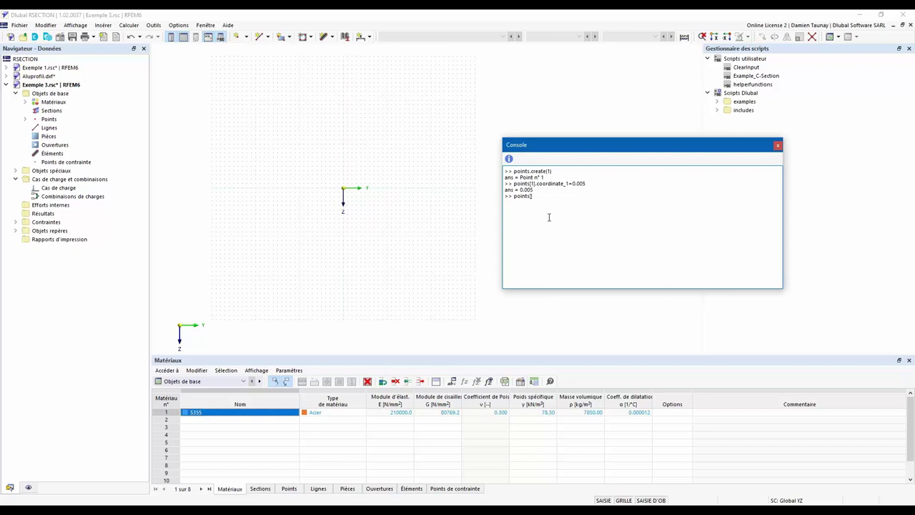
type("2")
key("BackSpace")
type("1].co")
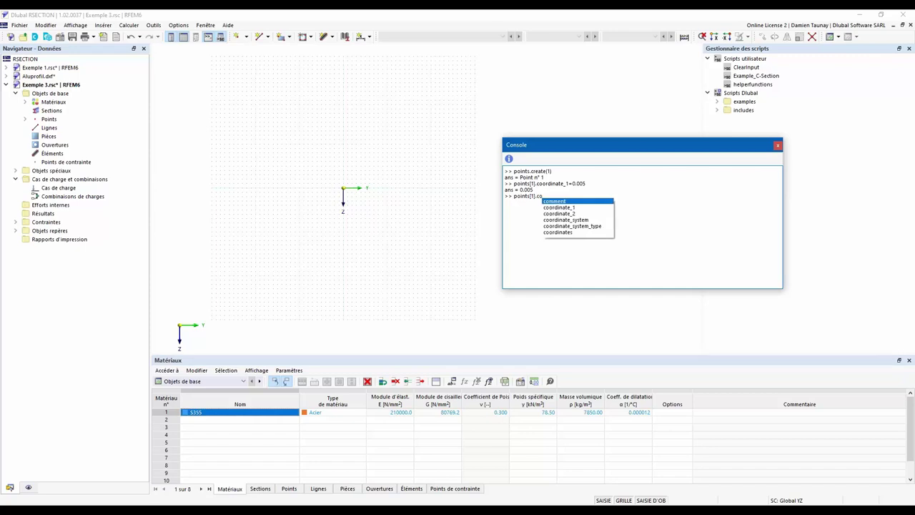
left_click(572, 213)
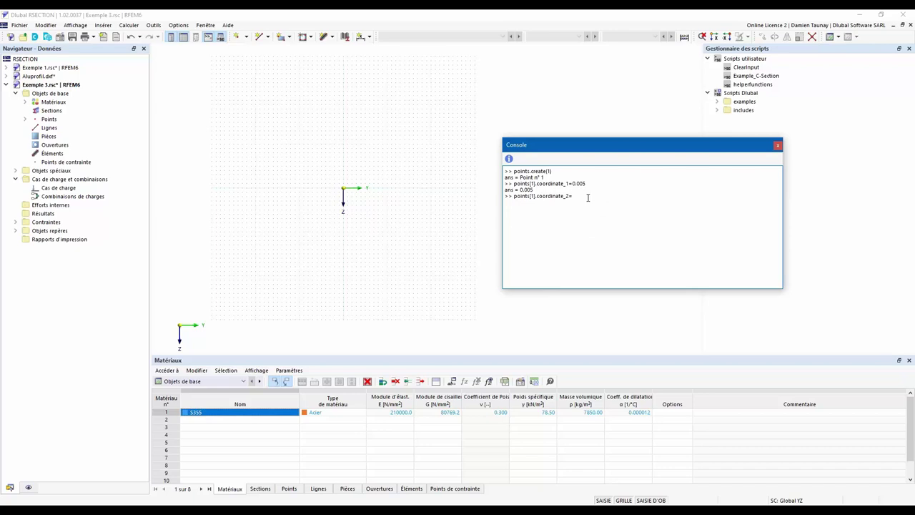
type("=8mm")
key("Return")
scroll(343, 197, "up", 5)
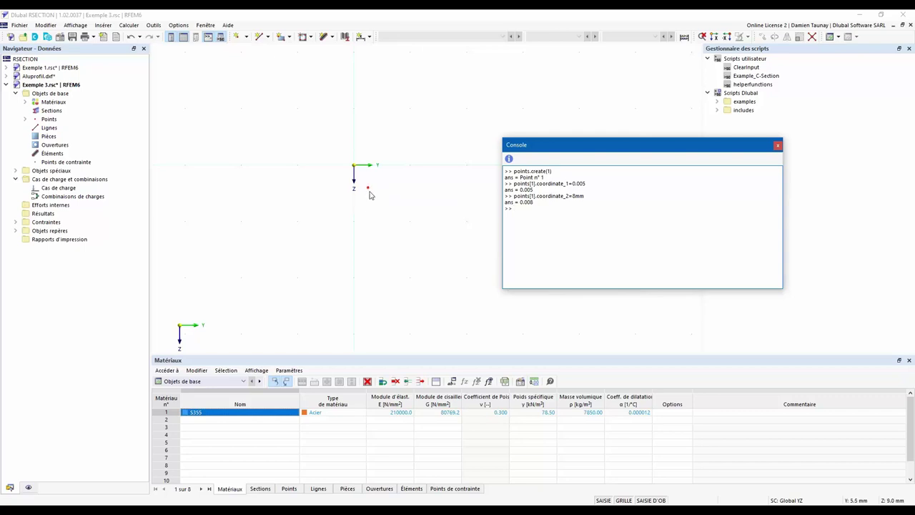
left_click(288, 489)
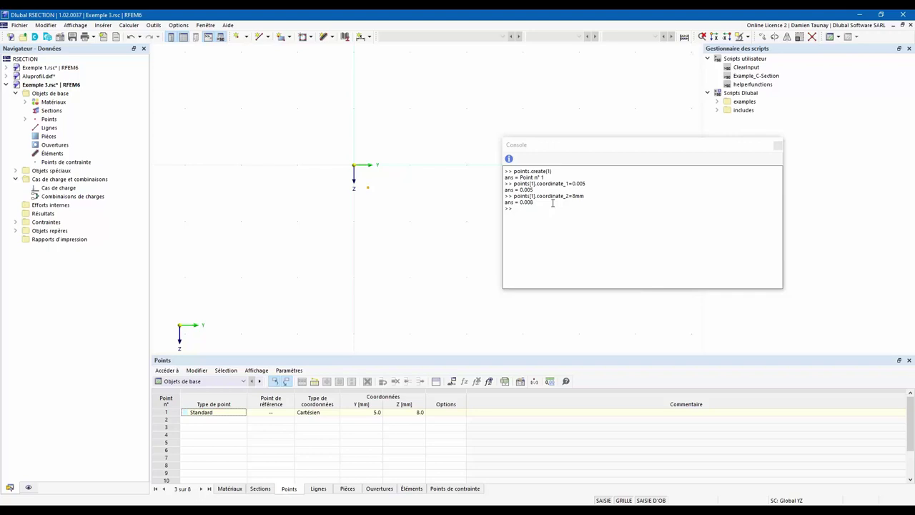
- Close the console and expand the examples and includes folders of the Dlubal scripts
left_click(509, 243)
key("ctrl+a")
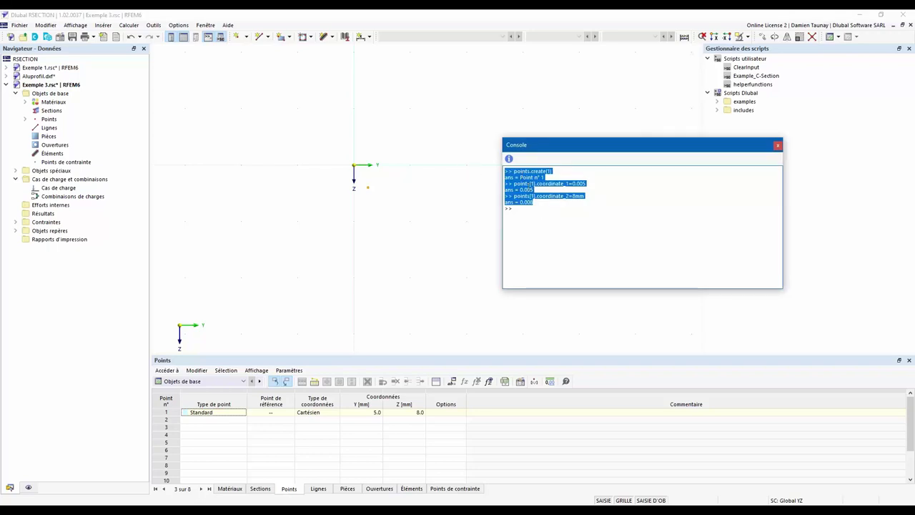
left_click(778, 146)
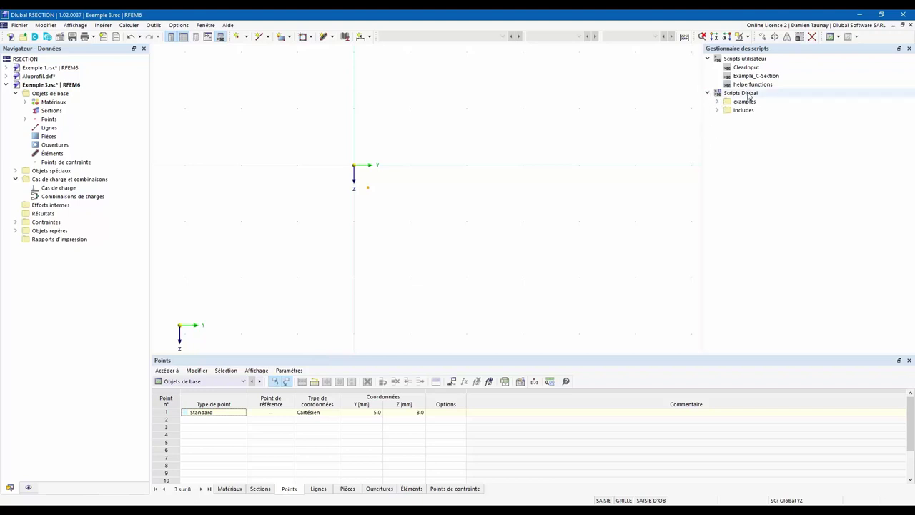
left_click(718, 102)
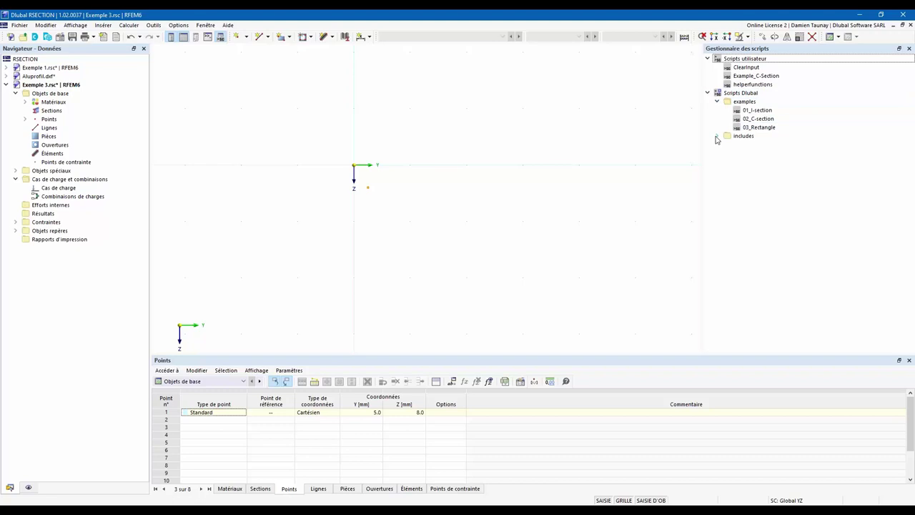
left_click(718, 137)
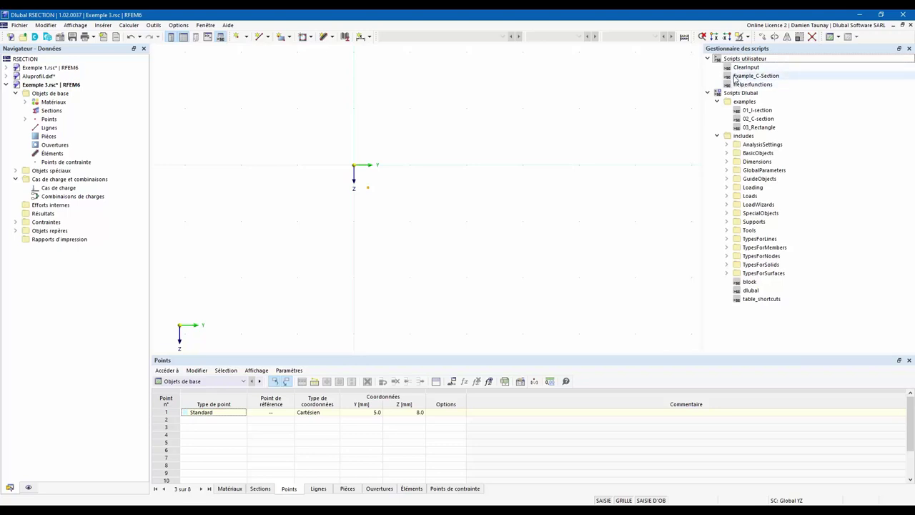
- Open the properties of the user script Example_C-Section in Visual Studio Code and examine the arguments in its XML file
right_click(756, 79)
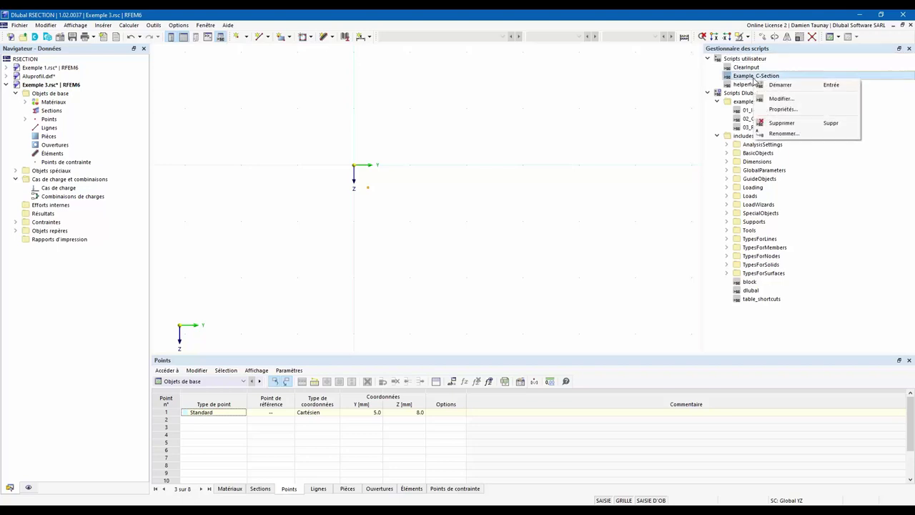
left_click(779, 112)
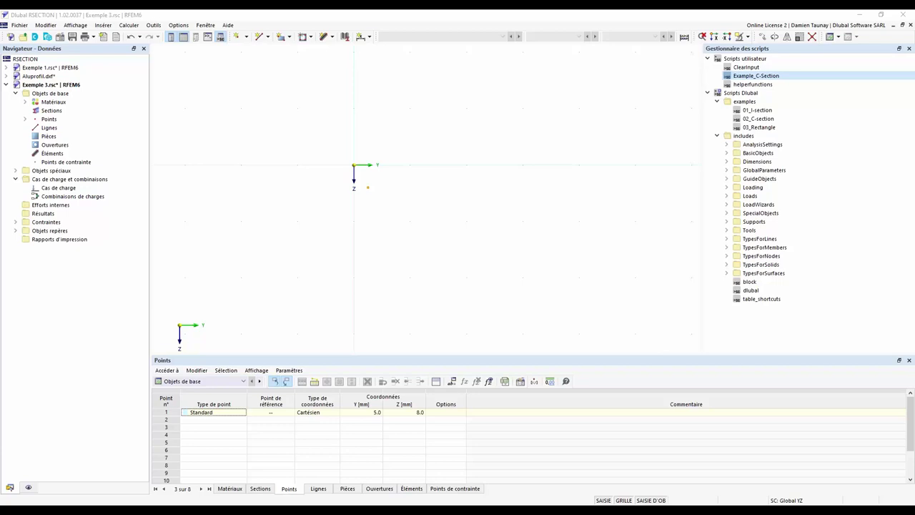
left_click_drag(205, 153, 411, 74)
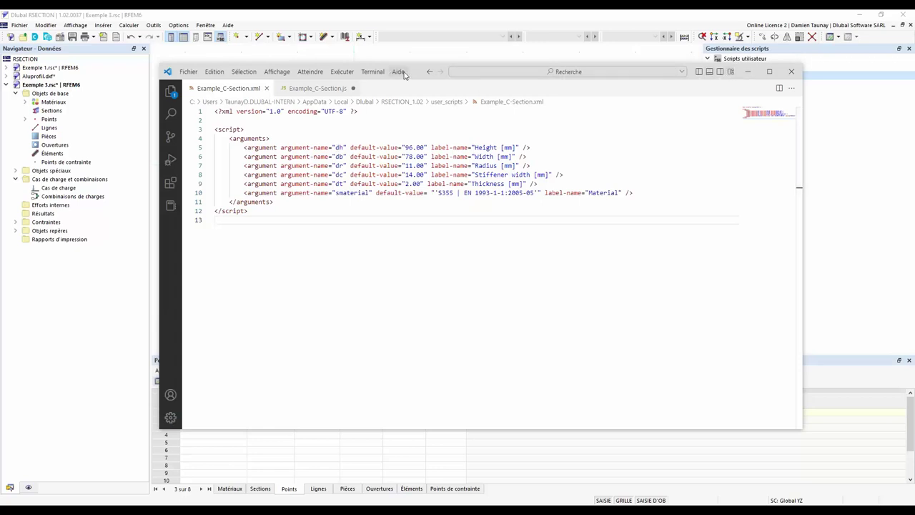
left_click_drag(419, 73, 418, 141)
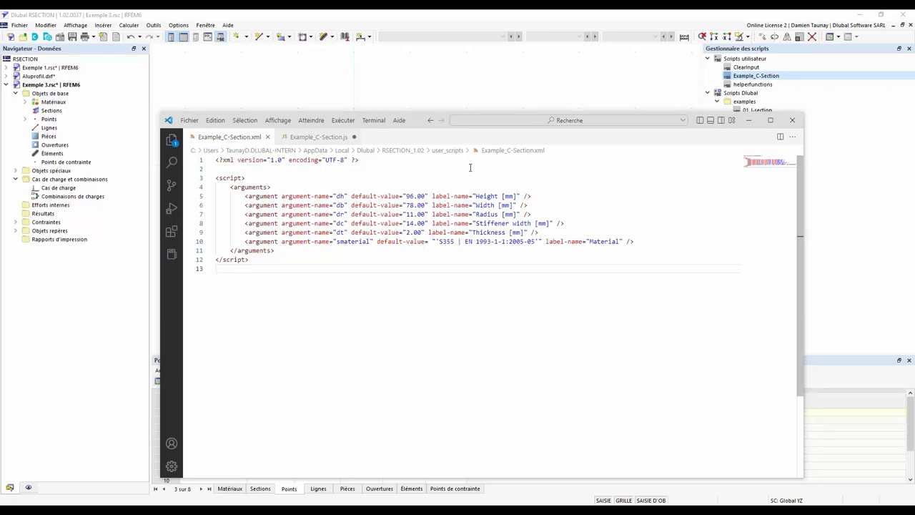
- Close Example_C-Section.js without saving its changes and reopen the Example_C-Section script for editing from the script manager
left_click(353, 136)
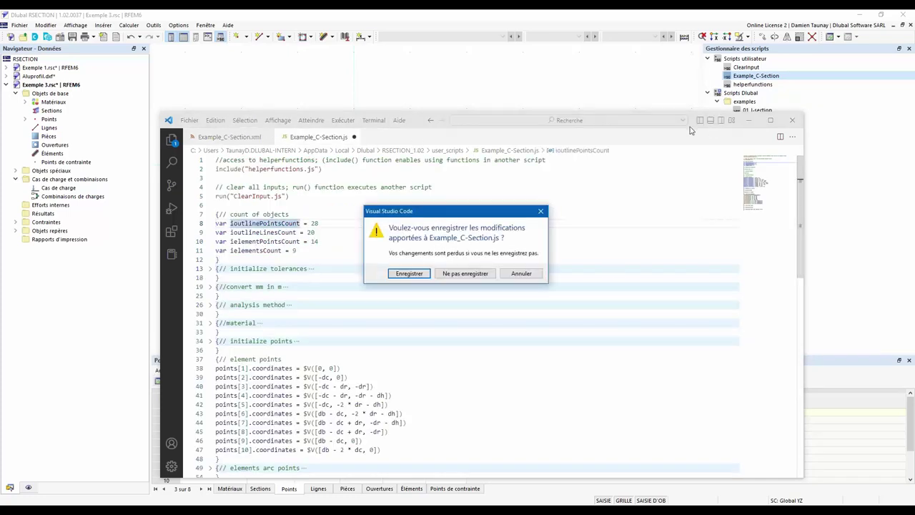
left_click(465, 274)
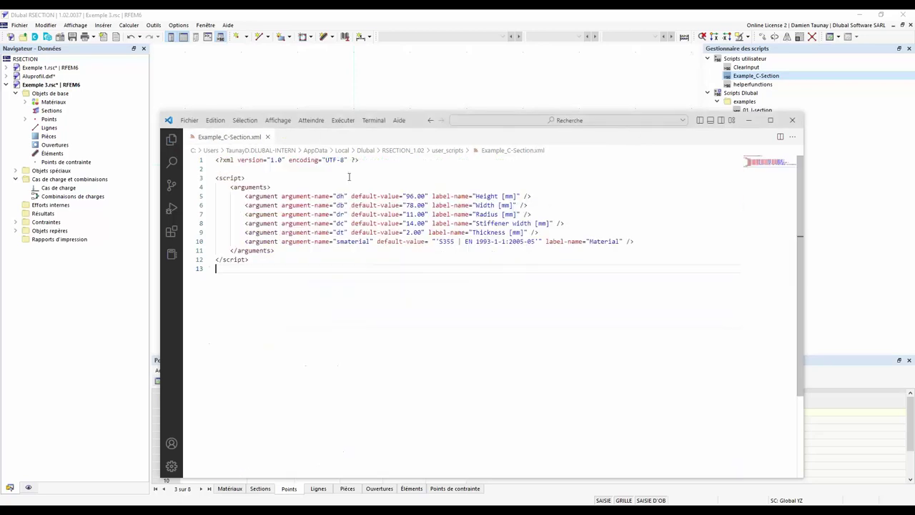
right_click(765, 78)
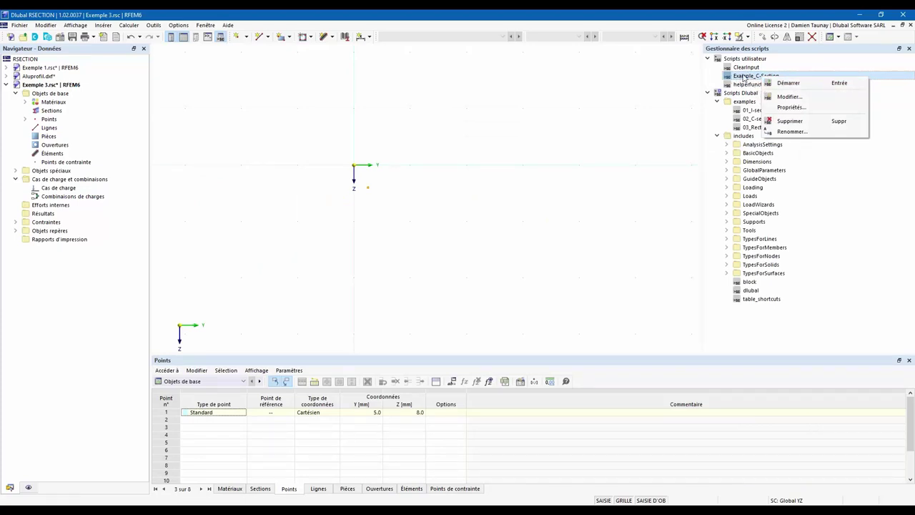
left_click(791, 96)
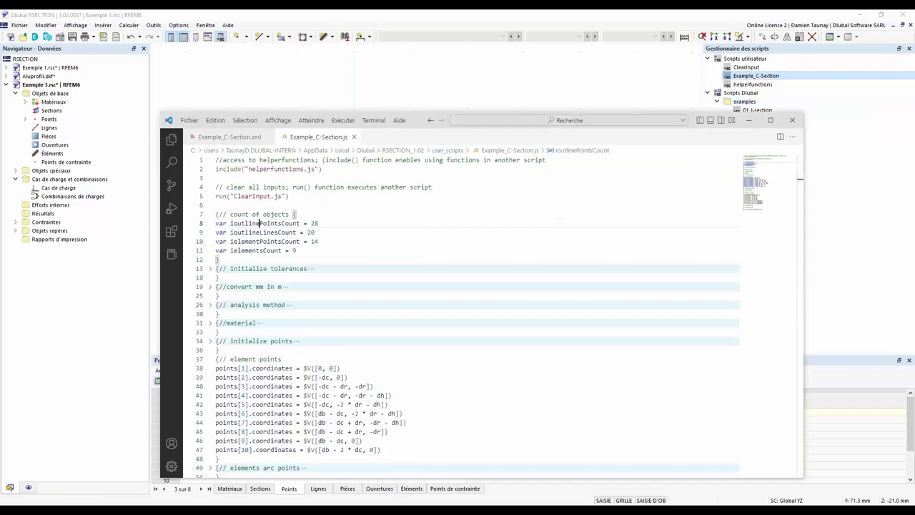
- Fold the count of objects, element points and initialize elements blocks of Example_C-Section.js to get an overview of the script's structure
left_click(210, 214)
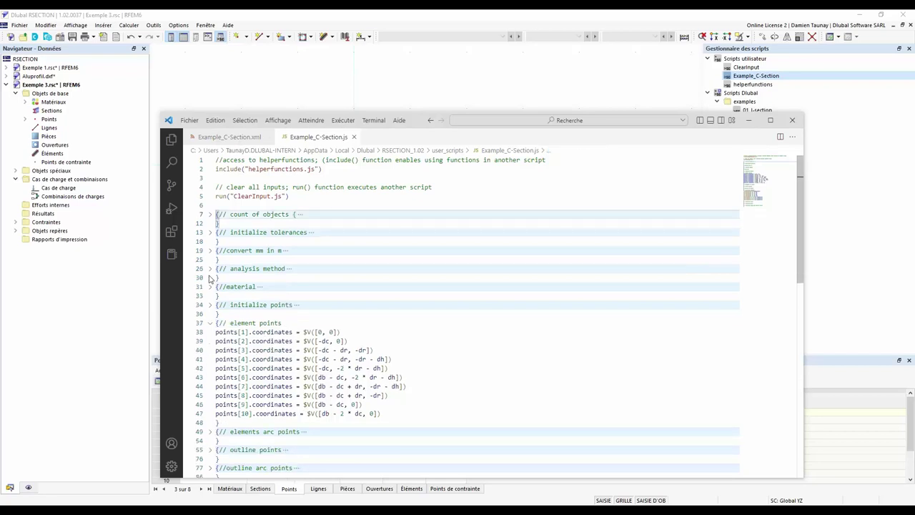
left_click(211, 322)
scroll(212, 321, "down", 3)
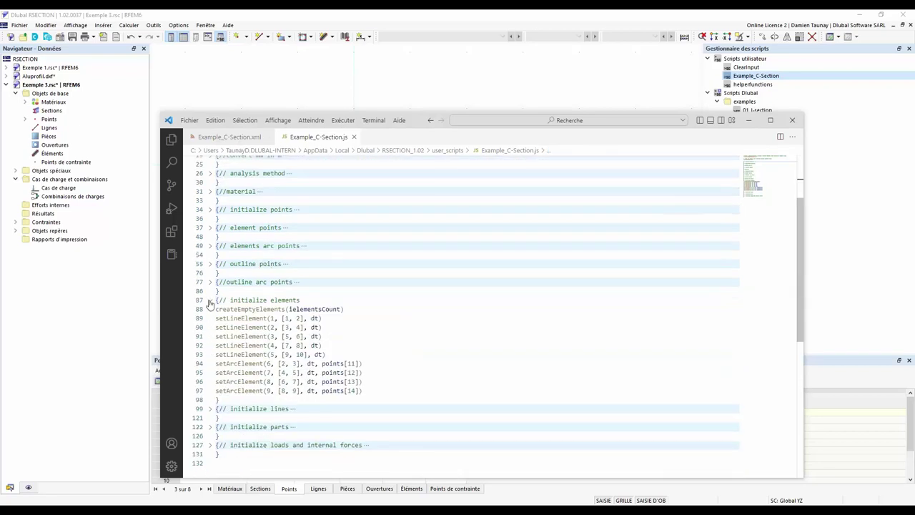
left_click(210, 301)
scroll(211, 314, "up", 3)
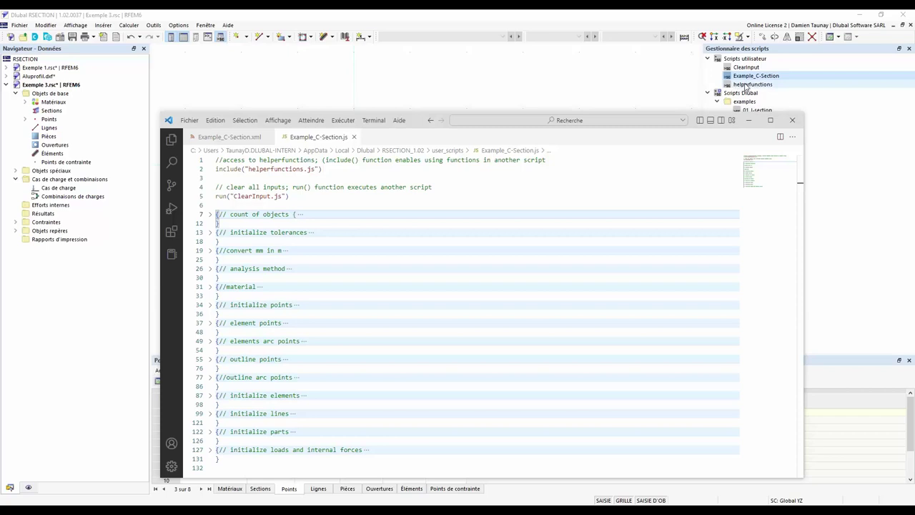
- Open the user script helperfunctions for editing and move the code editor window higher on the screen
right_click(745, 85)
left_click(761, 106)
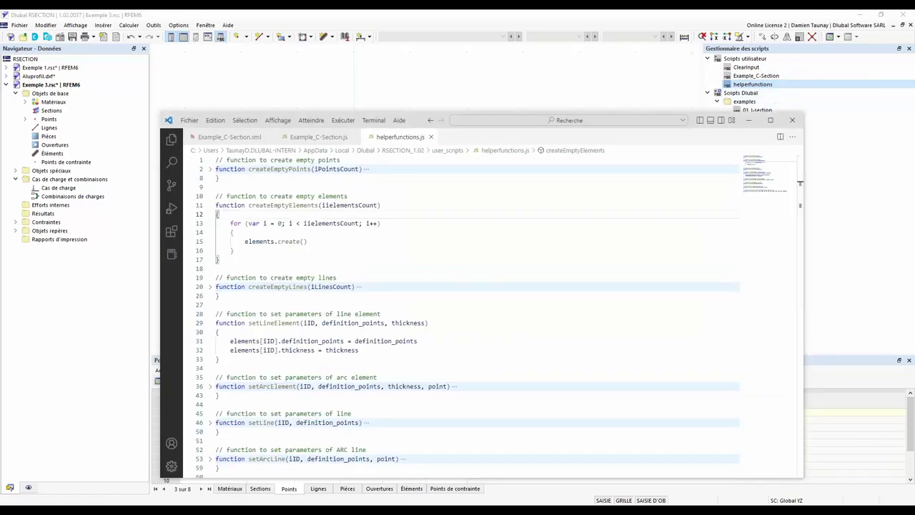
left_click_drag(421, 123, 403, 59)
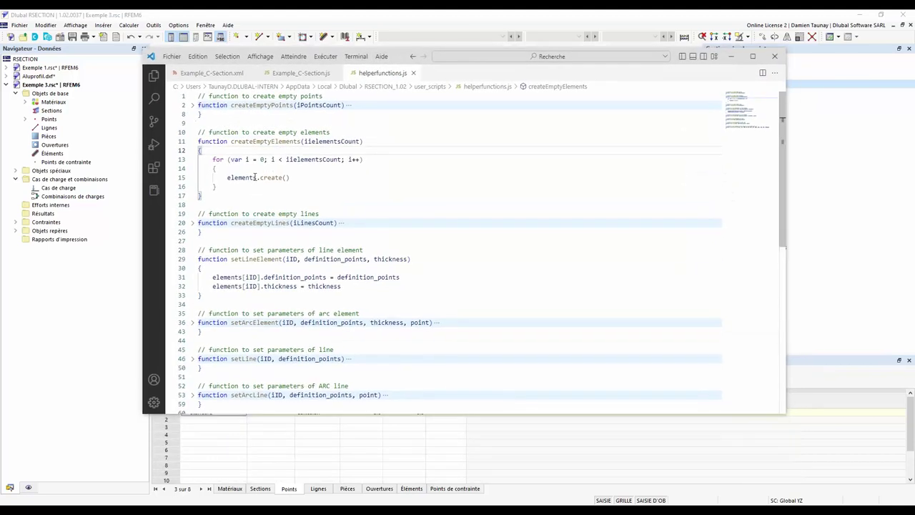
- Unfold the createEmptyLines, setLineElement and setArcElement functions of helperfunctions.js to examine their code
scroll(255, 173, "down", 5)
scroll(272, 243, "up", 5)
left_click(191, 223)
scroll(190, 264, "down", 1)
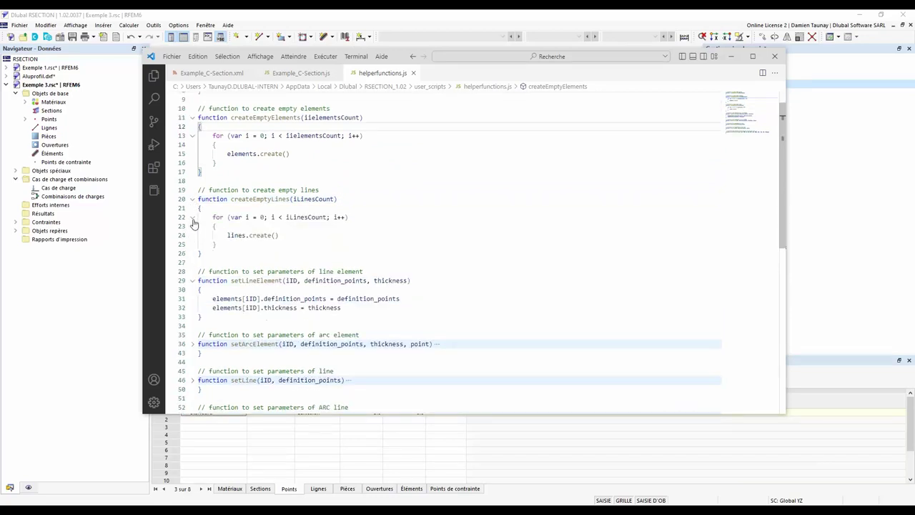
left_click(192, 280)
scroll(191, 282, "down", 3)
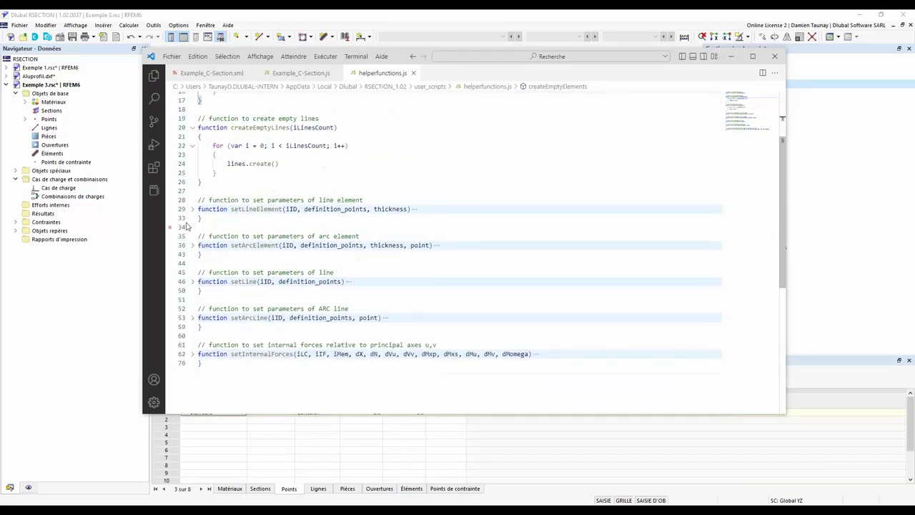
left_click(192, 209)
left_click(192, 274)
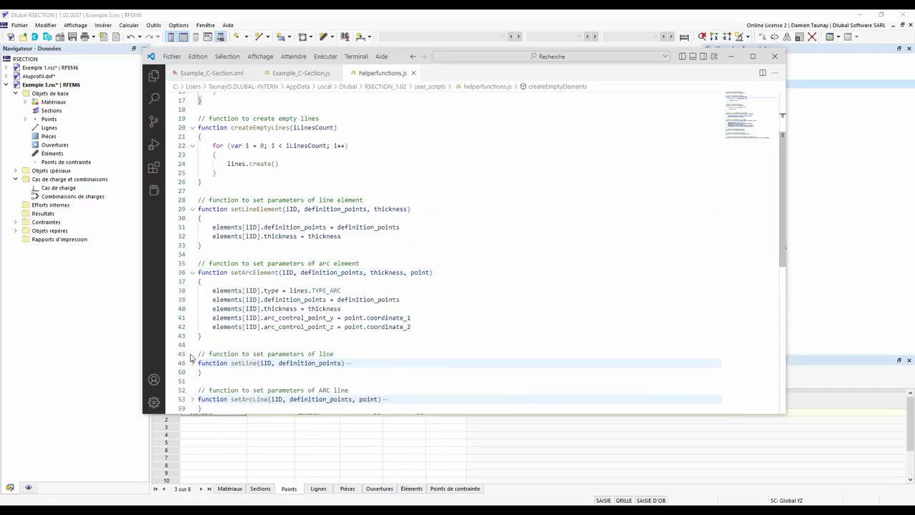
- Unfold the setLine, setArcLine, setInternalForces and createEmptyPoints functions of helperfunctions.js to examine their code
left_click(192, 364)
scroll(193, 375, "down", 2)
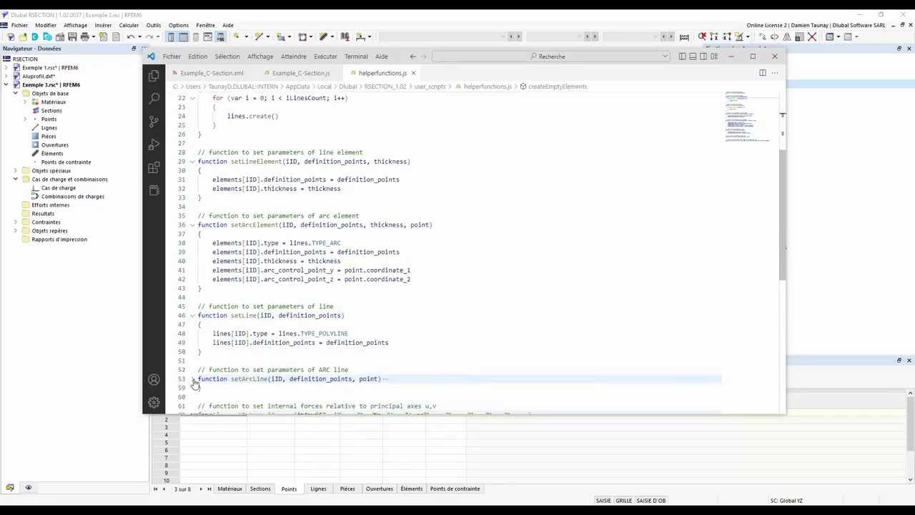
left_click(192, 379)
scroll(193, 383, "down", 3)
left_click(191, 389)
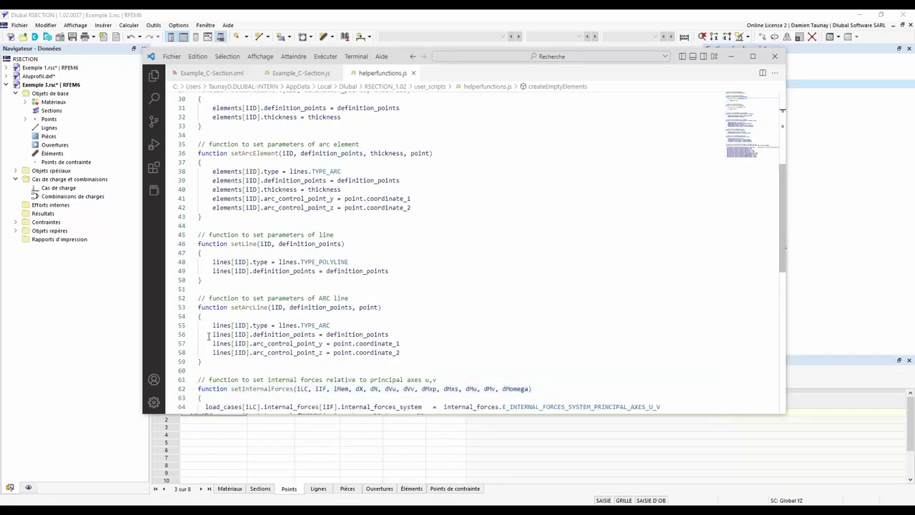
scroll(208, 336, "up", 10)
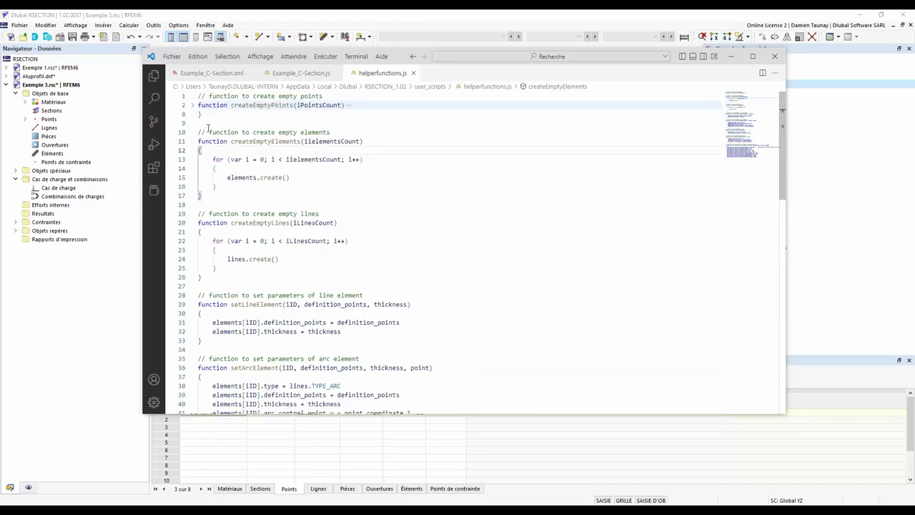
left_click(193, 106)
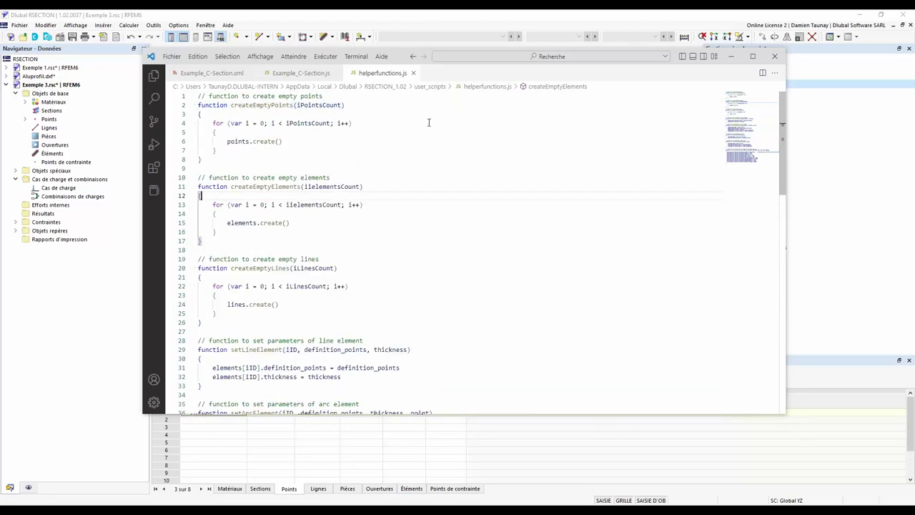
- Show Example_C-Section.js, move the code editor window lower to uncover the script manager, and open the user script ClearInput for editing
left_click(309, 74)
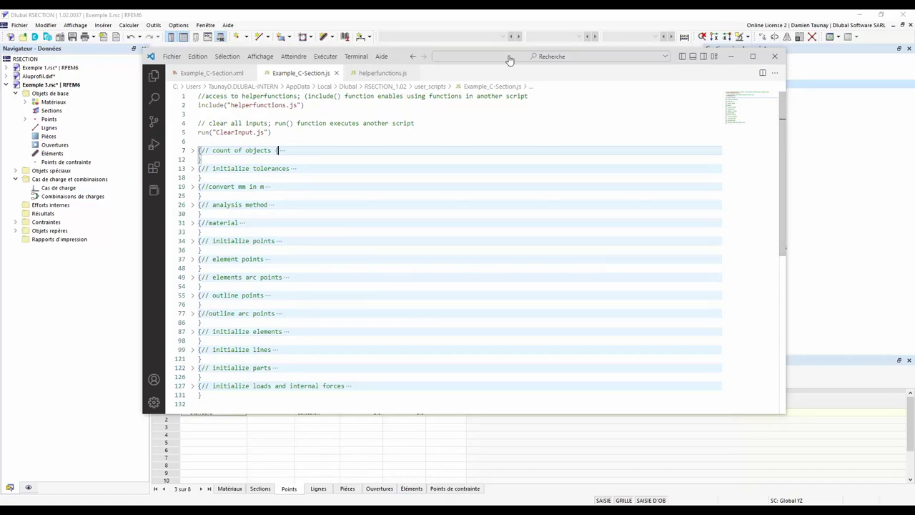
left_click_drag(398, 57, 381, 137)
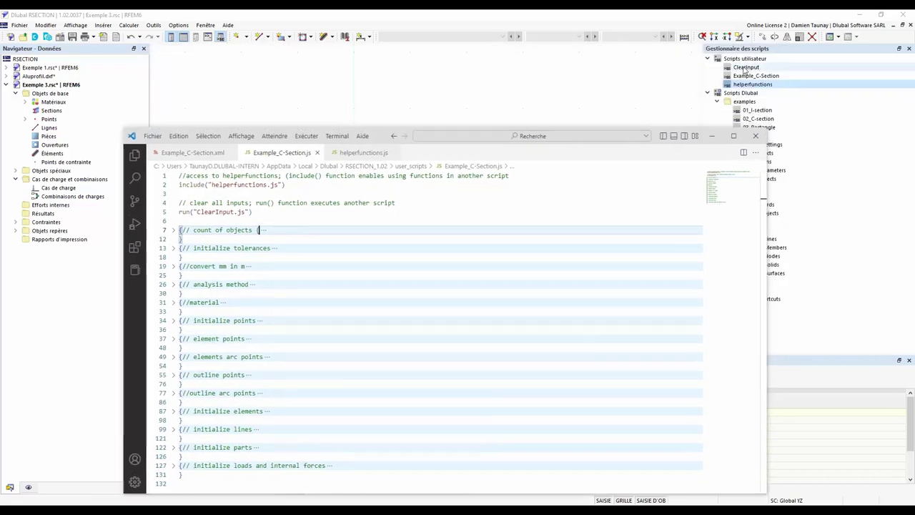
right_click(746, 69)
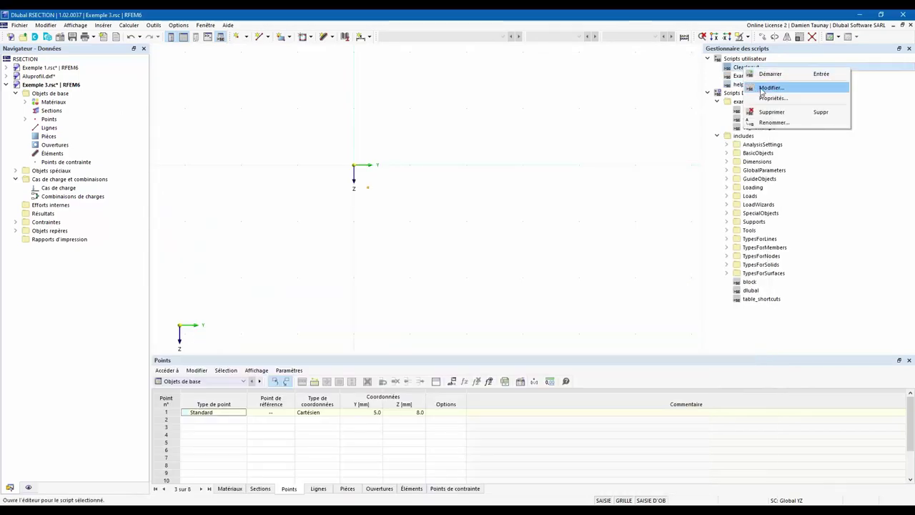
left_click(769, 87)
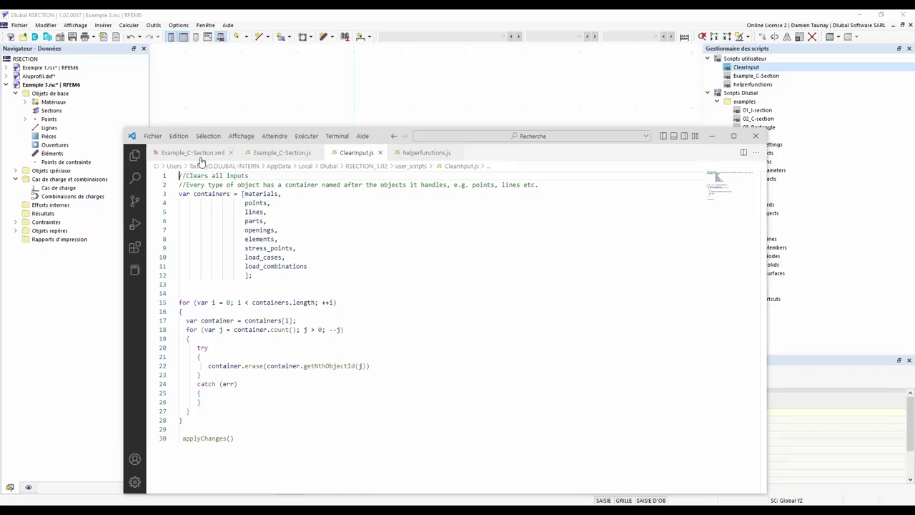
- Return to Example_C-Section.js, move the editor window higher and unfold the count of objects, initialize tolerances and convert mm in m blocks
left_click(273, 153)
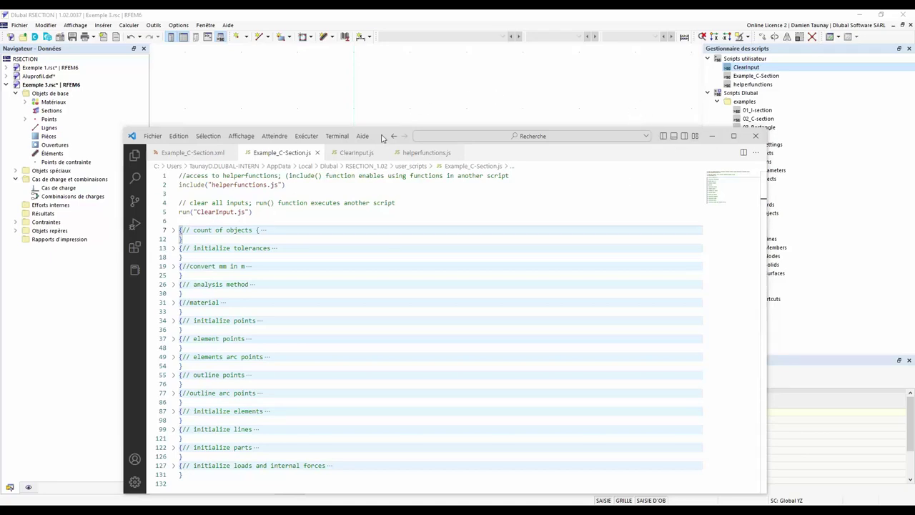
left_click_drag(383, 138, 406, 55)
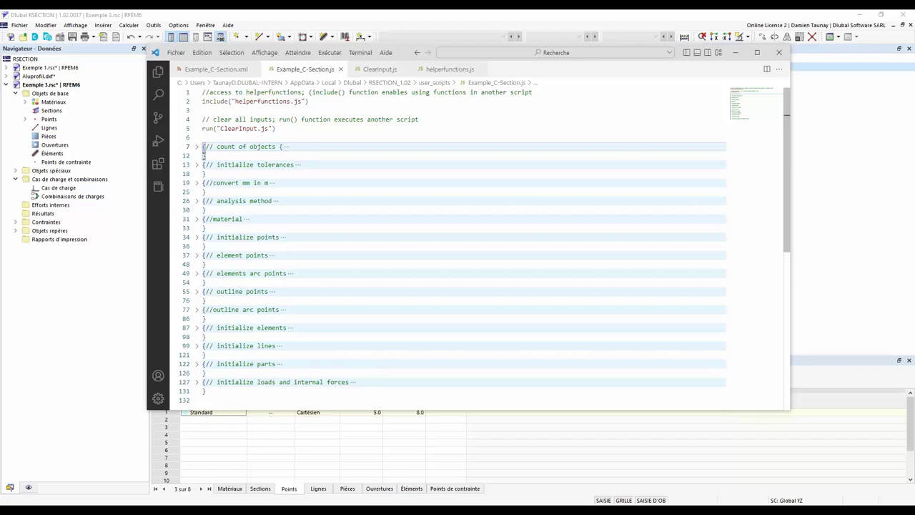
left_click(198, 146)
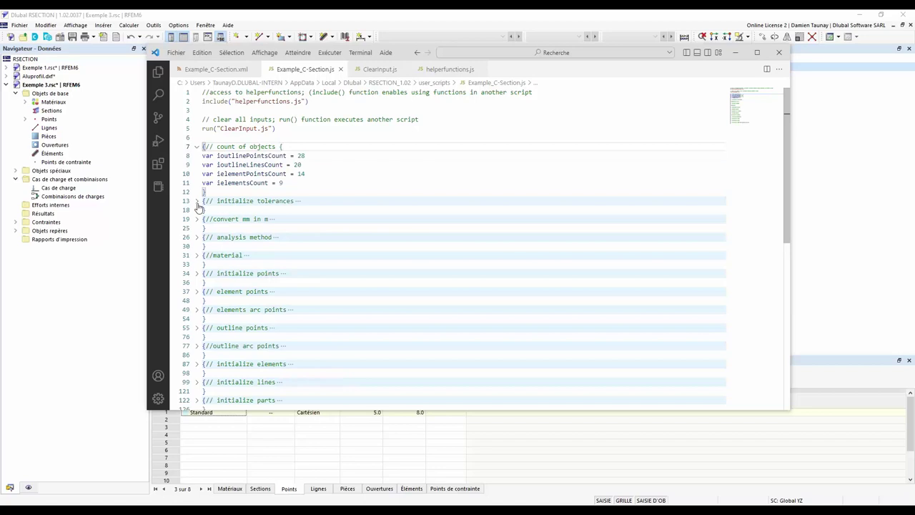
left_click(197, 202)
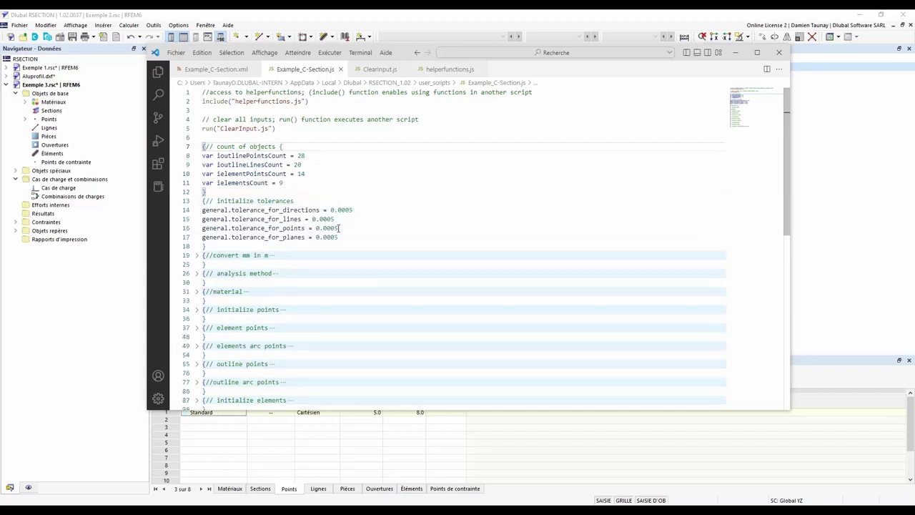
left_click(197, 258)
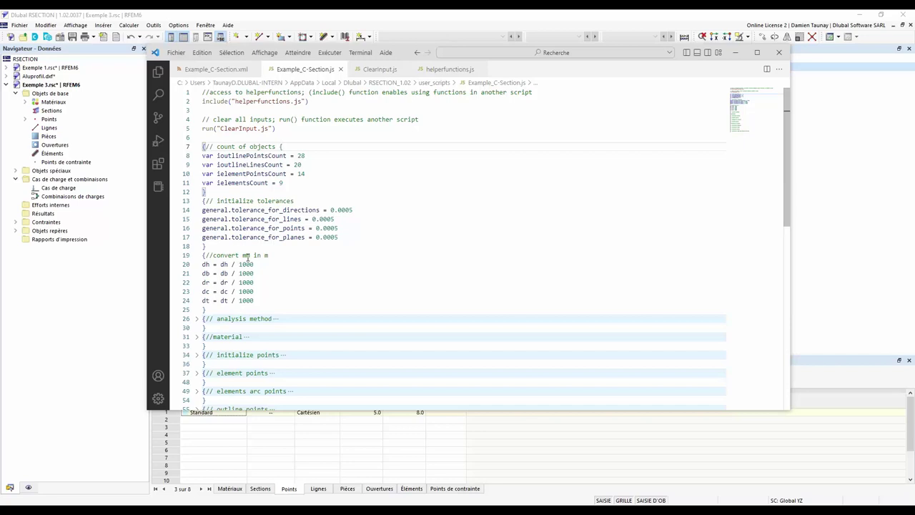
scroll(256, 276, "down", 1)
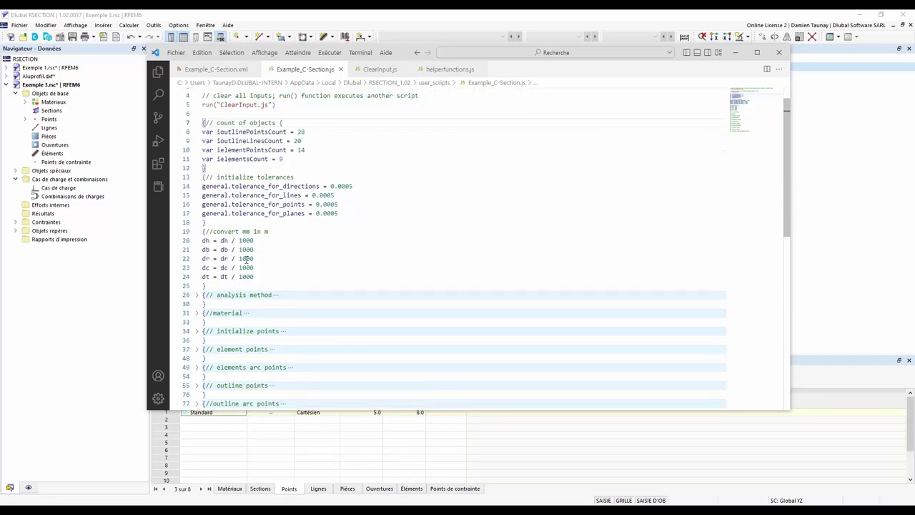
scroll(239, 270, "down", 1)
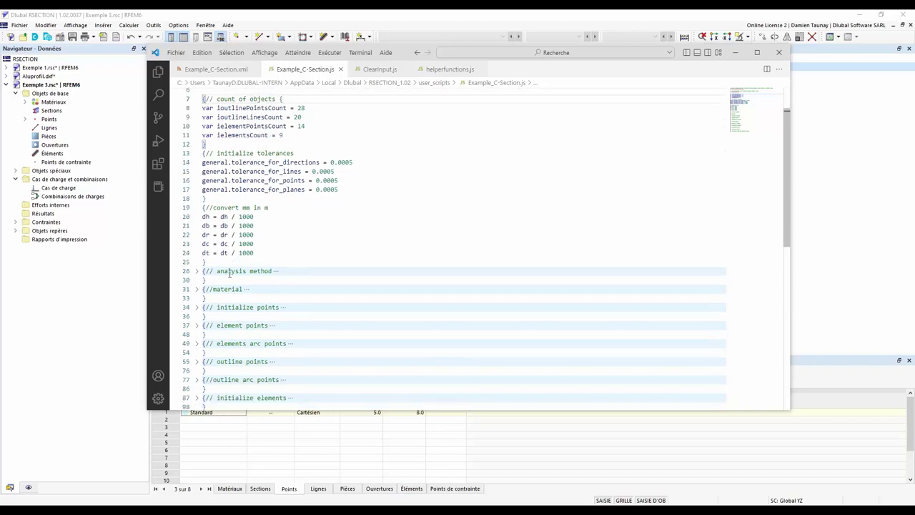
- Unfold the analysis method, material, initialize points and element points blocks of Example_C-Section.js to examine their code
left_click(197, 272)
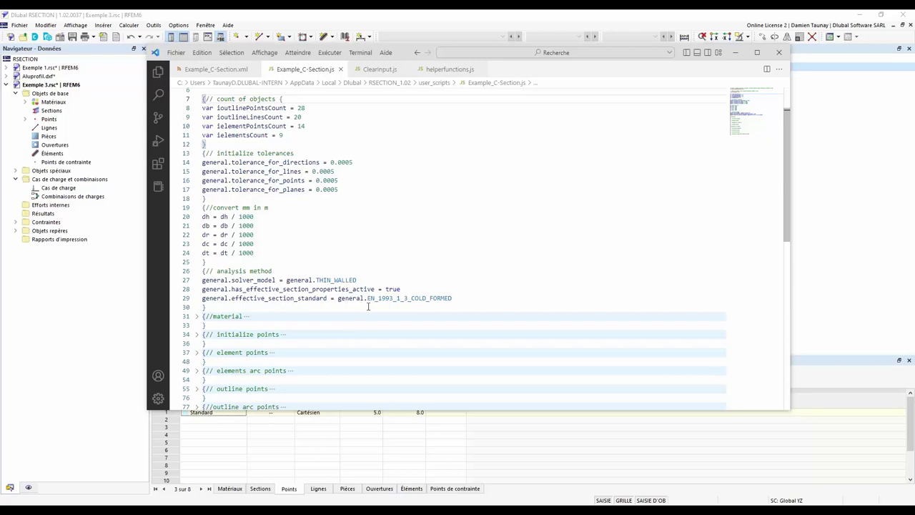
scroll(386, 305, "down", 1)
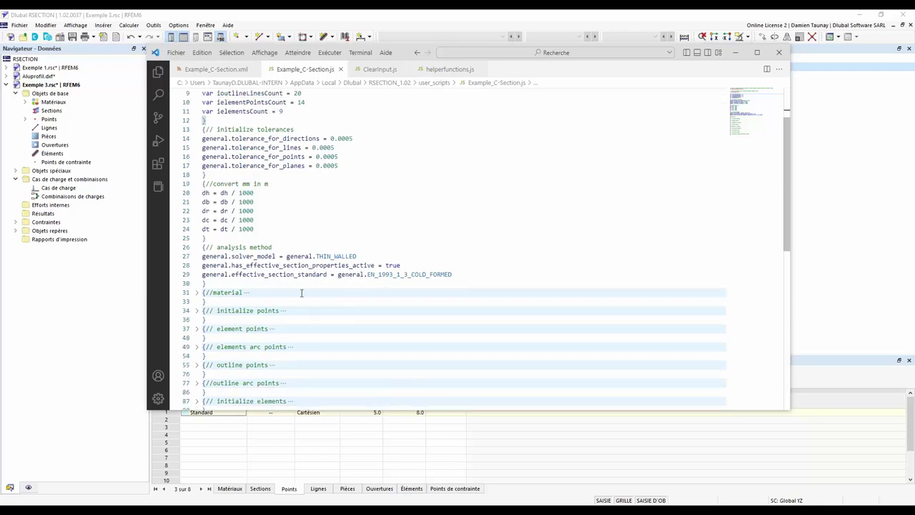
left_click(197, 293)
scroll(201, 308, "down", 1)
left_click(197, 295)
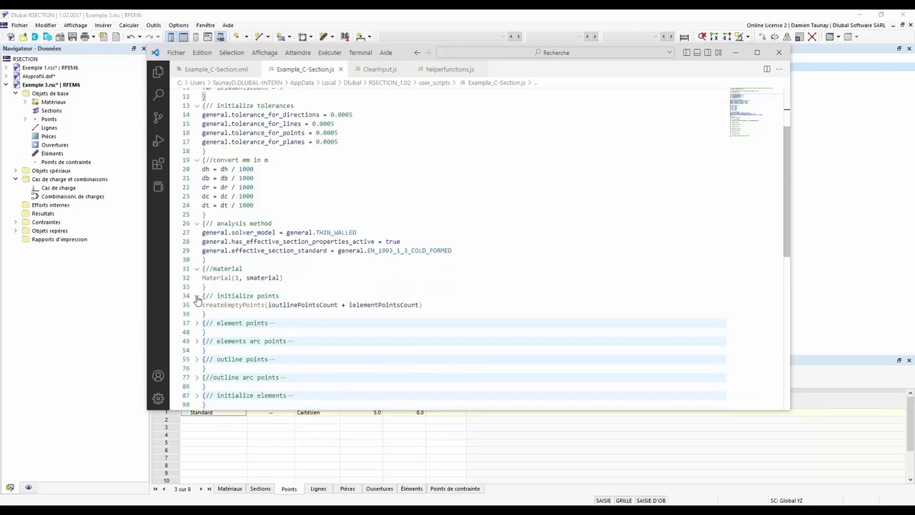
scroll(204, 315, "down", 1)
left_click(196, 299)
scroll(201, 326, "down", 3)
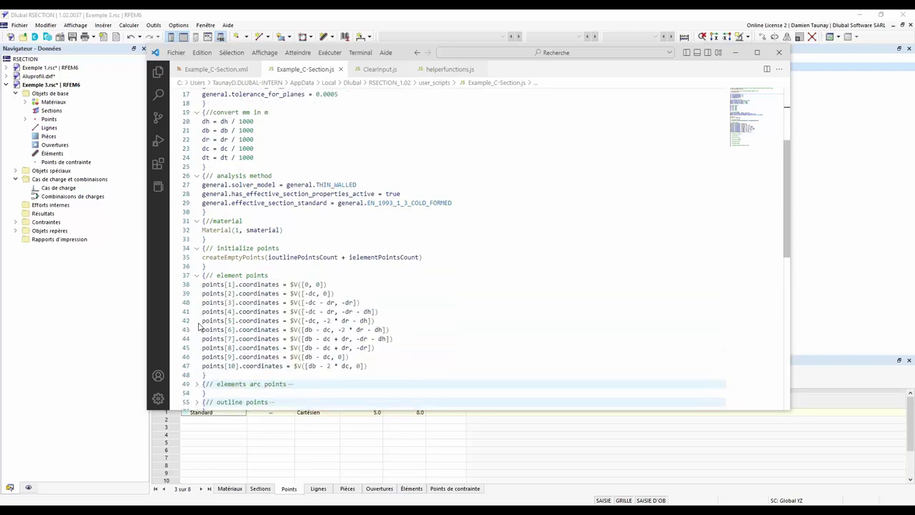
- Unfold the elements arc points, outline points and initialize loads and internal forces blocks of Example_C-Section.js and review the script
scroll(201, 327, "down", 2)
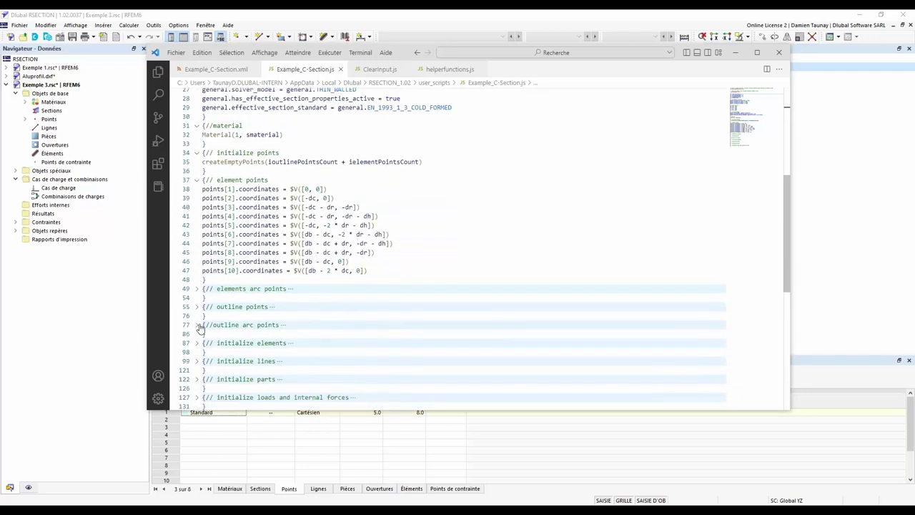
left_click(197, 289)
scroll(199, 300, "down", 2)
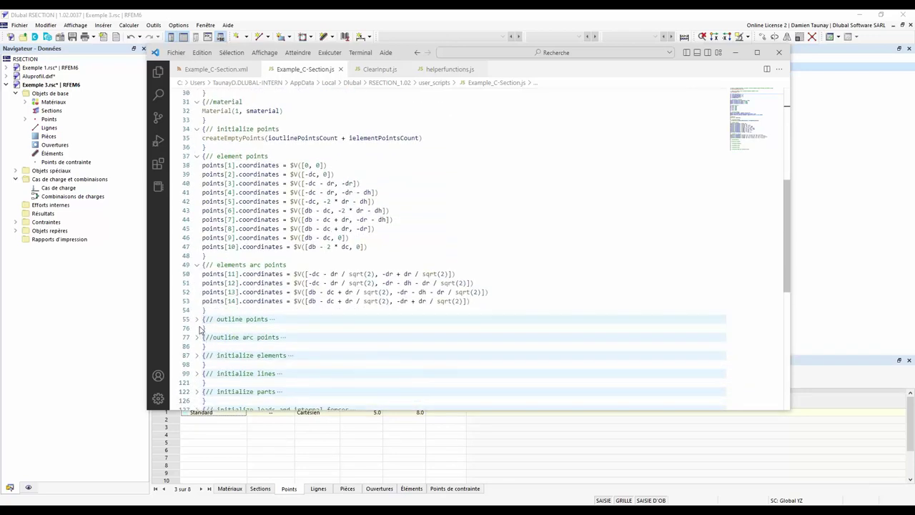
left_click(197, 317)
scroll(198, 323, "down", 2)
scroll(200, 329, "down", 5)
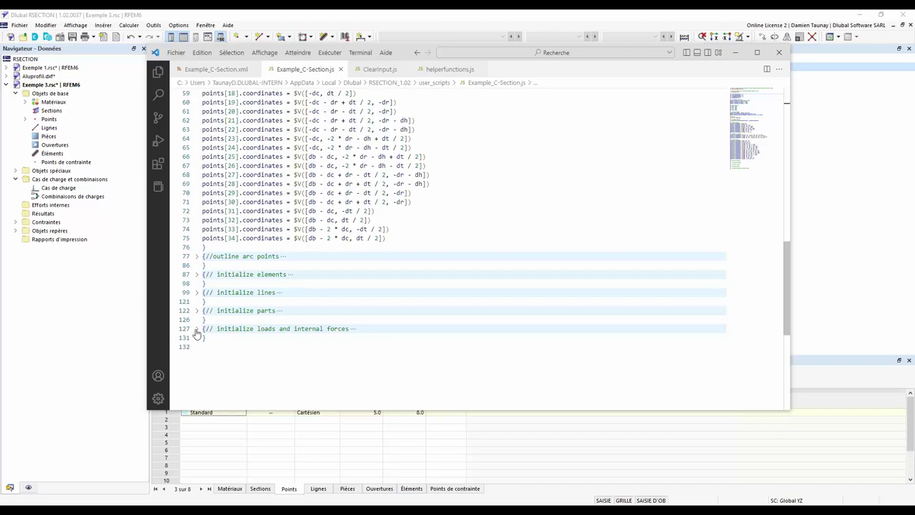
left_click(198, 329)
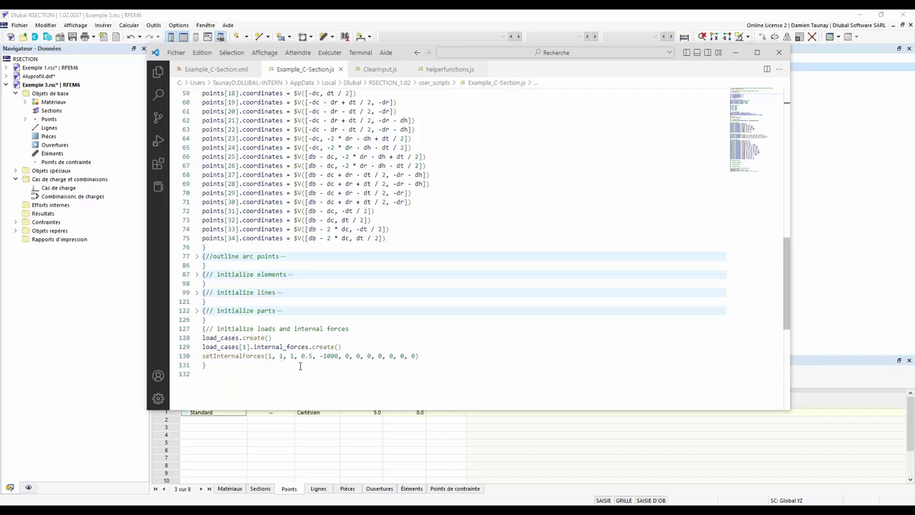
scroll(321, 356, "up", 10)
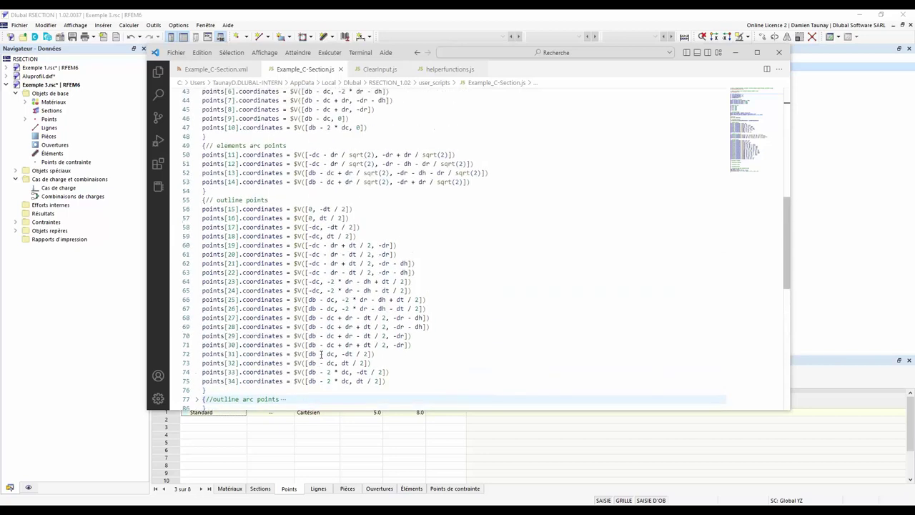
scroll(321, 355, "up", 2)
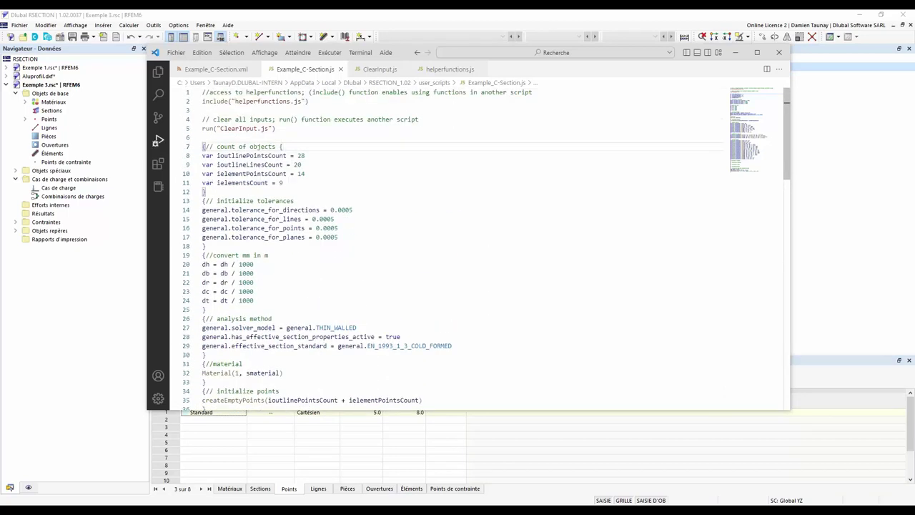
- Run the user script Example_C-Section with height 96 mm, width 78 mm, radius 11 mm, stiffener width 14 mm, thickness 2 mm and material S355
left_click(737, 53)
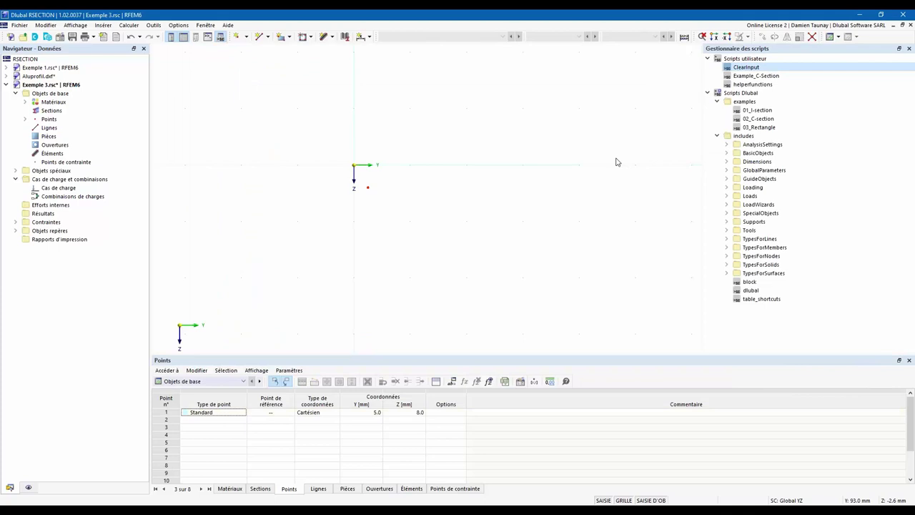
left_click(747, 77)
right_click(749, 77)
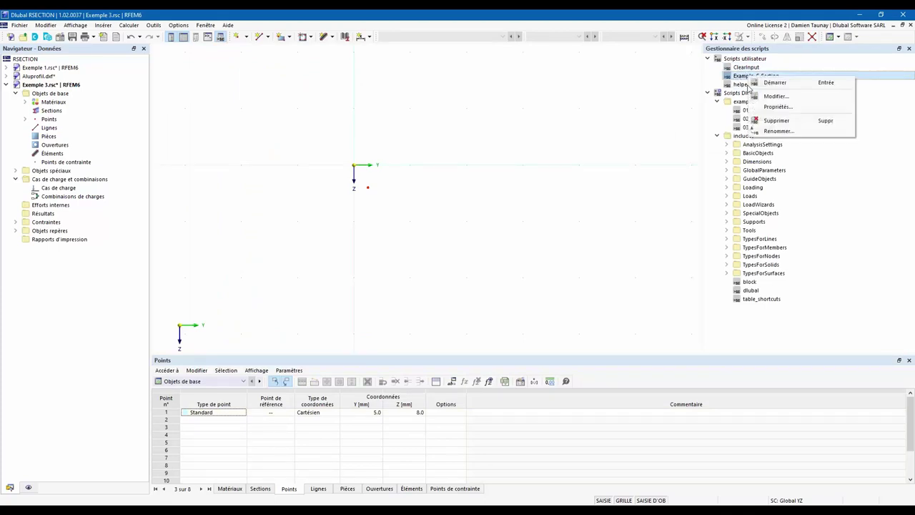
left_click(774, 83)
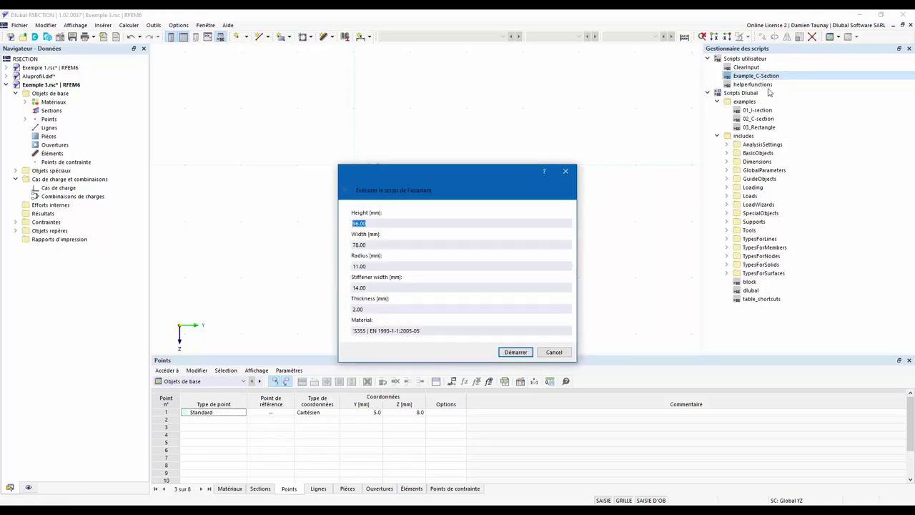
left_click_drag(479, 169, 581, 81)
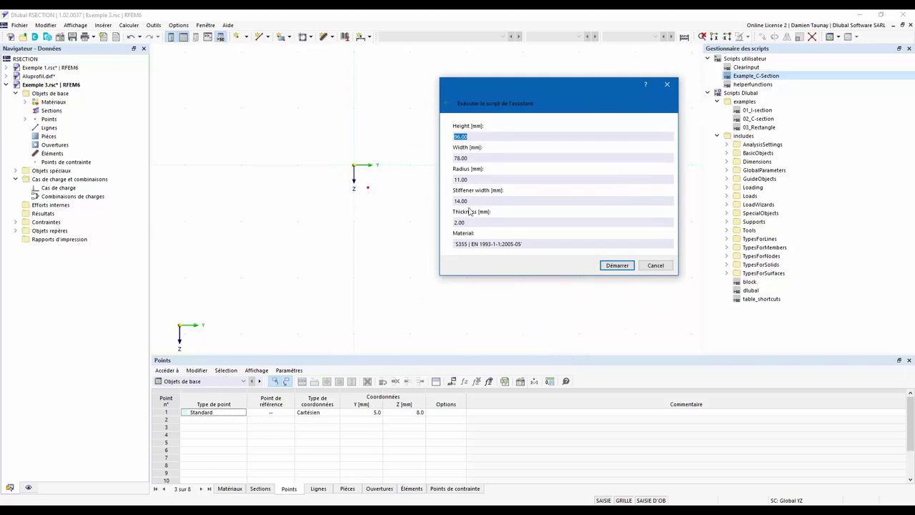
left_click(618, 265)
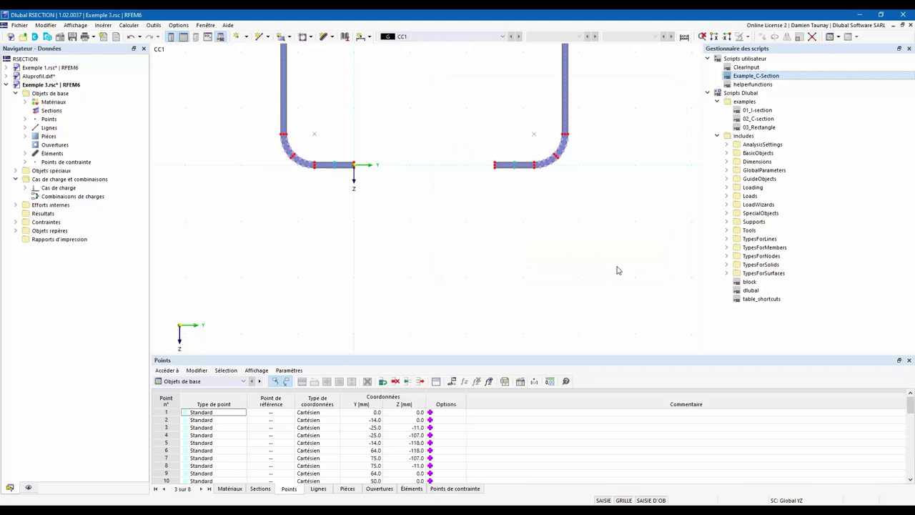
middle_click_drag(399, 202, 357, 310)
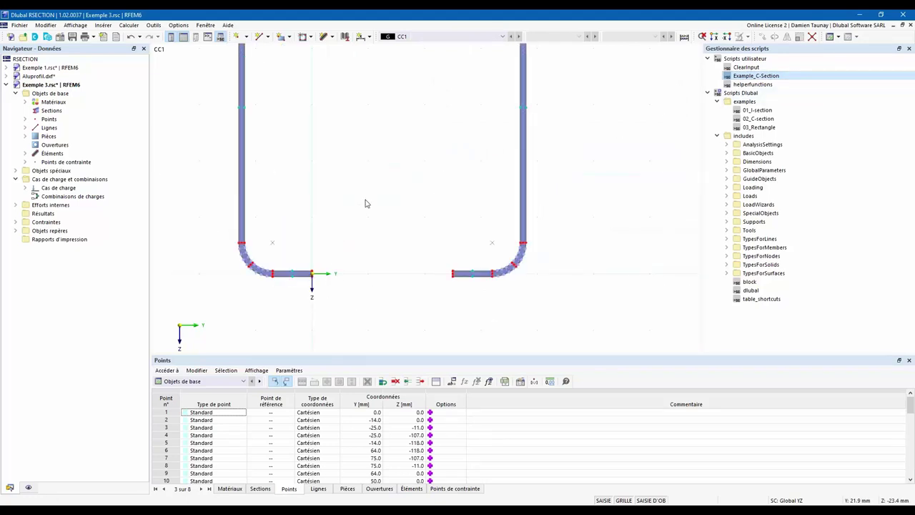
scroll(346, 294, "down", 4)
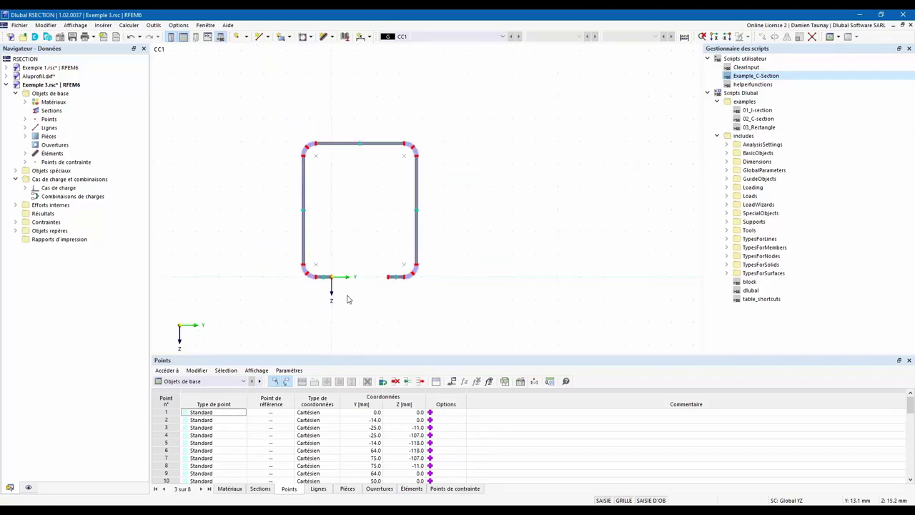
- Open the base data of Exemple 3, check the analysis method and effective section standard, and accept the dialog
scroll(348, 299, "up", 2)
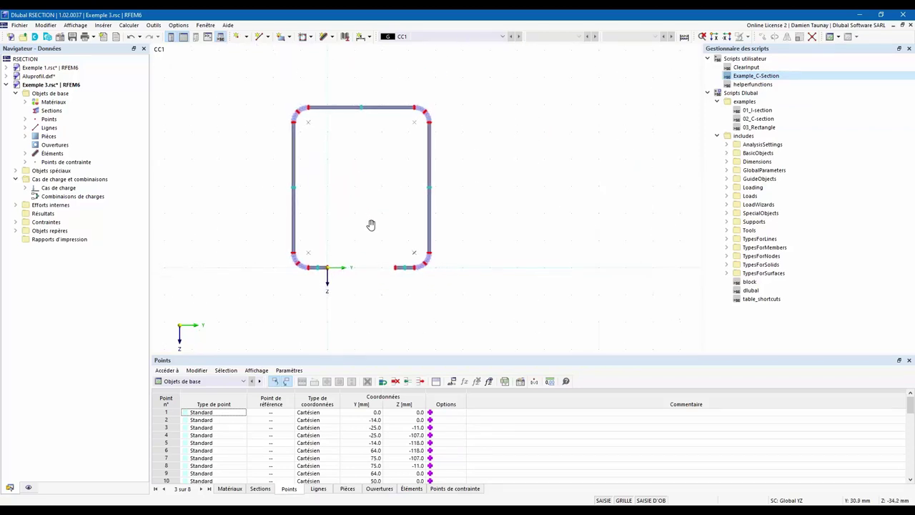
middle_click_drag(371, 225, 388, 234)
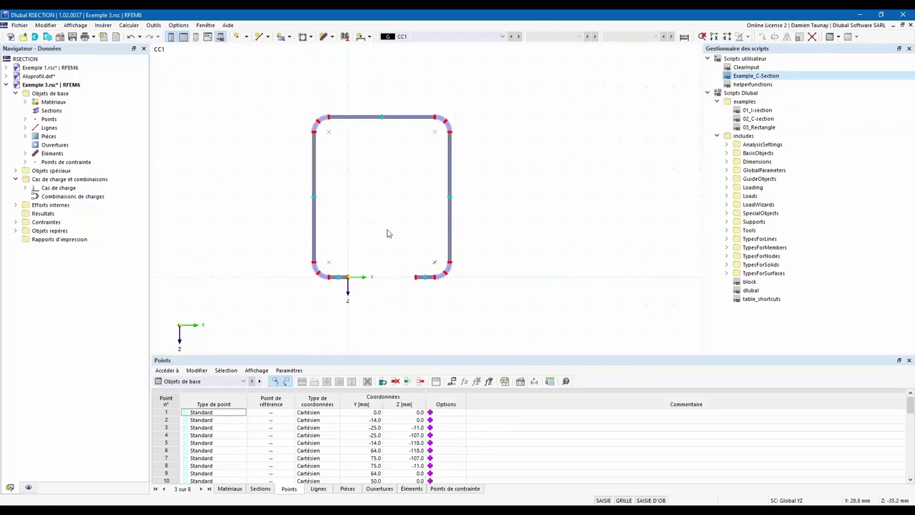
right_click(53, 94)
left_click(85, 101)
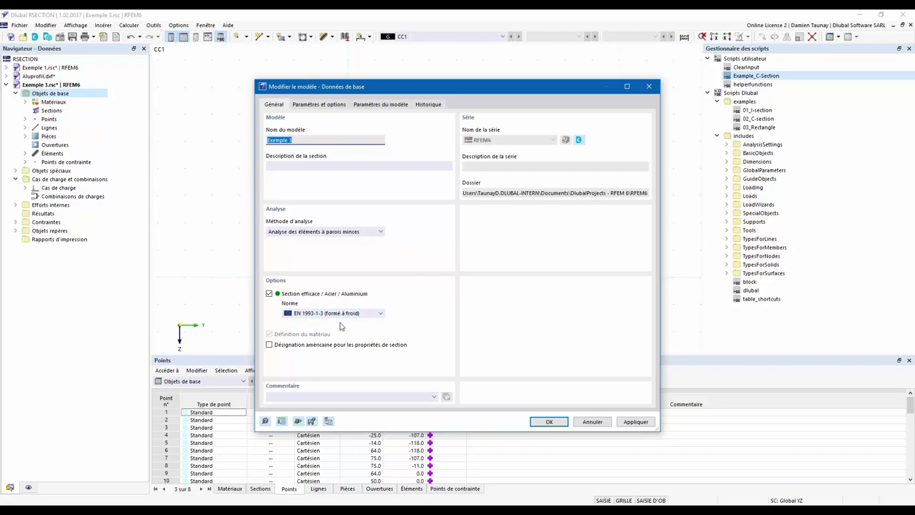
left_click(549, 422)
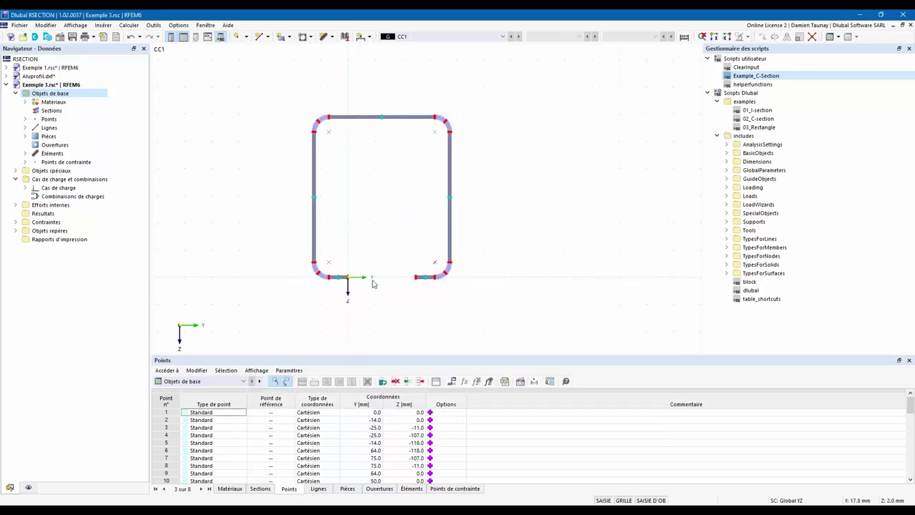
- Run the user script Example_C-Section again with height 60 mm, width 50 mm and radius 15 mm
double_click(763, 79)
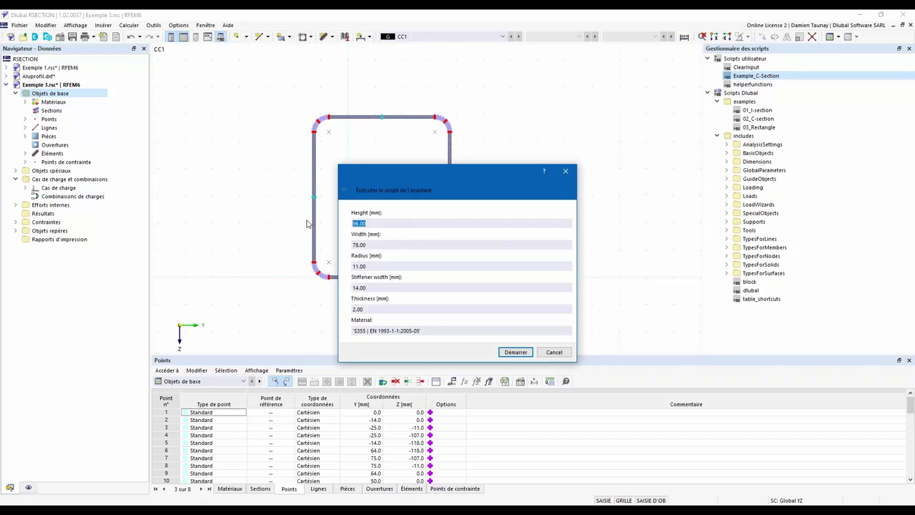
type("60")
key("Tab")
type("50")
key("Tab")
type("15")
left_click(515, 353)
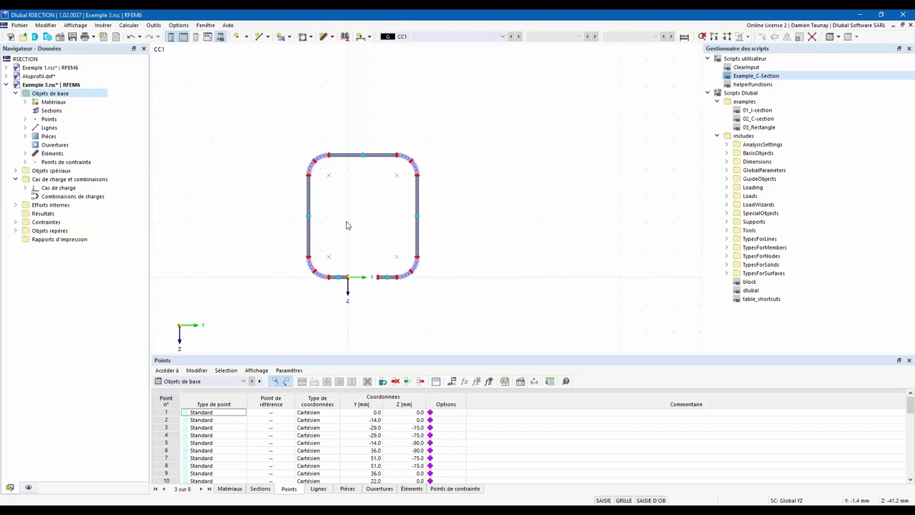
middle_click_drag(352, 212, 404, 208)
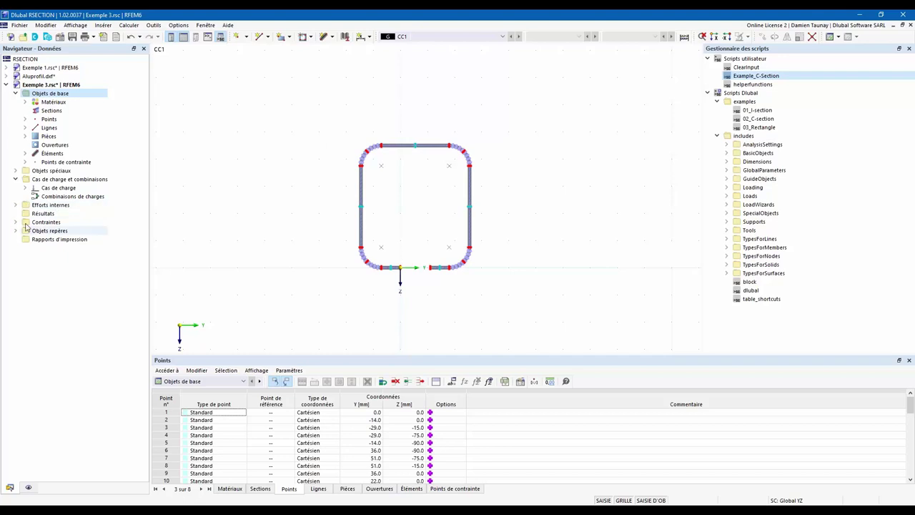
- Expand the load cases and the internal forces of load case CC1 in the model tree down to the individual entries
left_click(16, 179)
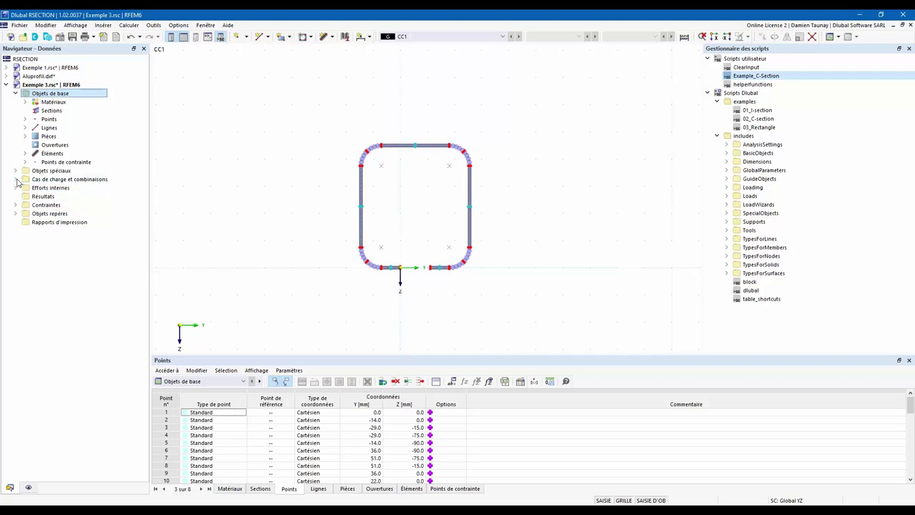
left_click(15, 180)
left_click(25, 188)
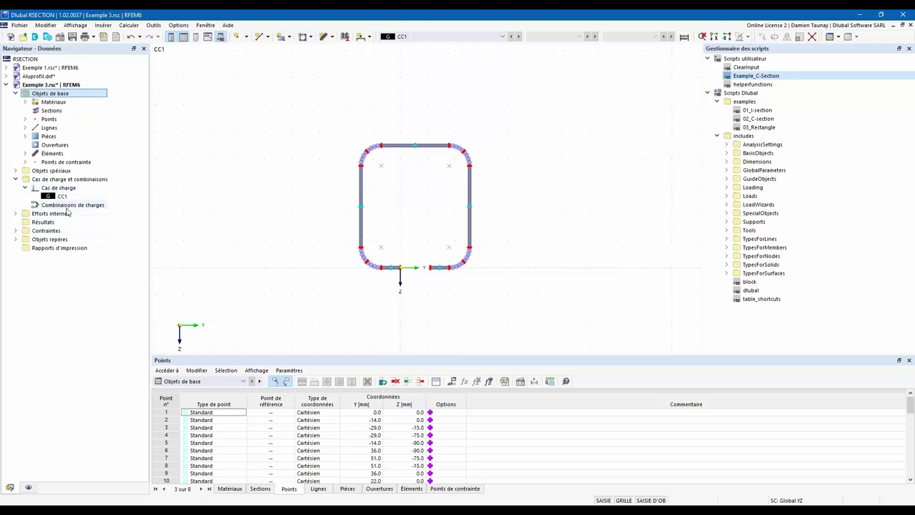
left_click(16, 214)
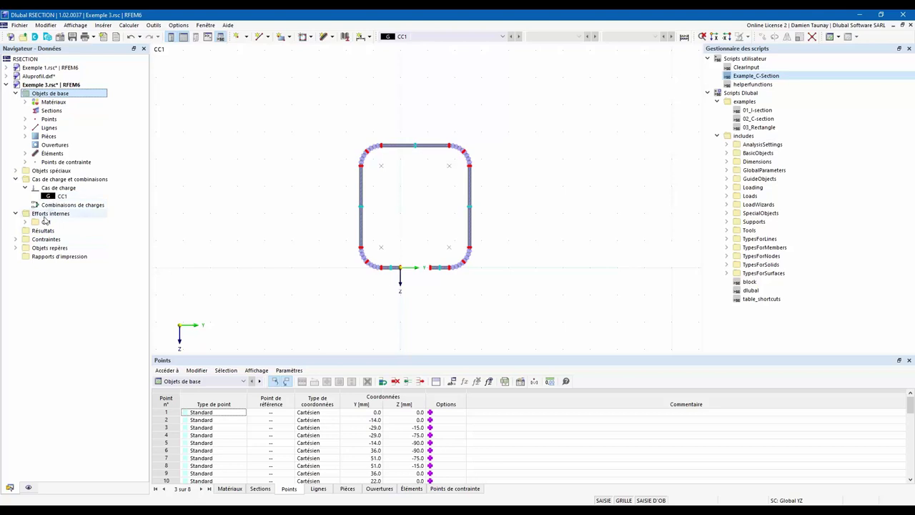
left_click(26, 222)
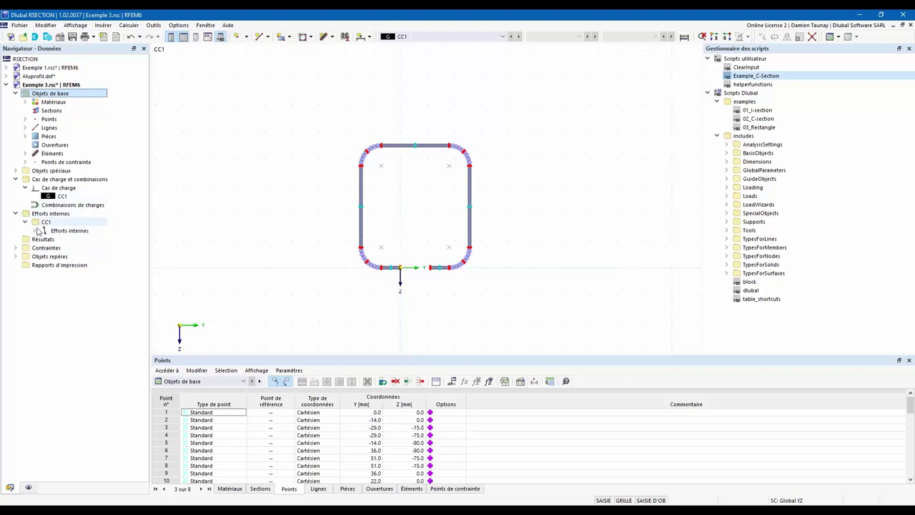
left_click(35, 231)
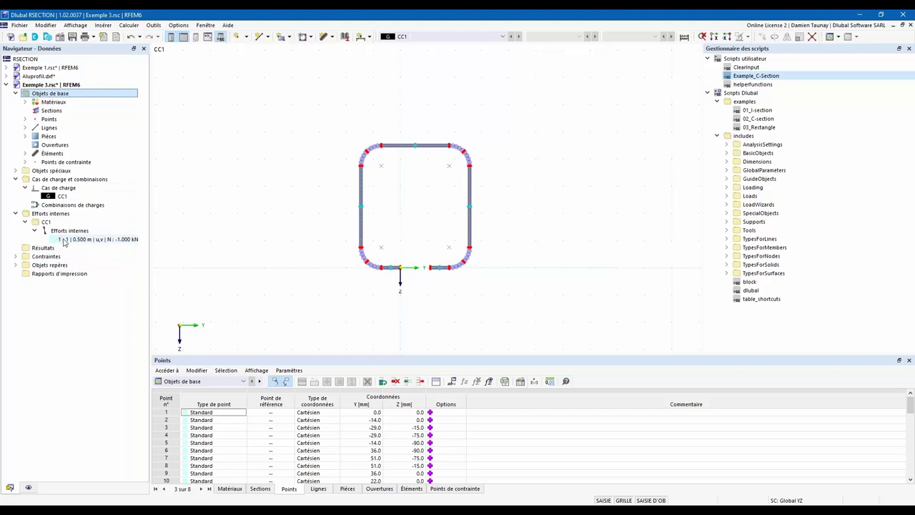
- Open the internal forces entry of CC1, check its position and axial force, and accept the dialog
double_click(66, 241)
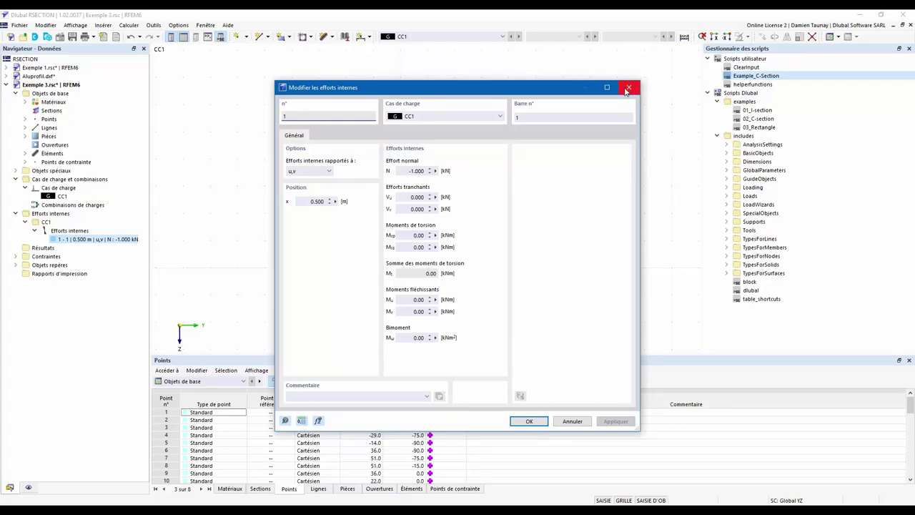
left_click(311, 201)
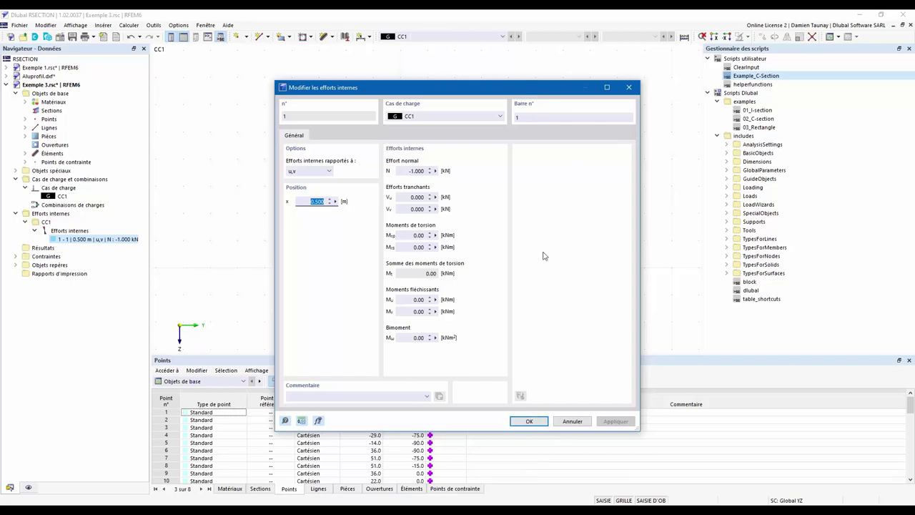
left_click(532, 423)
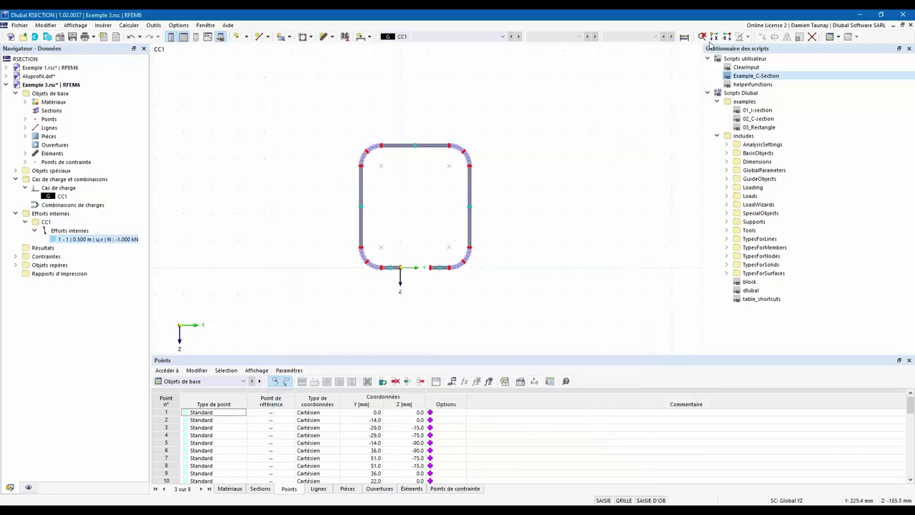
- Calculate the section and display the results of the thin-walled element analysis (Analyse des éléments à parois minces)
left_click(684, 36)
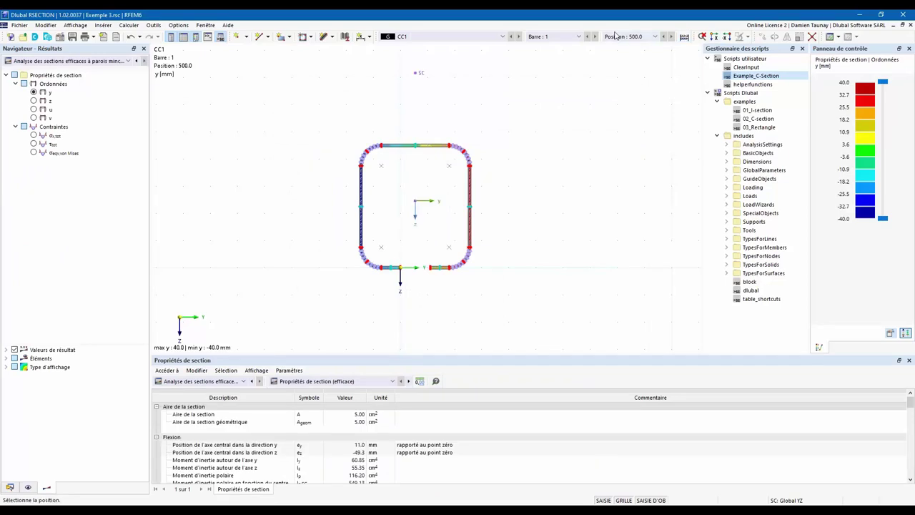
left_click(66, 61)
left_click(63, 69)
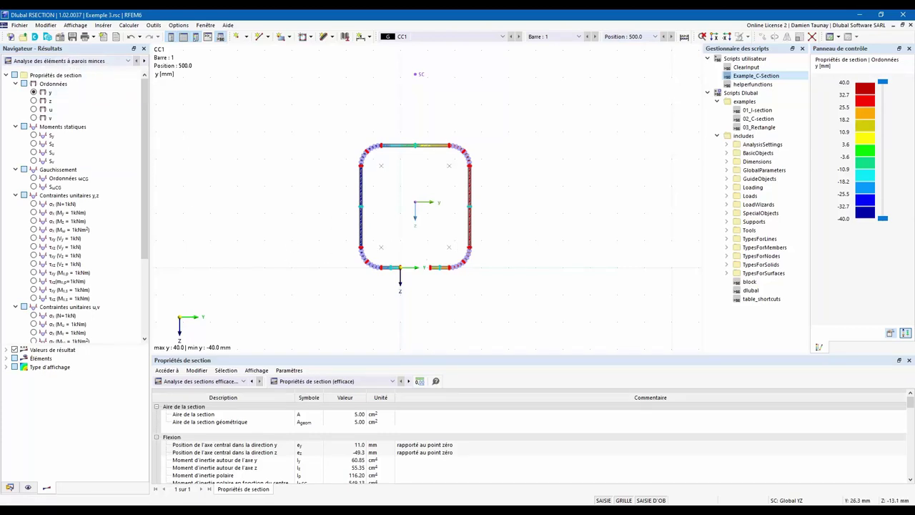
middle_click_drag(430, 257, 413, 242)
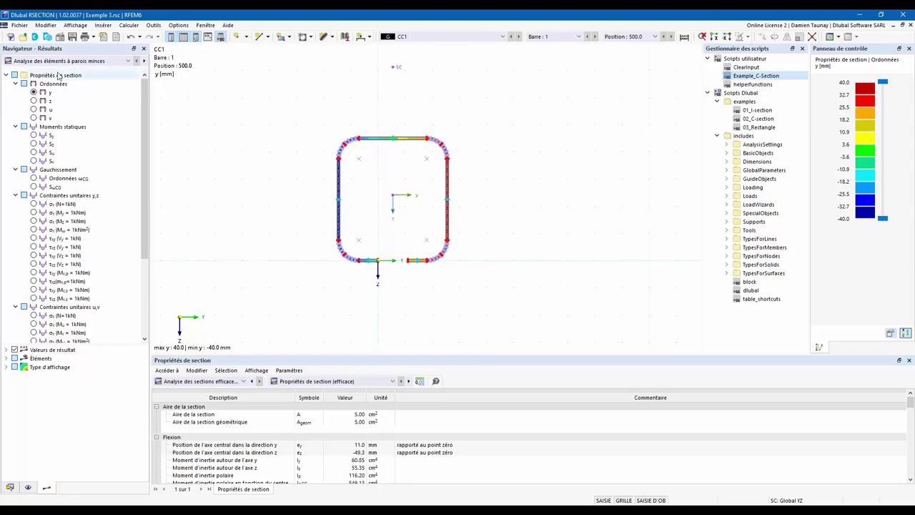
- Switch the graphical results to Analyse des sections efficaces à parois minces and display the total normal stress σx,tot
left_click(98, 63)
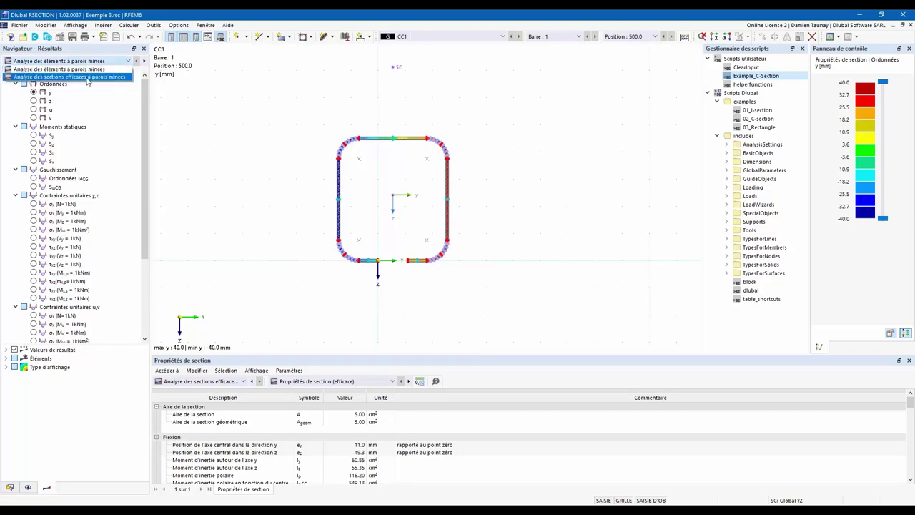
left_click(88, 77)
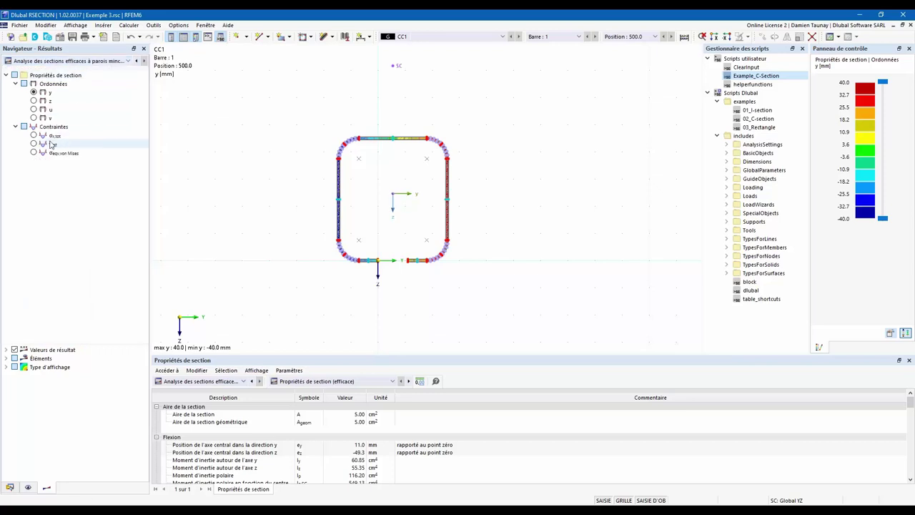
left_click(113, 61)
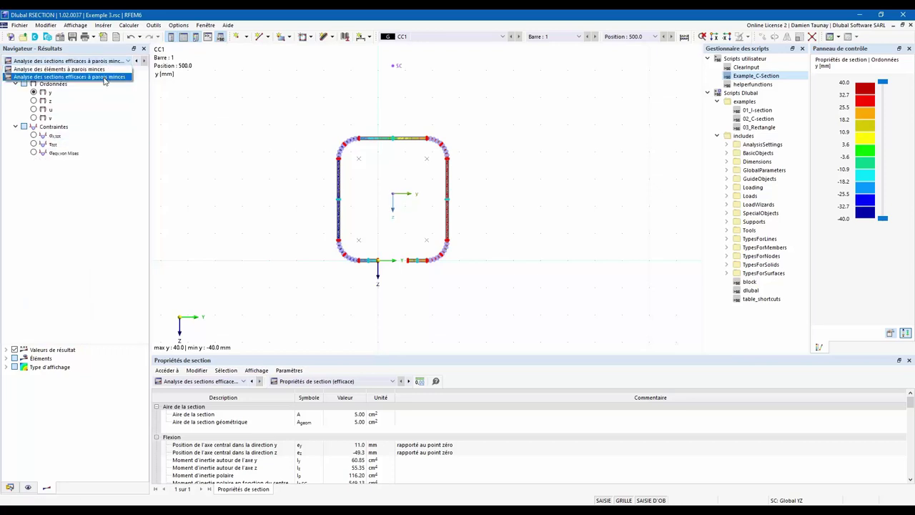
left_click(107, 77)
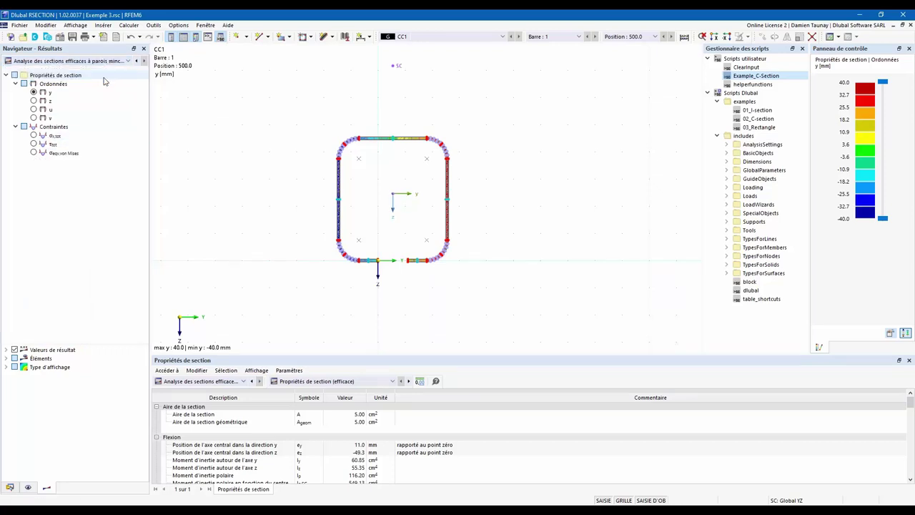
left_click(33, 135)
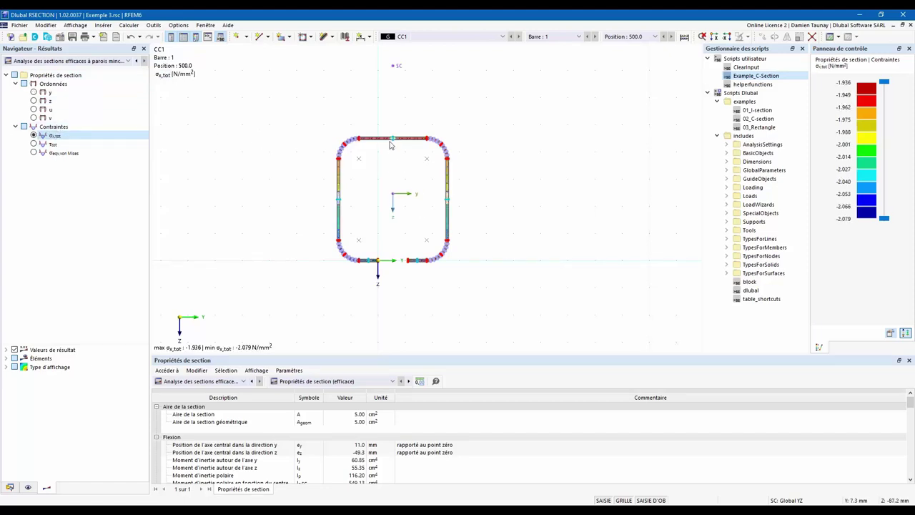
- Examine the σx,tot distribution and the ineffective zones along the web, flanges and rounded corners of the C-section
scroll(386, 179, "up", 5)
scroll(379, 191, "down", 3)
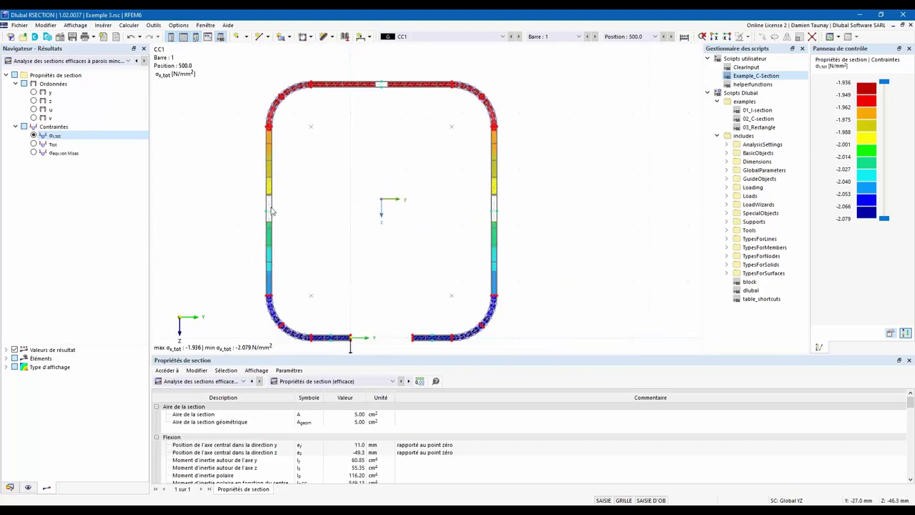
scroll(386, 278, "down", 1)
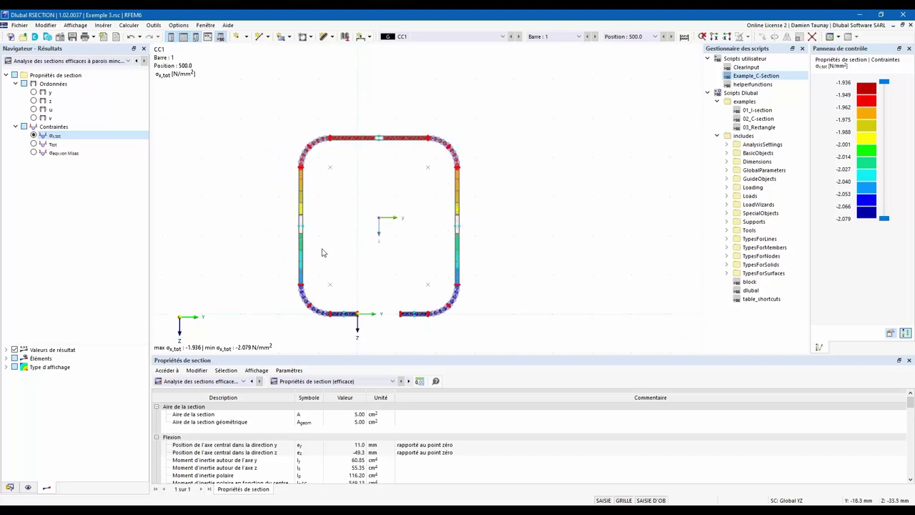
scroll(301, 219, "up", 5)
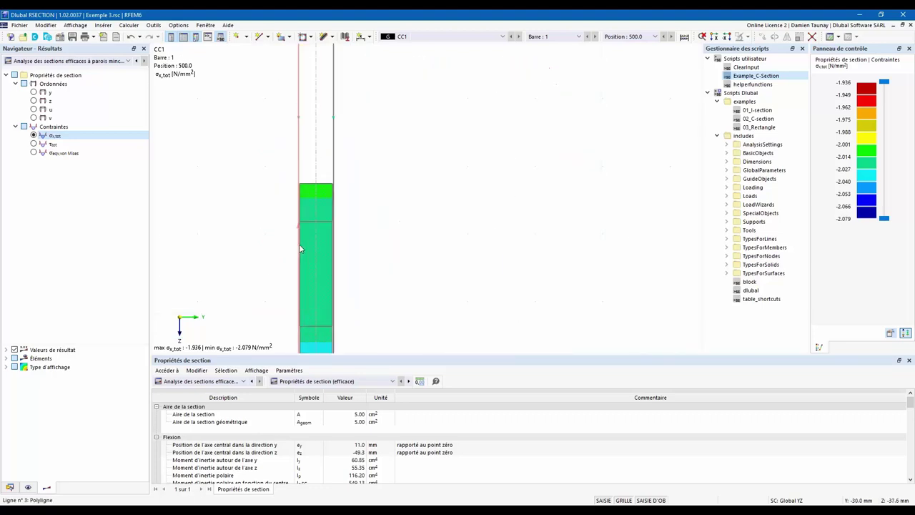
scroll(300, 203, "up", 2)
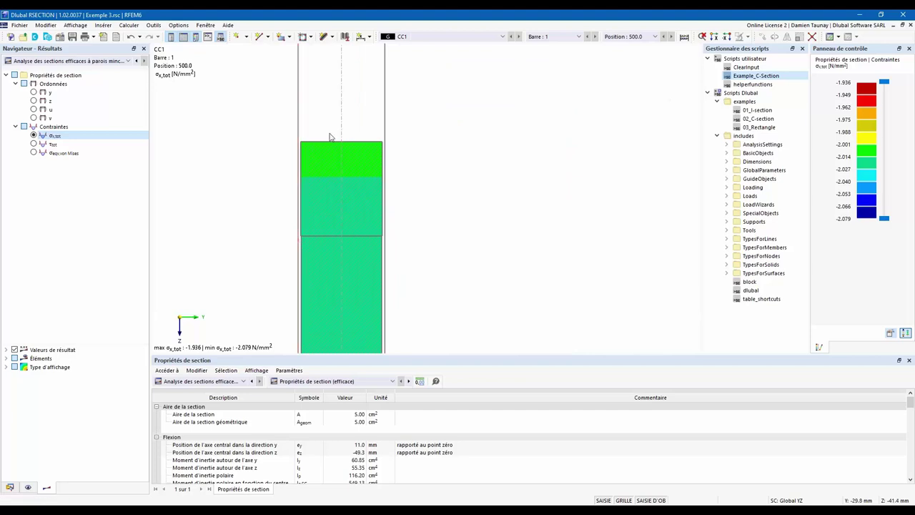
scroll(335, 181, "down", 2)
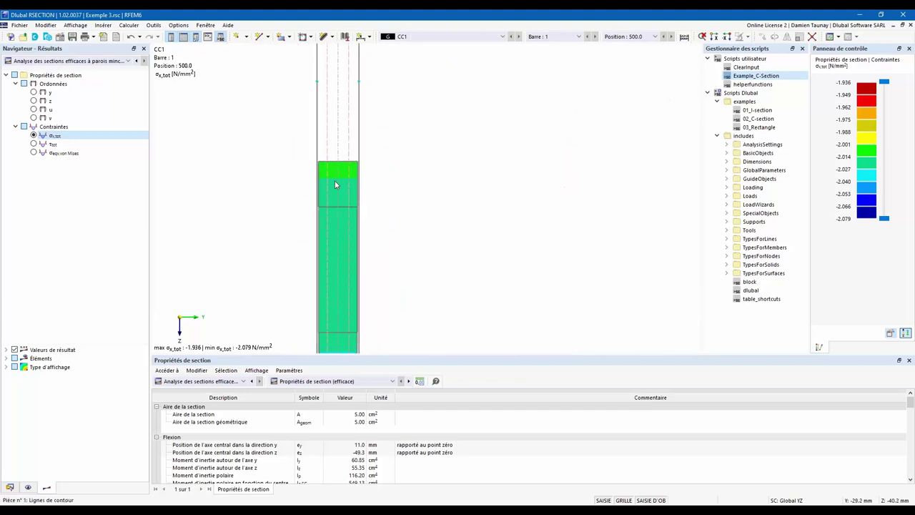
scroll(300, 171, "up", 3)
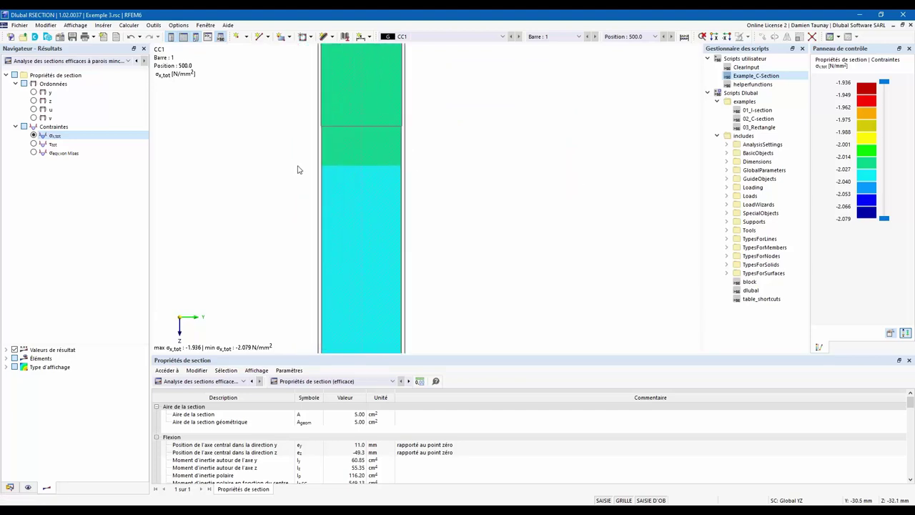
middle_click_drag(406, 173, 358, 198)
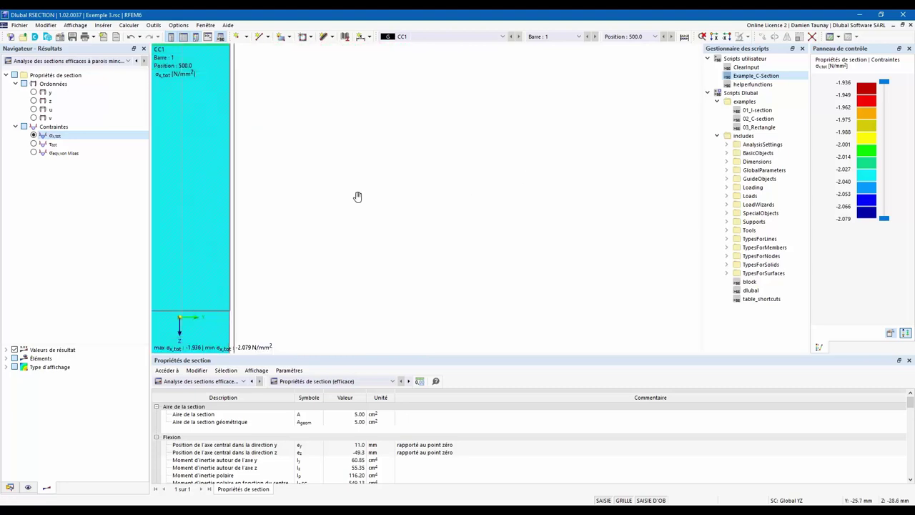
middle_click_drag(344, 162, 413, 108)
scroll(427, 204, "down", 5)
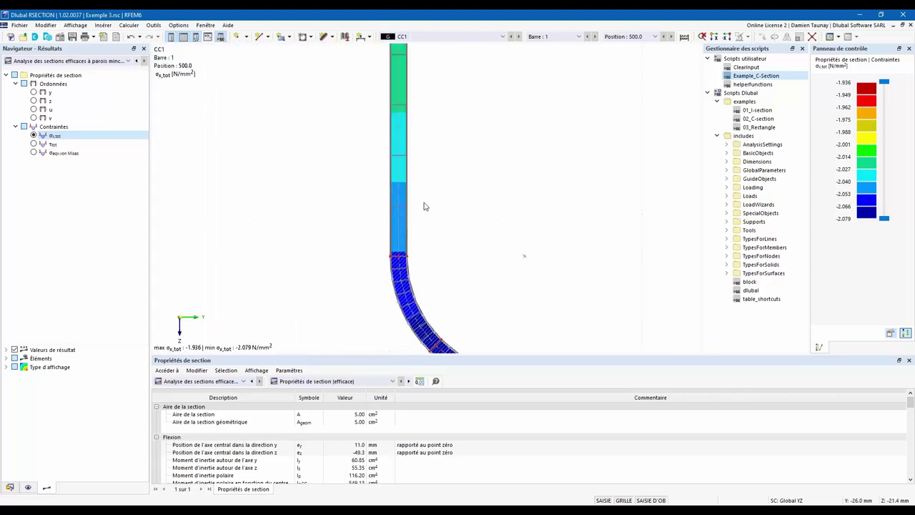
scroll(388, 226, "down", 5)
mouse_move(388, 227)
middle_mouse_down()
mouse_move(376, 217)
mouse_move(374, 235)
middle_mouse_up()
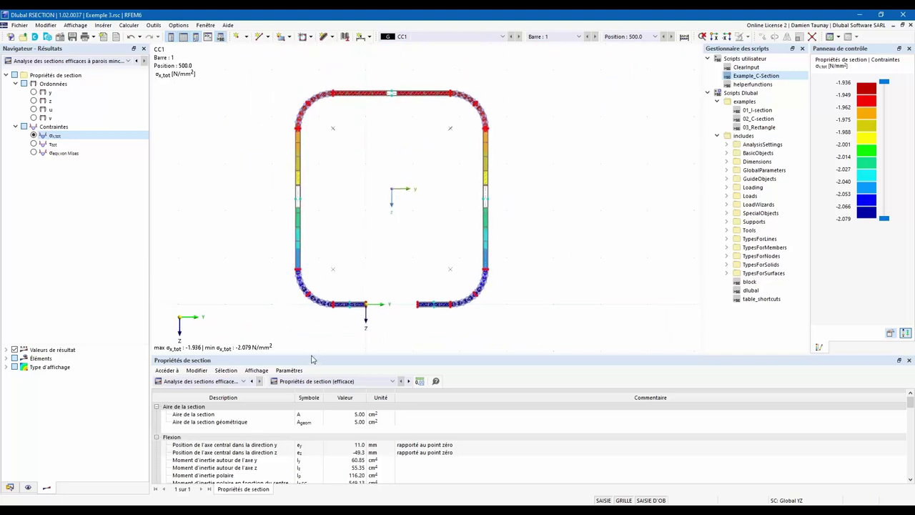
- Enlarge the section properties table and switch it to the results of Analyse des éléments à parois minces
left_click_drag(313, 353, 313, 215)
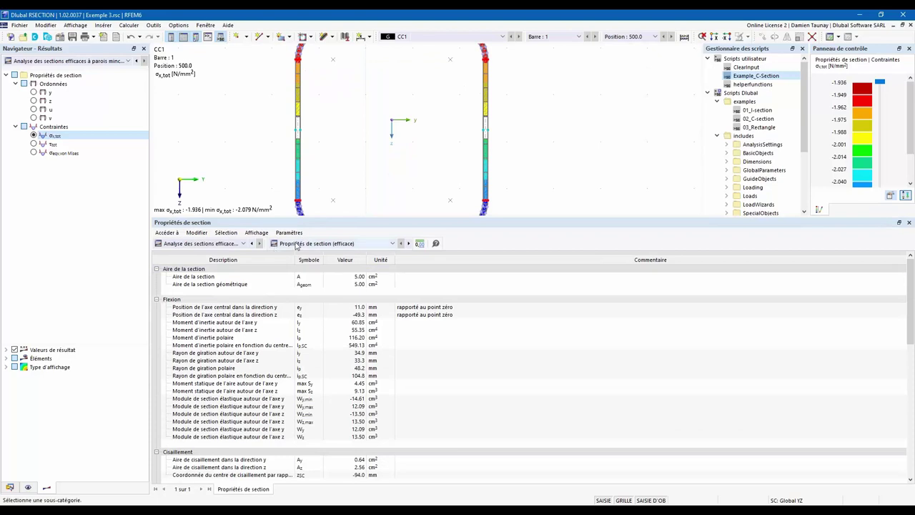
left_click(236, 244)
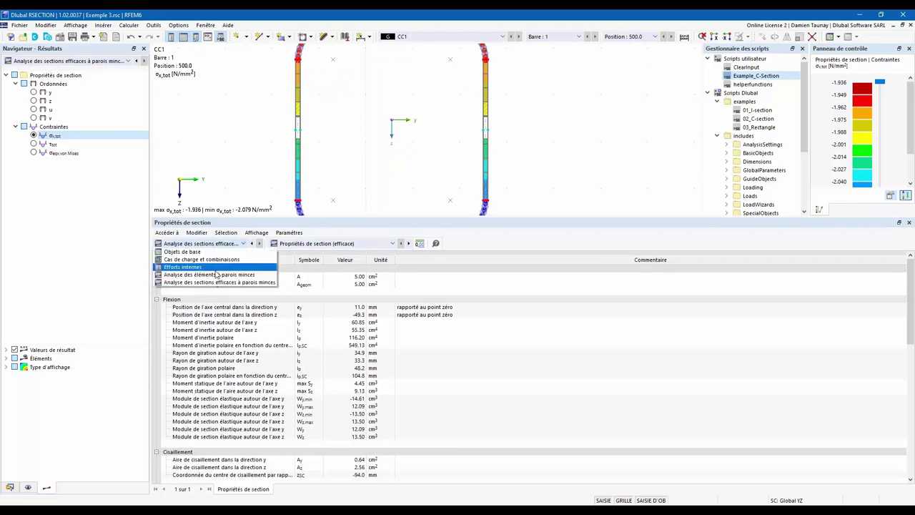
left_click(236, 275)
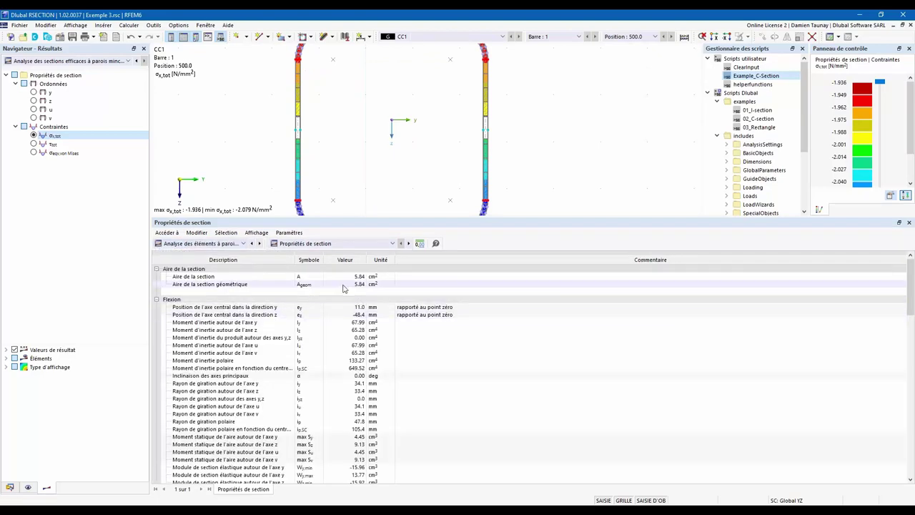
- Review the gross section properties of the C-section, from area and bending through shear, torsion, warping and stability values
scroll(340, 284, "down", 5)
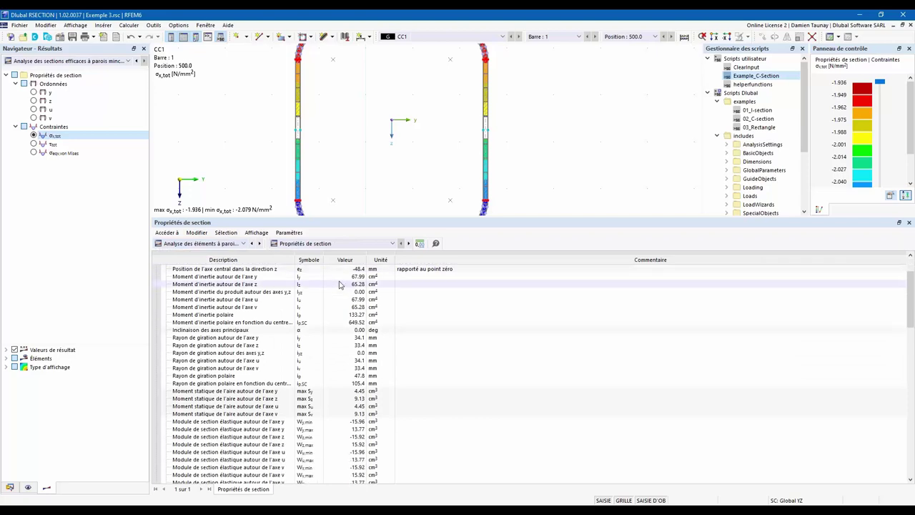
scroll(249, 297, "up", 5)
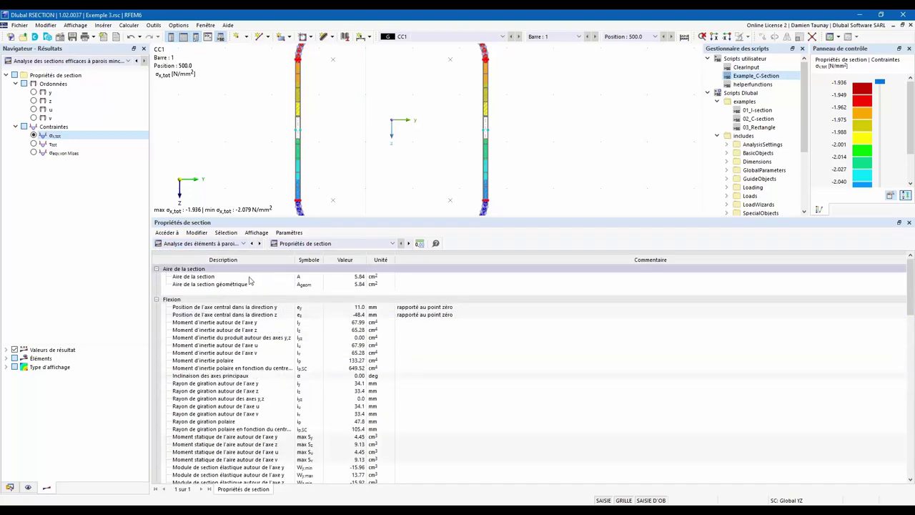
scroll(242, 315, "down", 8)
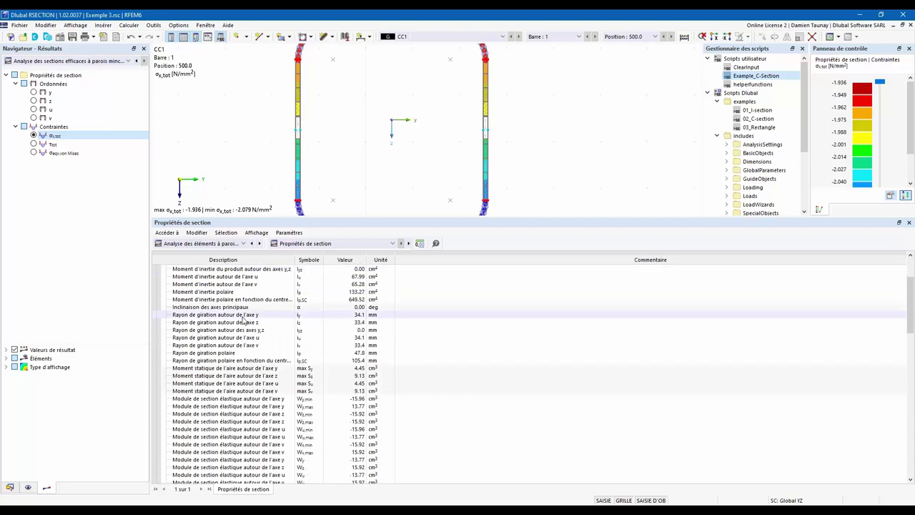
scroll(243, 320, "down", 7)
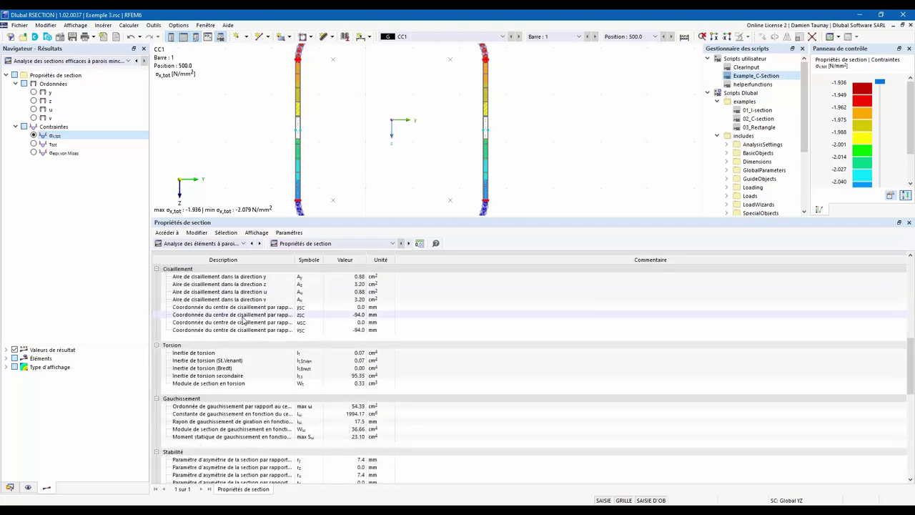
- Review the thin-walled analysis tables Moments statiques et gauchissement, Contraintes unitaires and Contraintes for the C-section
left_click(304, 243)
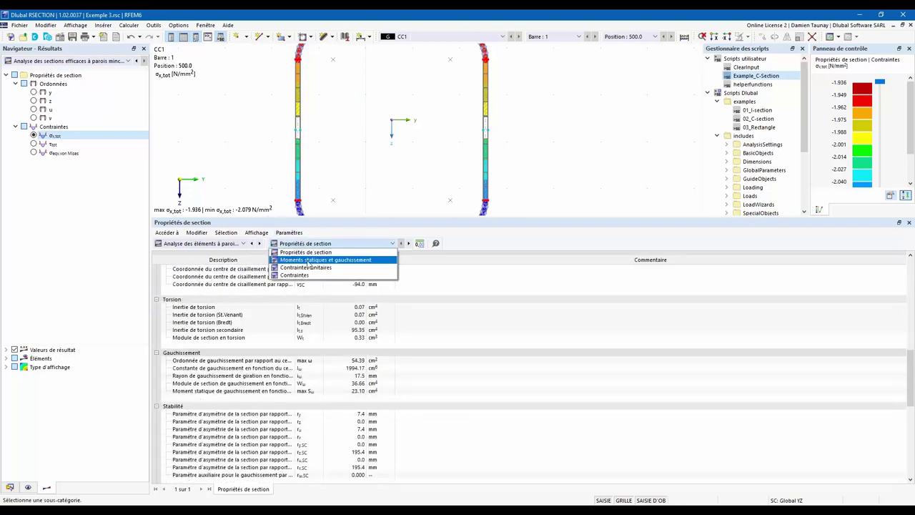
left_click(315, 260)
left_click(306, 251)
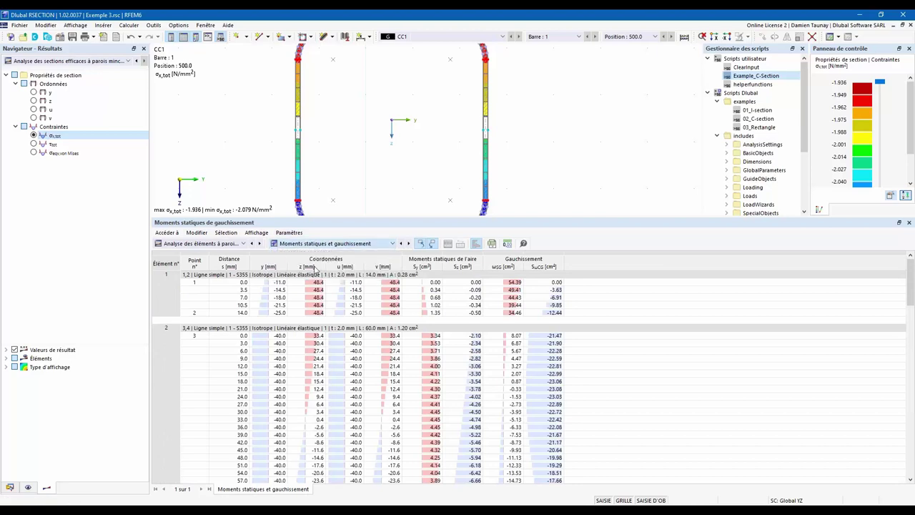
left_click(274, 246)
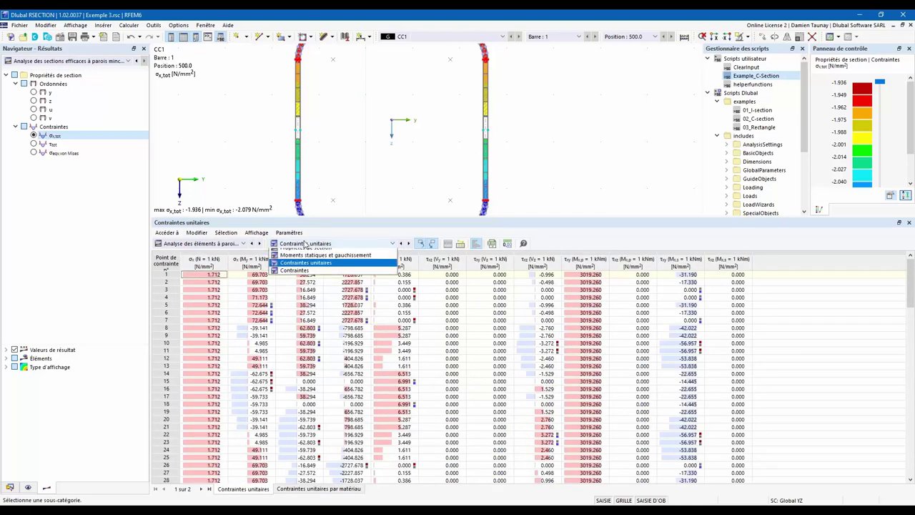
left_click(290, 279)
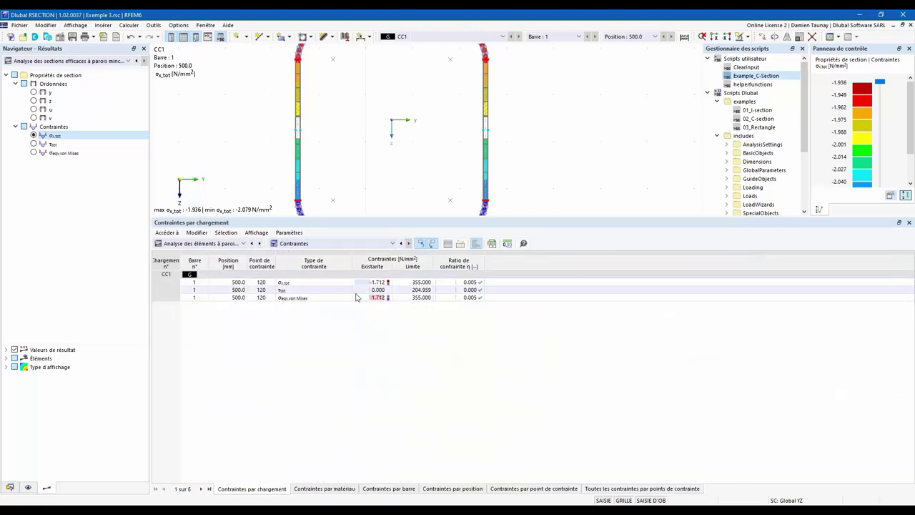
left_click(165, 277)
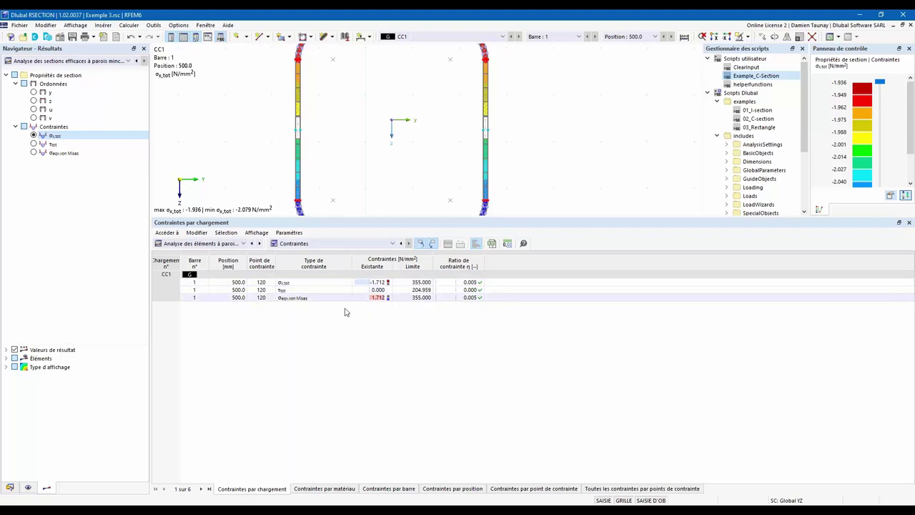
left_click(295, 246)
left_click(304, 256)
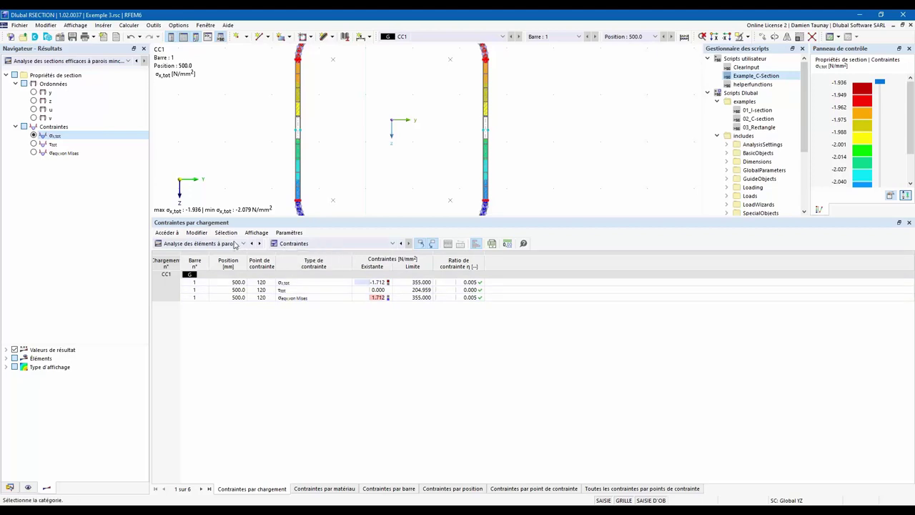
- Switch the result tables to Analyse des sections efficaces à parois minces and view the effective section properties and Sous-panneaux
left_click(200, 243)
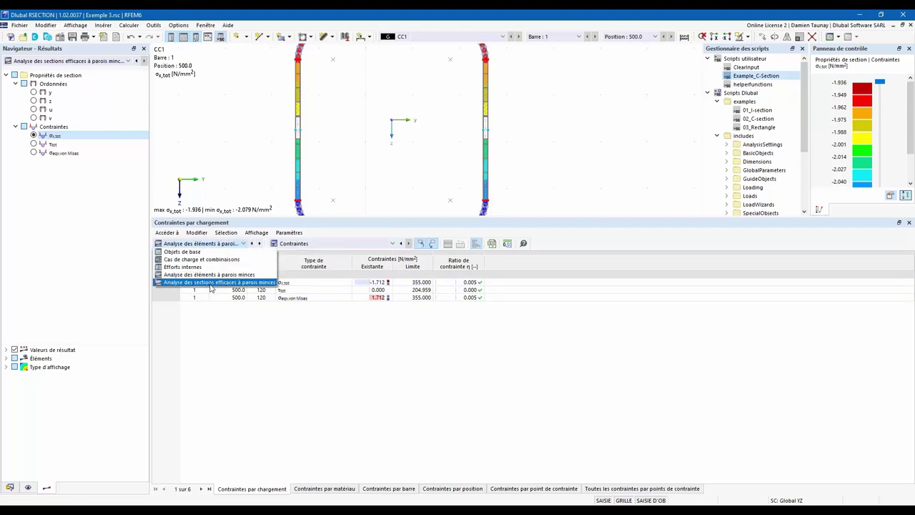
left_click(215, 283)
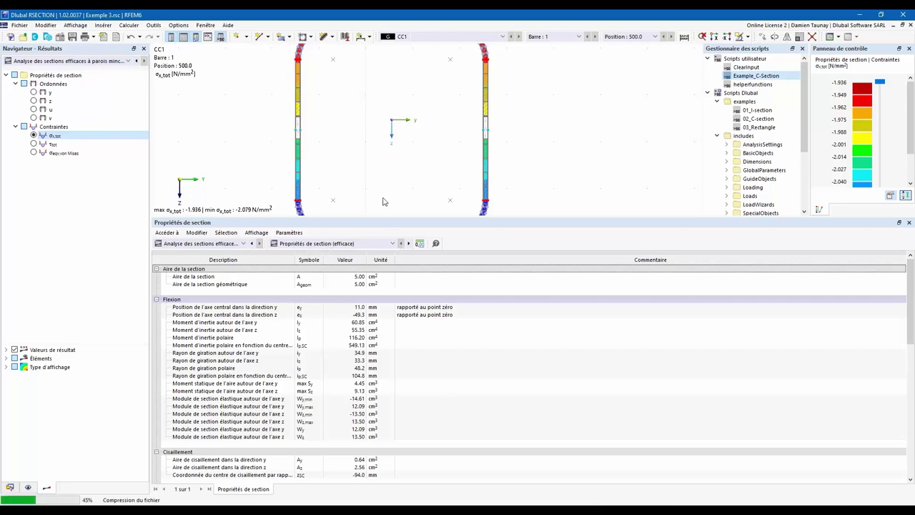
key("Page_Down")
key("alt+Down")
key("Down")
key("Return")
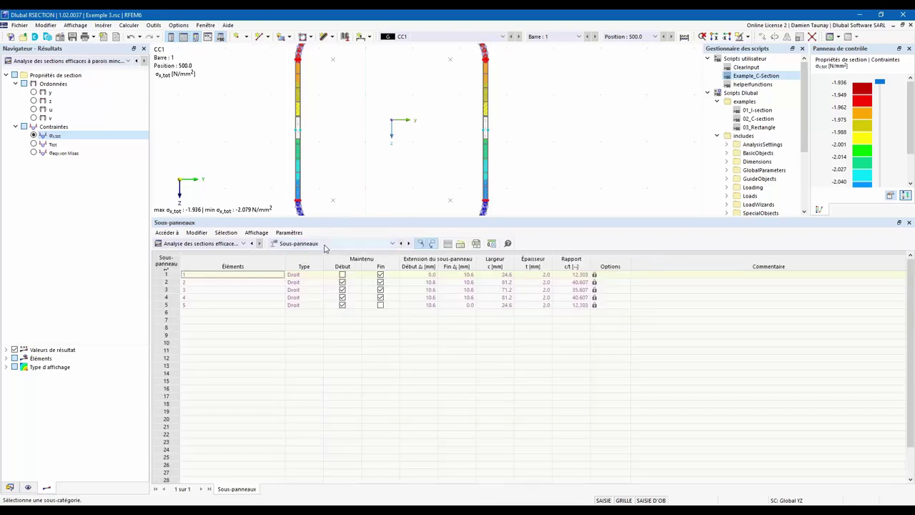
- View Largeurs efficaces selon EN 1993-1-3 and the effective-section Contraintes, and reduce the table height to show the whole C-section
left_click(327, 244)
left_click(321, 268)
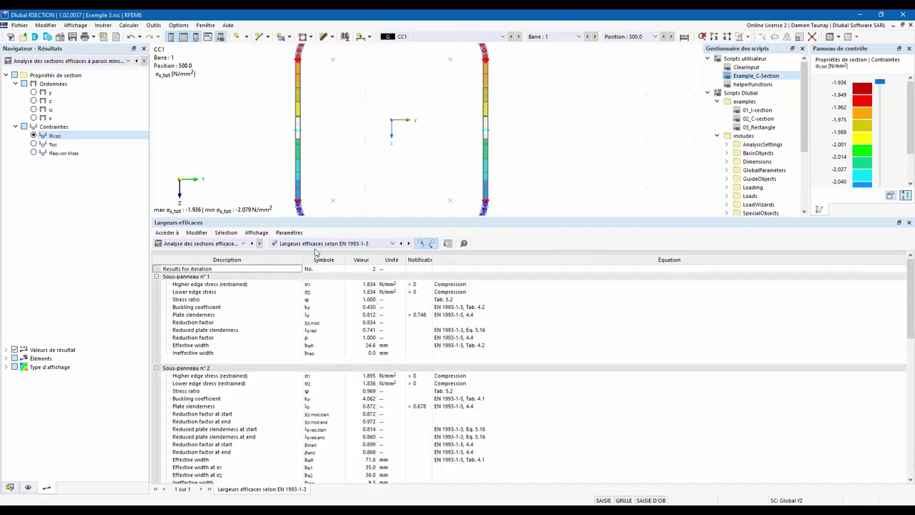
left_click(316, 245)
left_click(321, 273)
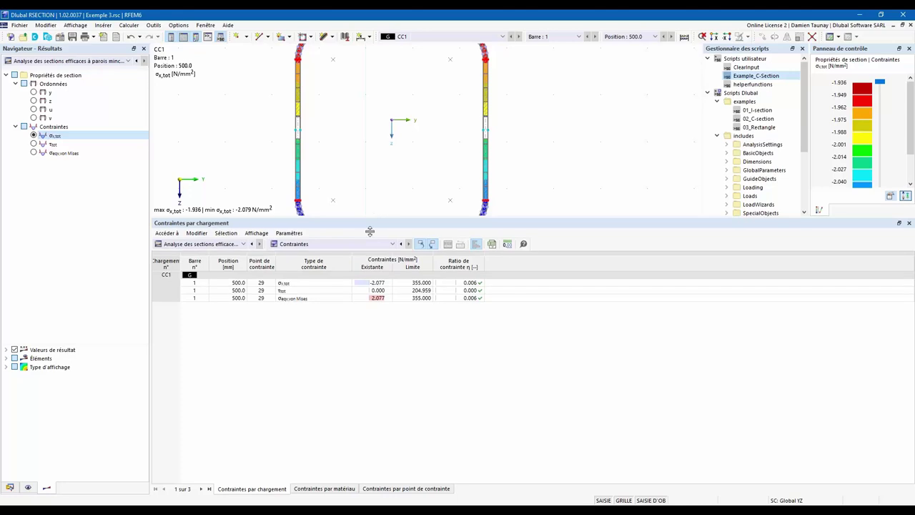
left_click_drag(370, 231, 372, 359)
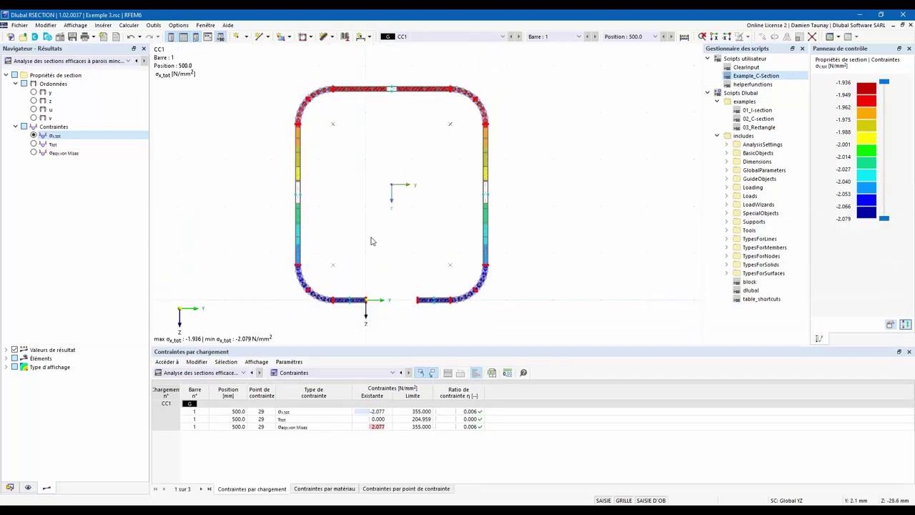
middle_click_drag(371, 241, 379, 241)
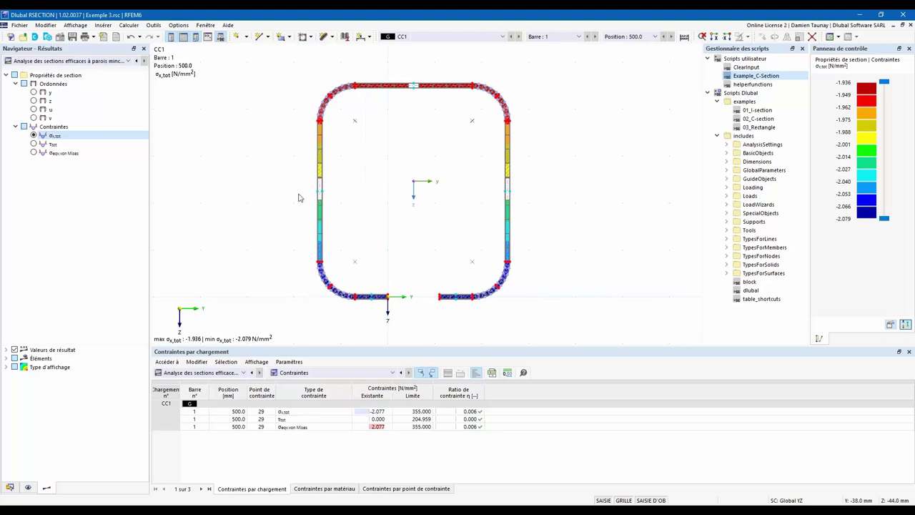
- Activate the Aluprofil.dxf model and save it as an RSECTION file in the DXF folder, replacing the existing file
left_click(11, 488)
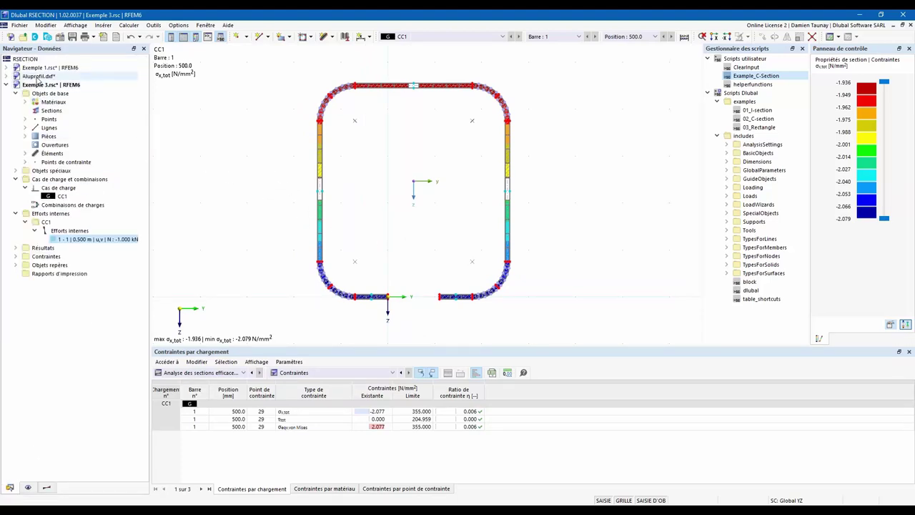
left_click(37, 77)
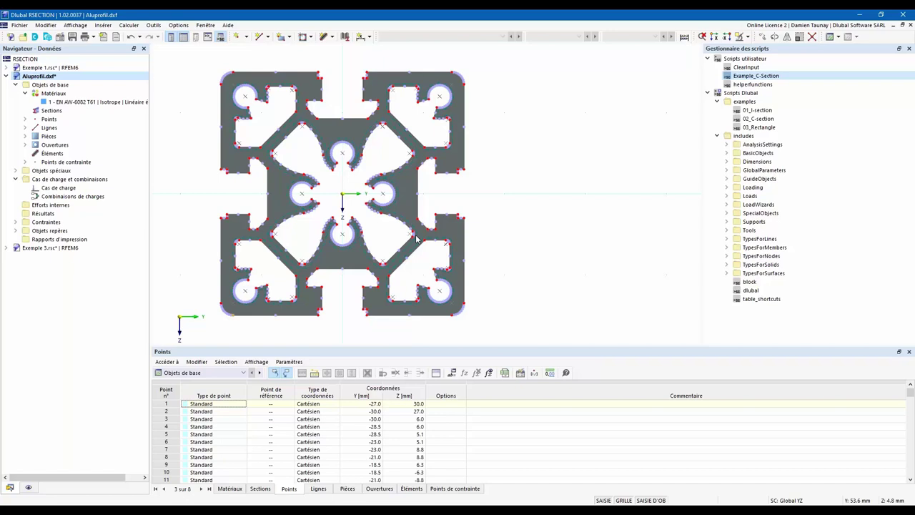
key("ctrl+s")
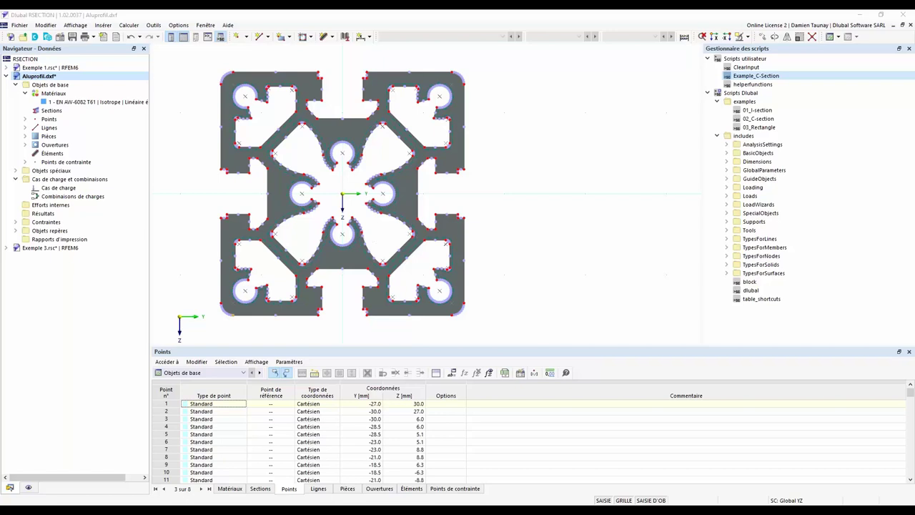
left_click(502, 340)
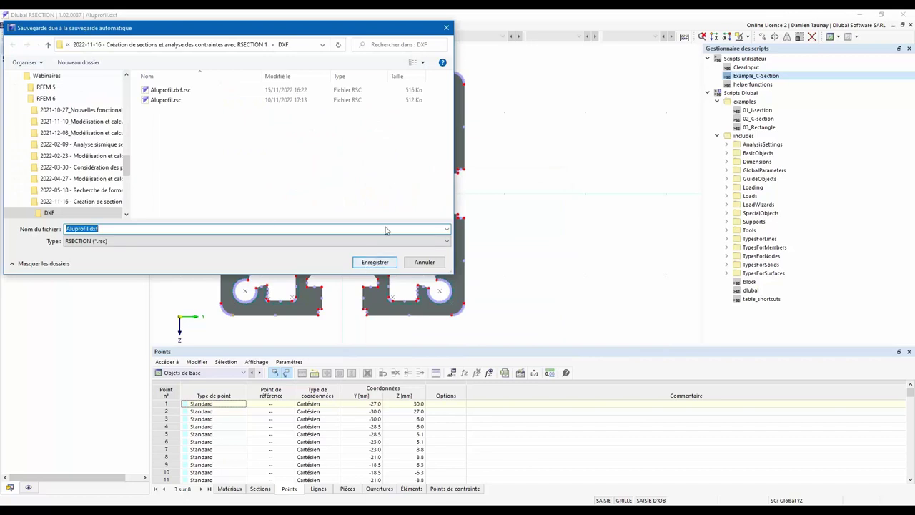
left_click(375, 262)
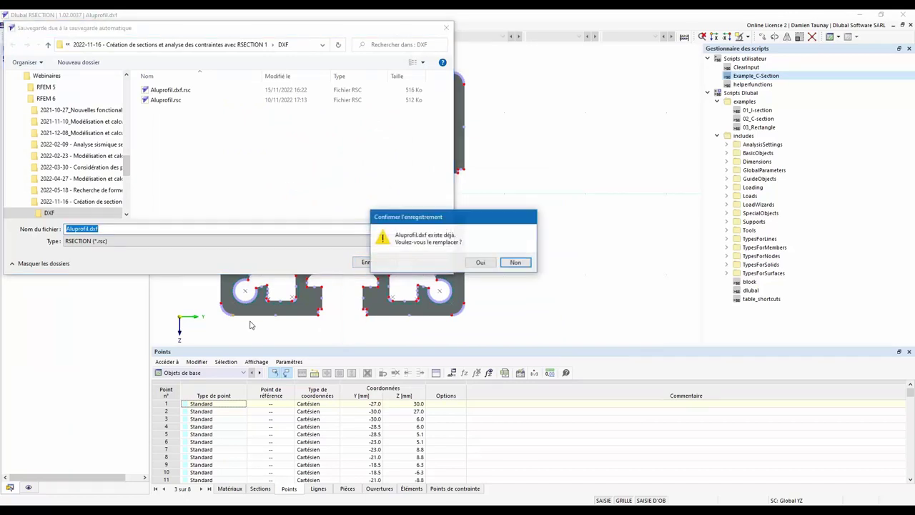
left_click(481, 262)
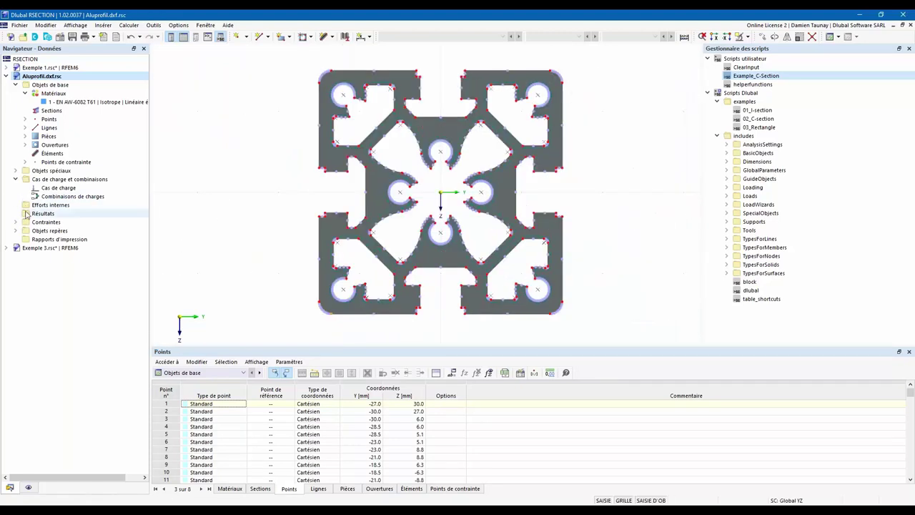
- Create load case CC1 named My+Mz in the Permanente action category for the aluminium profile
left_click(38, 191)
right_click(38, 191)
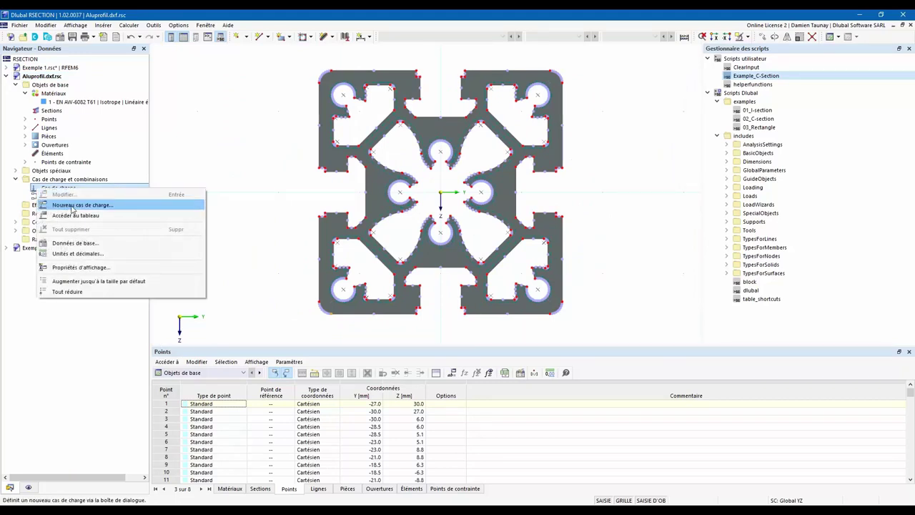
left_click(72, 206)
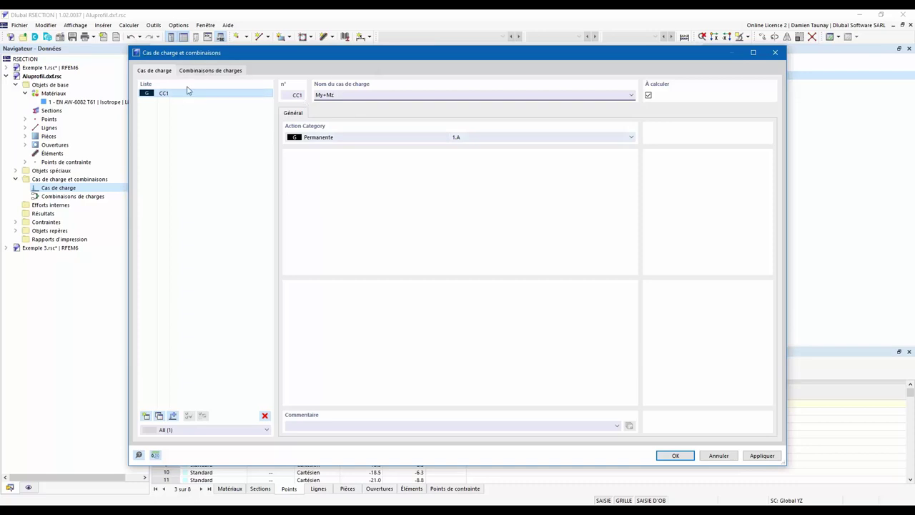
left_click(210, 71)
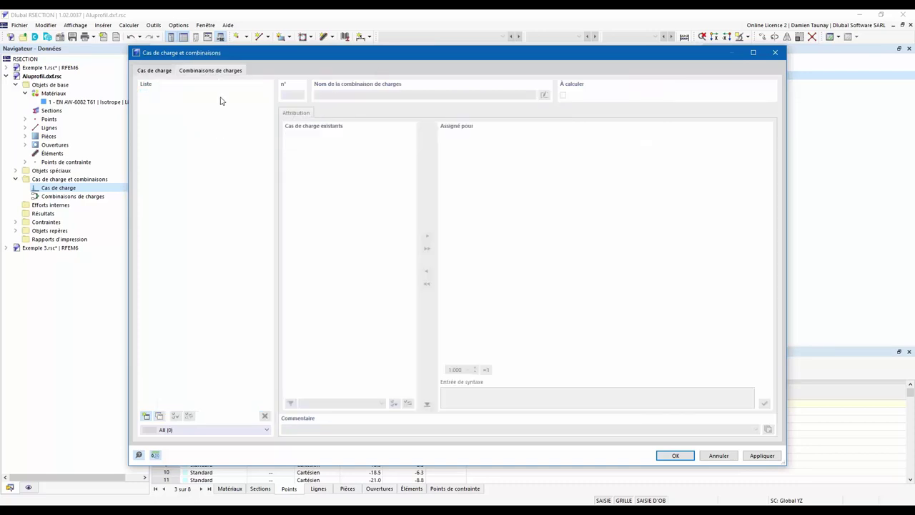
left_click(154, 71)
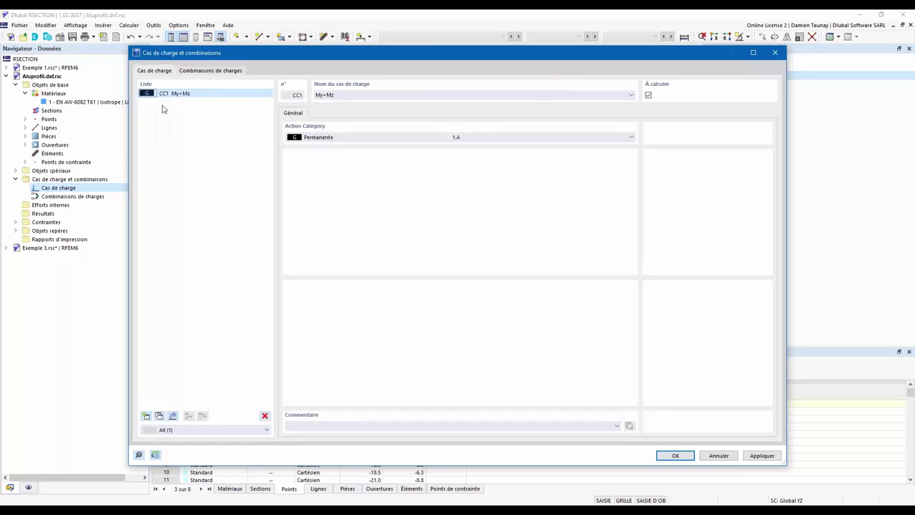
left_click(676, 457)
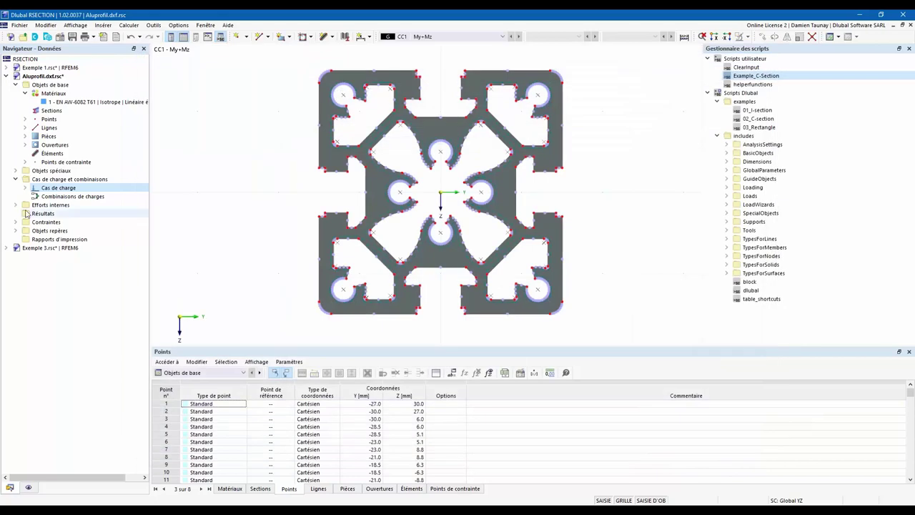
- Check the load case and load combination tables, and display the Efforts internes table for CC1 - My+Mz
left_click(16, 205)
left_click(25, 213)
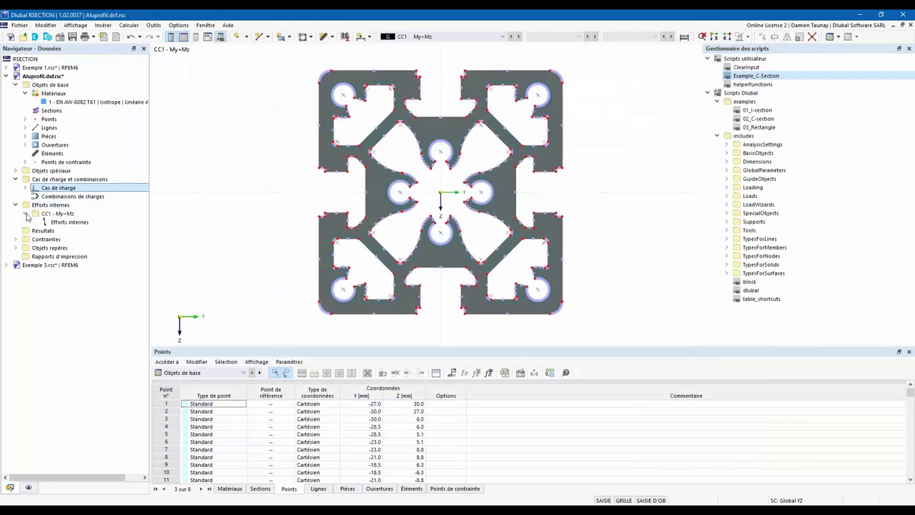
left_click(60, 224)
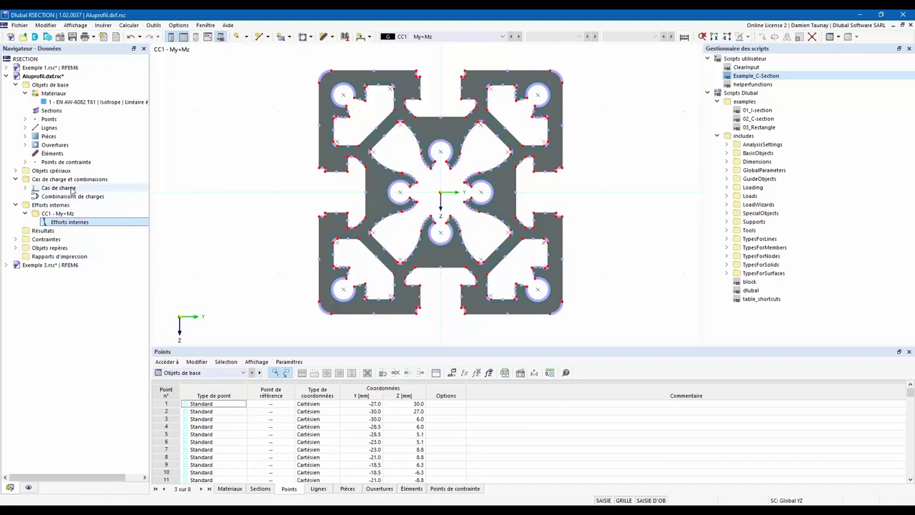
left_click(223, 373)
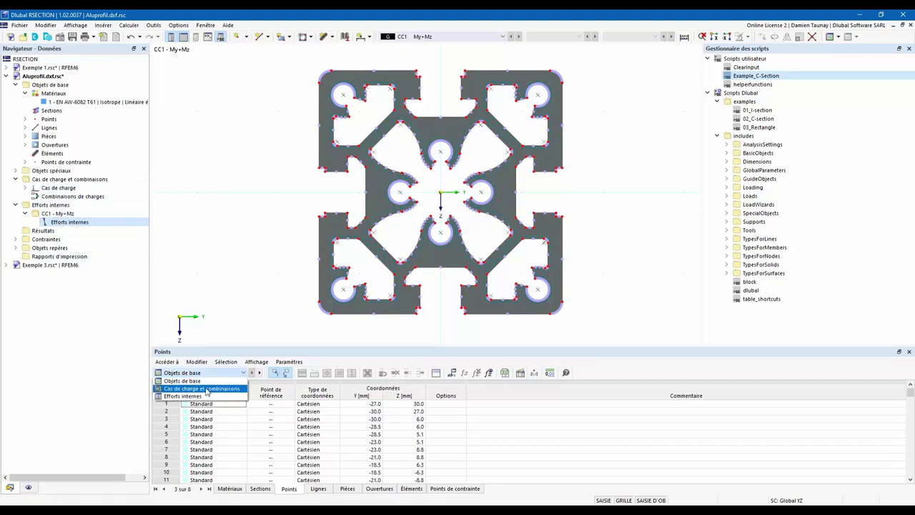
left_click(206, 389)
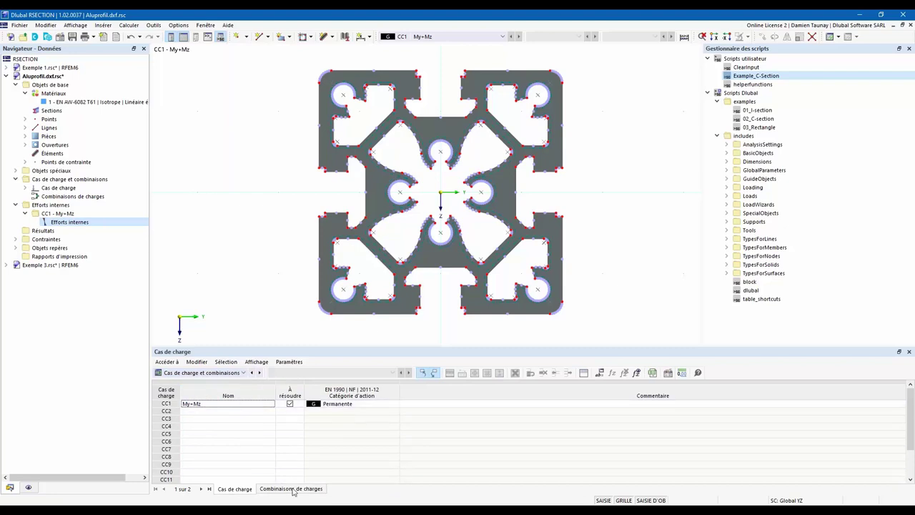
left_click(293, 489)
left_click(243, 489)
left_click(207, 373)
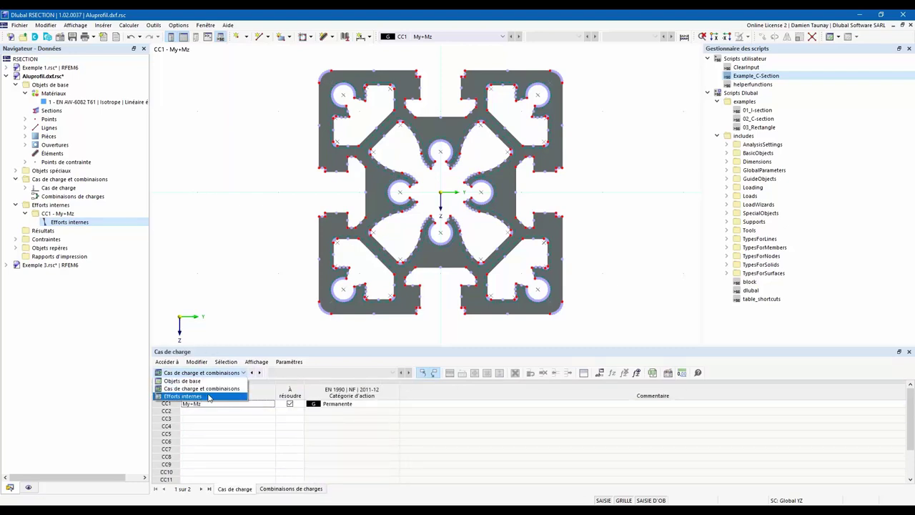
left_click(187, 396)
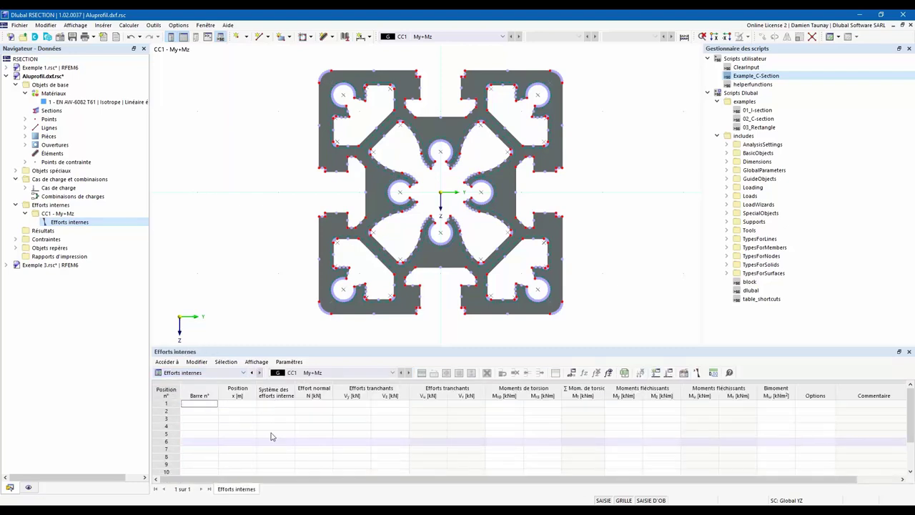
- Define internal forces for member 1 in CC1 with bending moments My = 1.50 kNm and Mz = 0.50 kNm
double_click(64, 225)
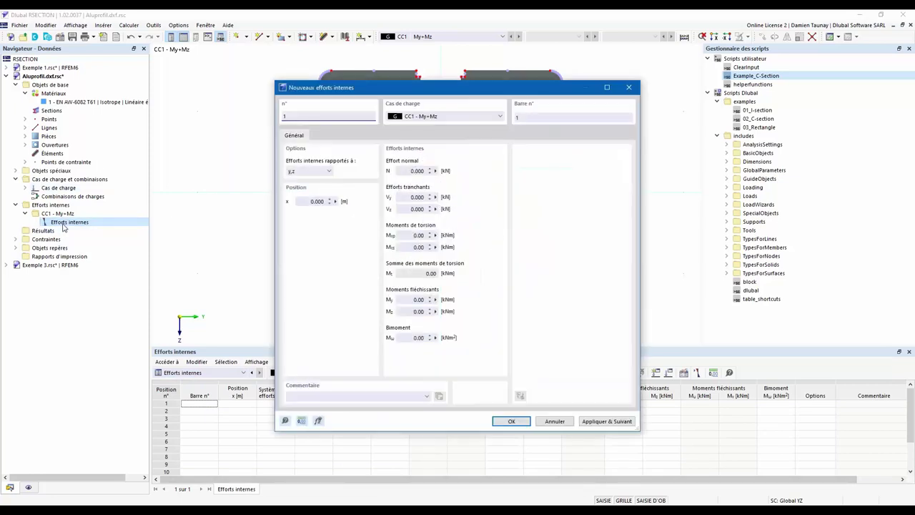
left_click(412, 300)
left_click(423, 311)
left_click(511, 422)
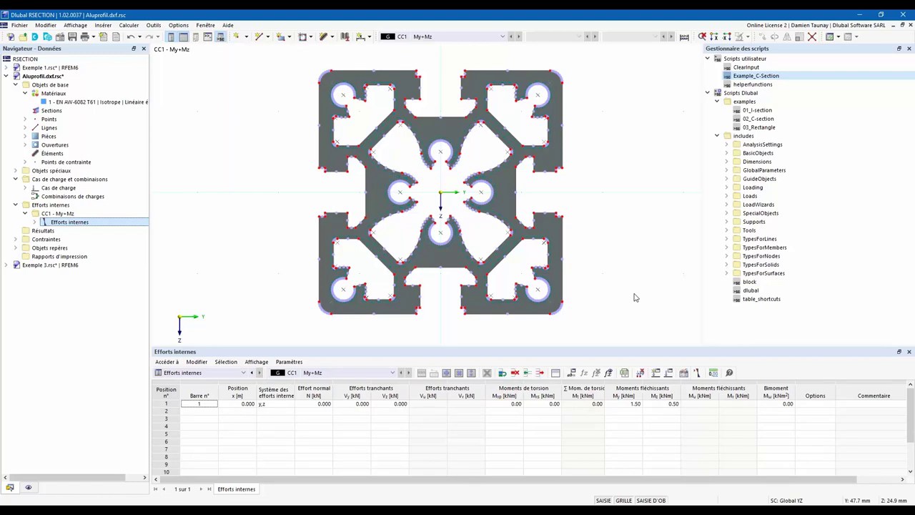
- Open the internal forces dialog for load case CC1 - My+Mz
left_click(698, 374)
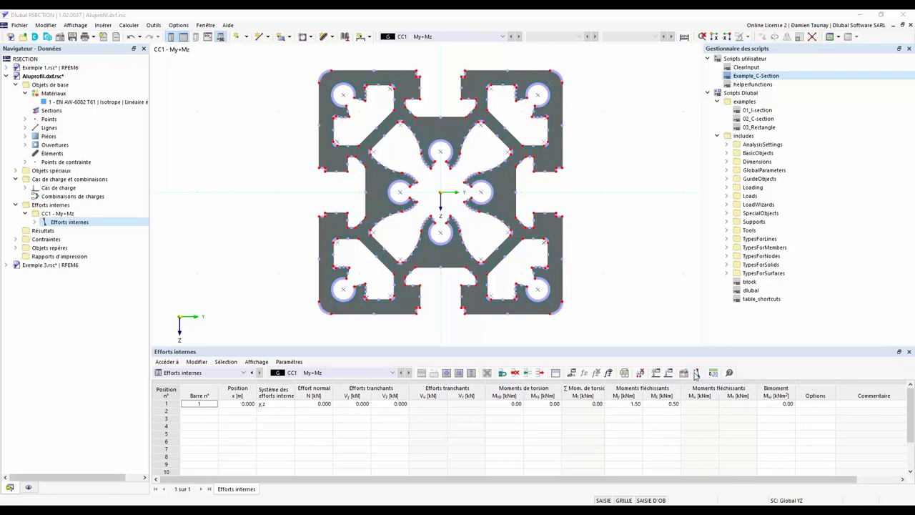